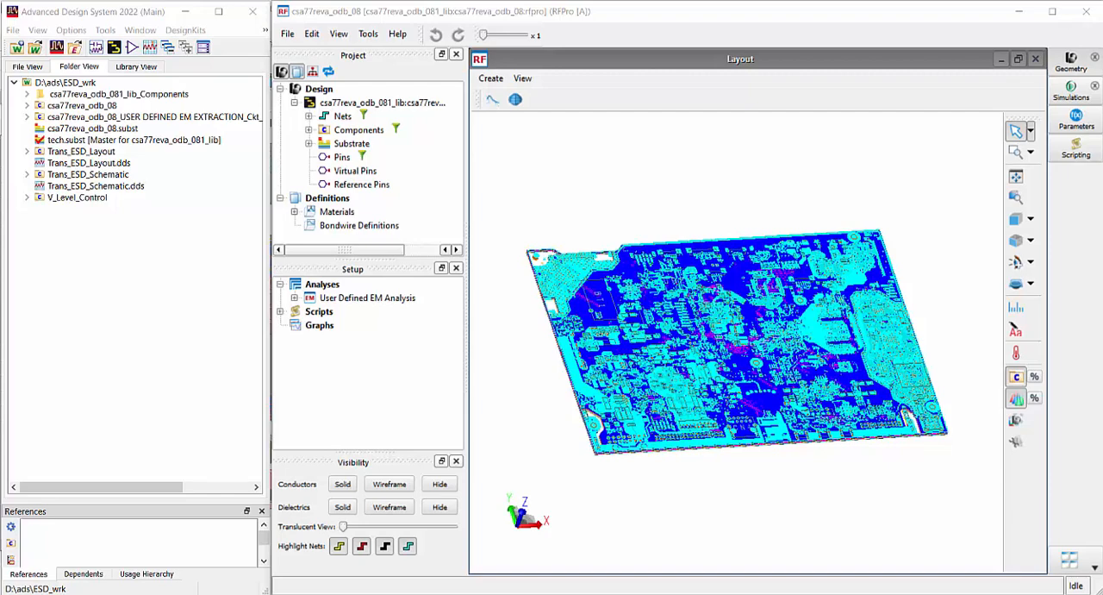
Examine the net and layer names of the round pad, traces and component pads at the board's lower corner in the 3D layout
scroll(931, 418, "up", 2)
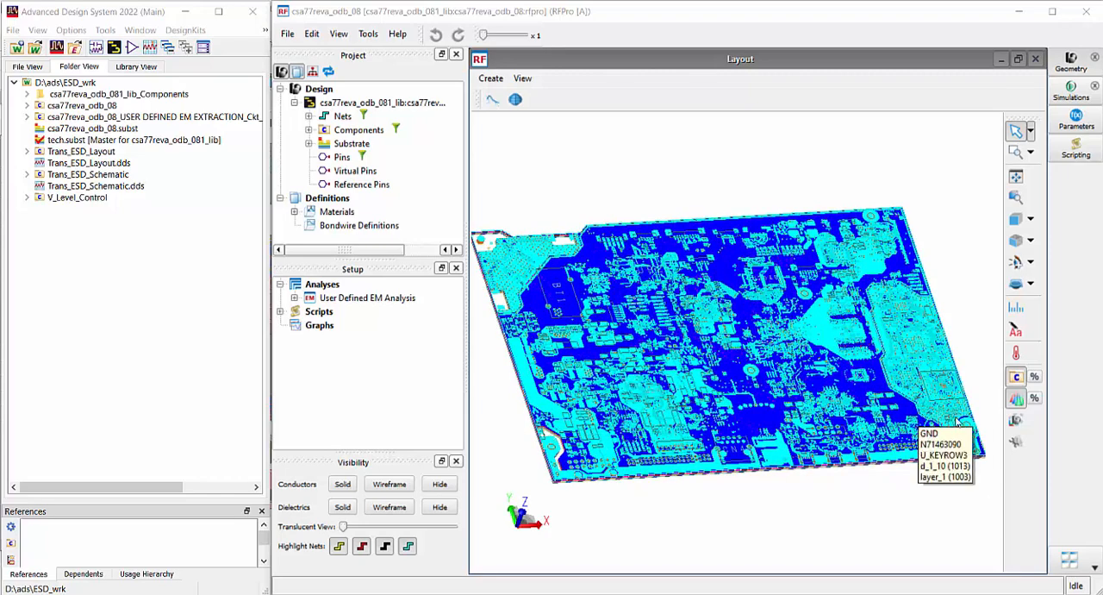
scroll(971, 431, "up", 6)
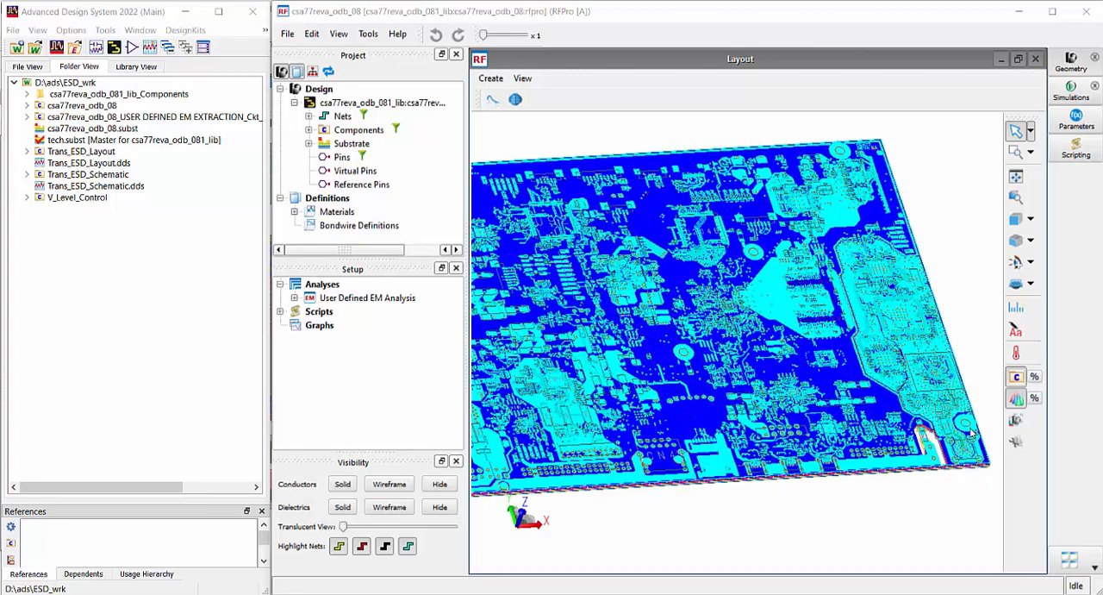
scroll(984, 457, "up", 5)
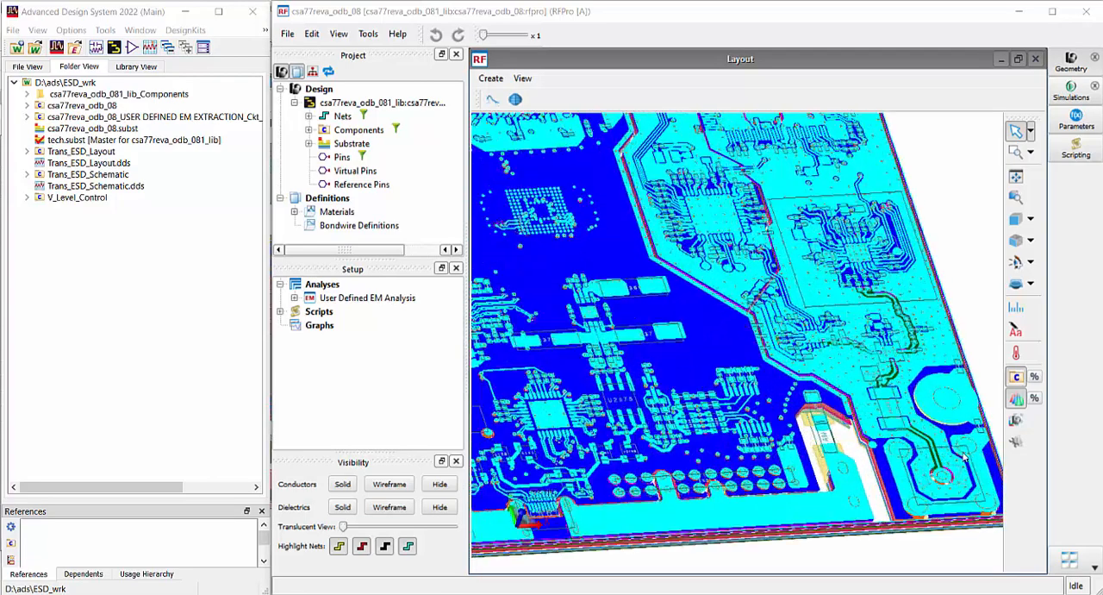
left_click_drag(840, 405, 818, 393)
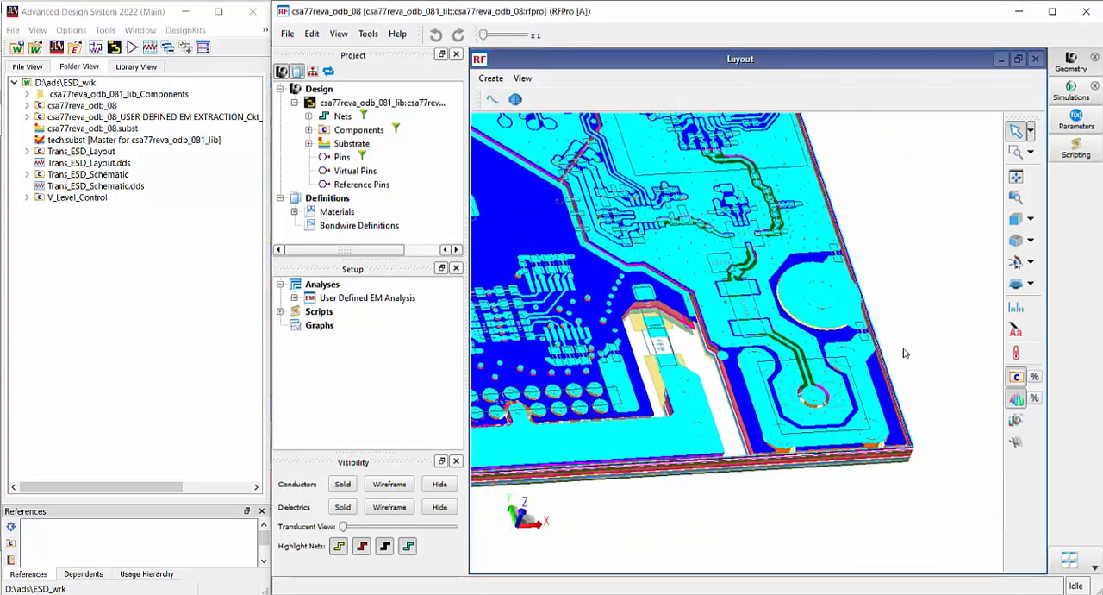
scroll(840, 492, "up", 2)
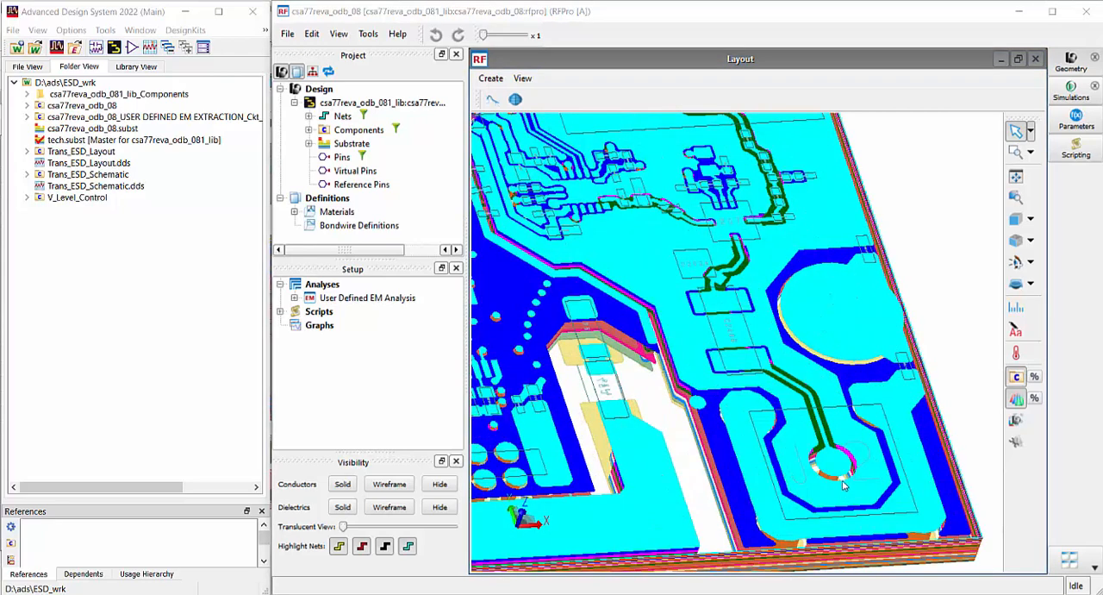
mouse_move(833, 466)
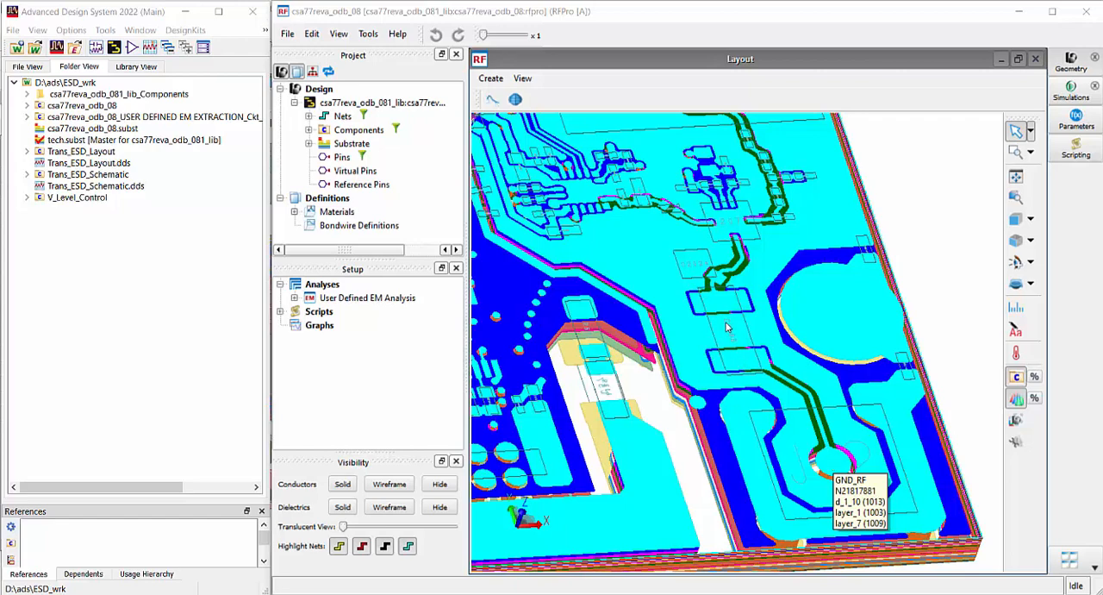
mouse_move(727, 327)
mouse_move(705, 272)
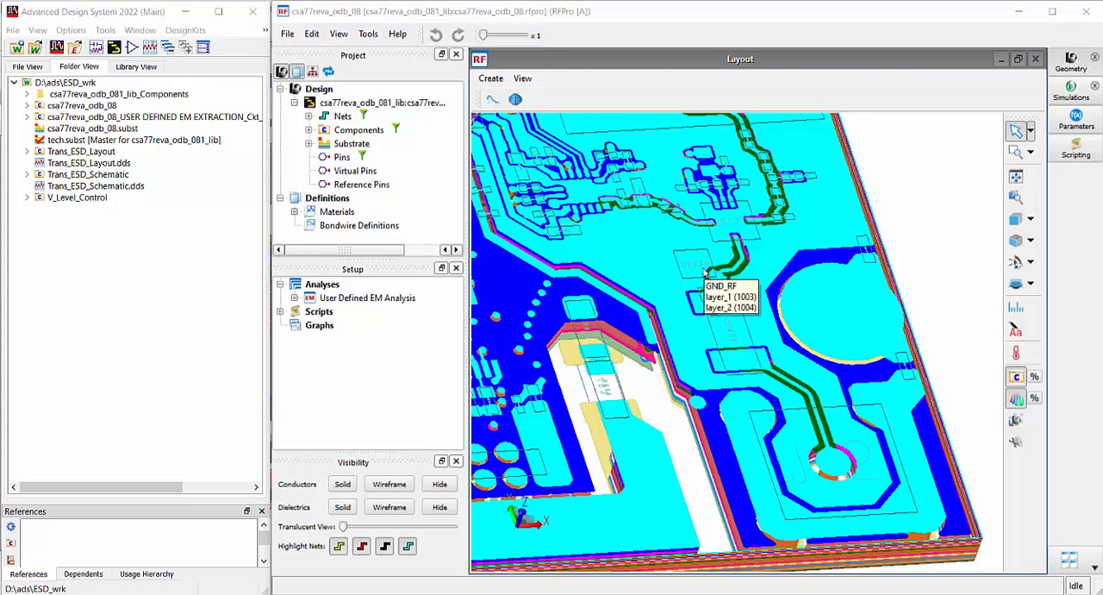
mouse_move(723, 235)
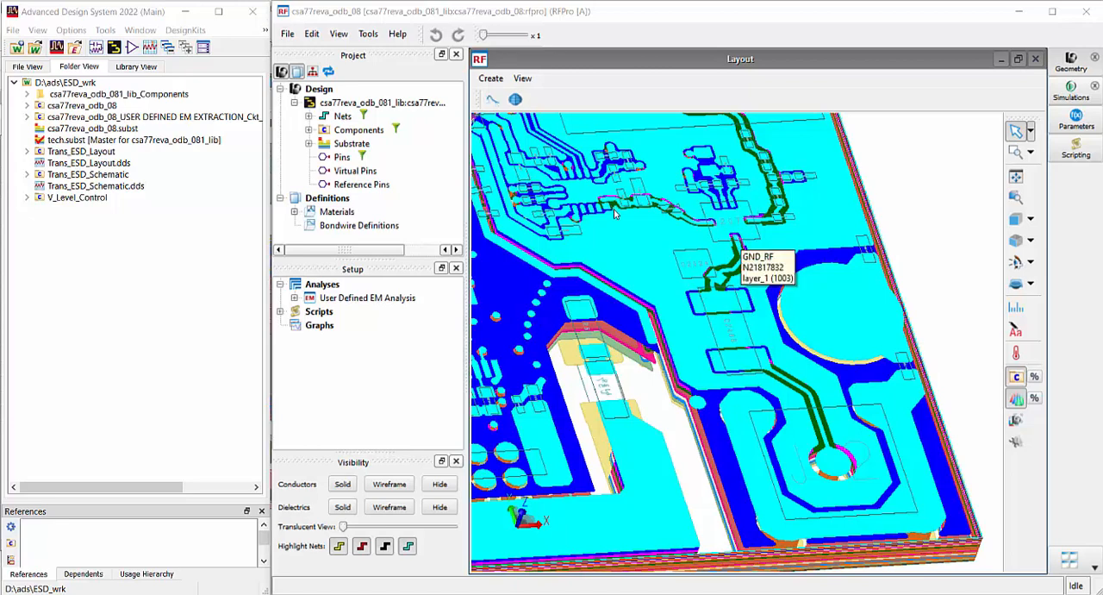
mouse_move(672, 240)
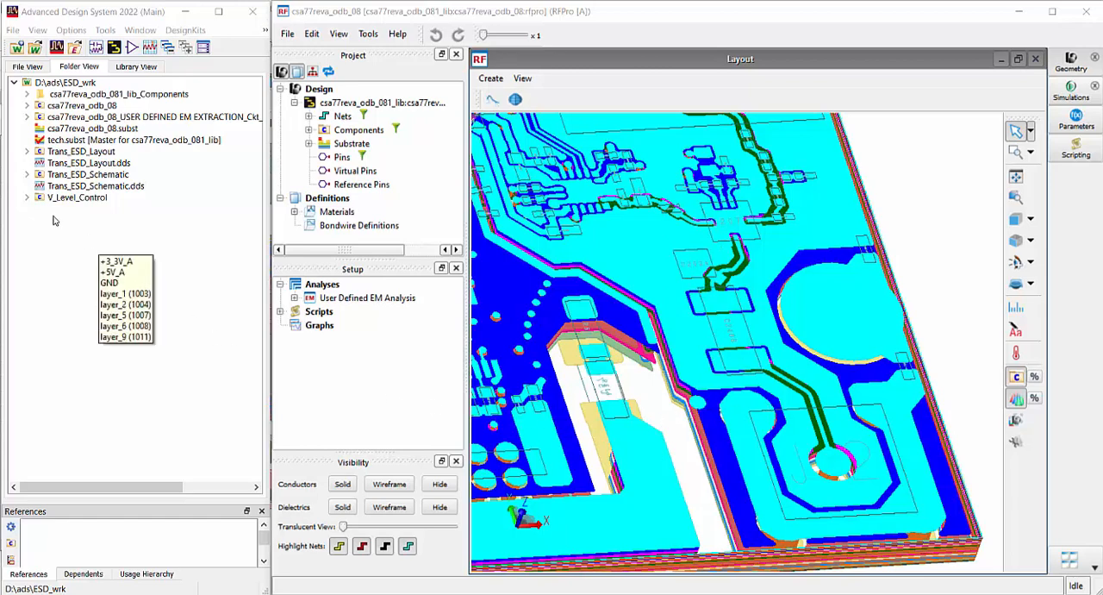
Open the schematic of the Trans_ESD_Schematic cell and show the Sources-Time Domain parts palette
left_click(26, 174)
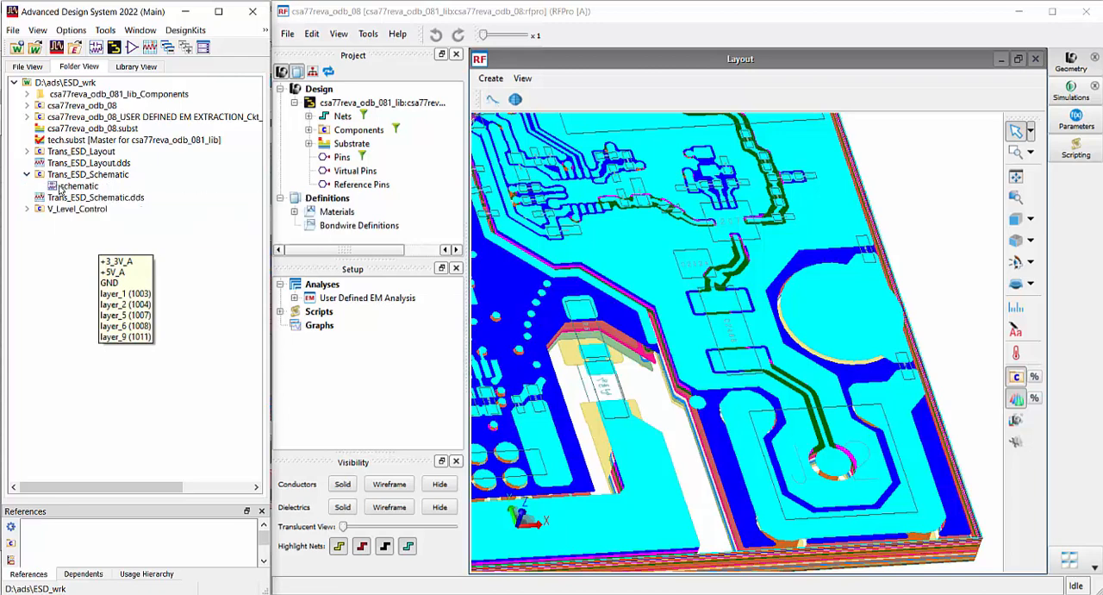
double_click(62, 186)
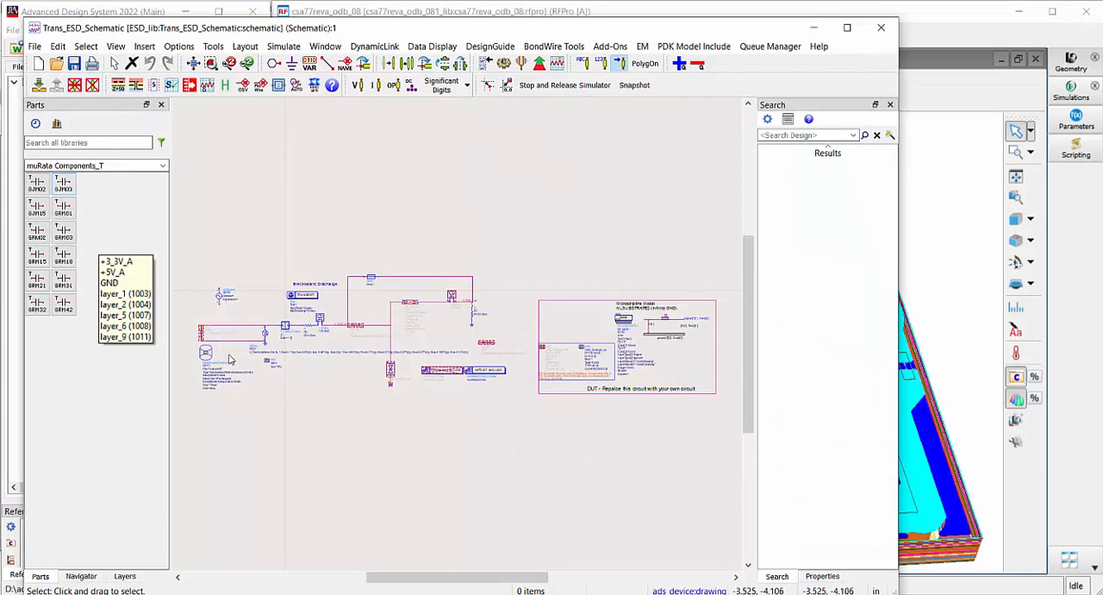
scroll(341, 348, "up", 2)
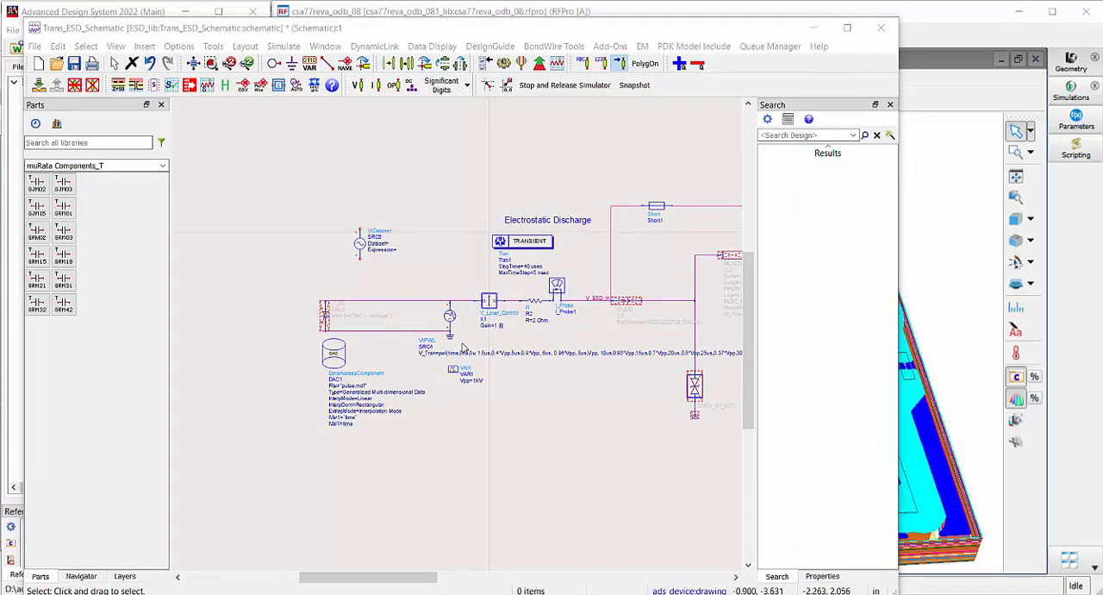
scroll(455, 349, "up", 3)
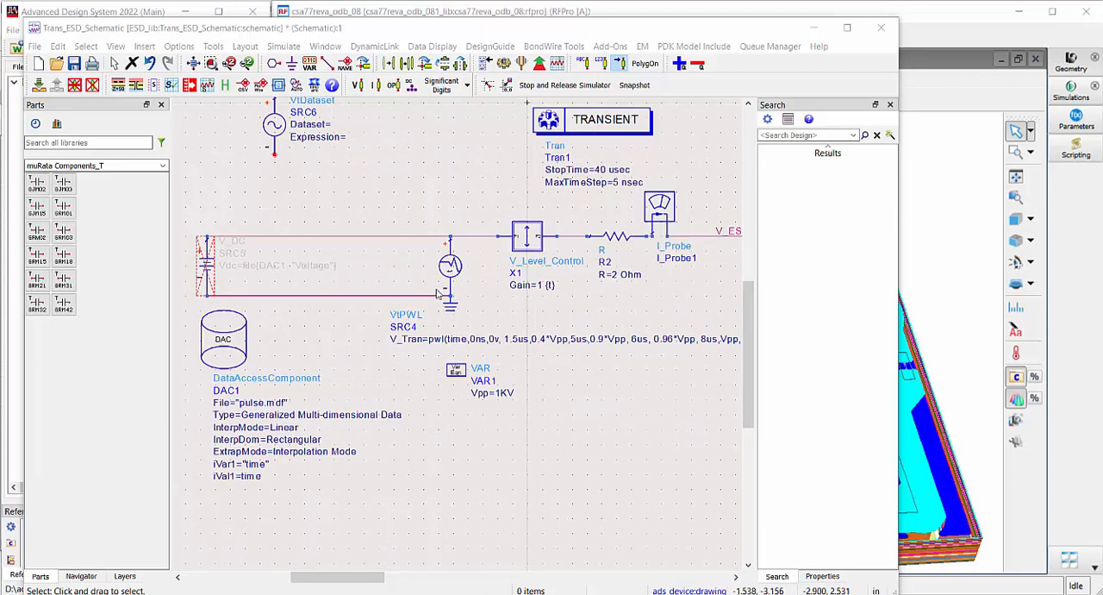
left_click(163, 166)
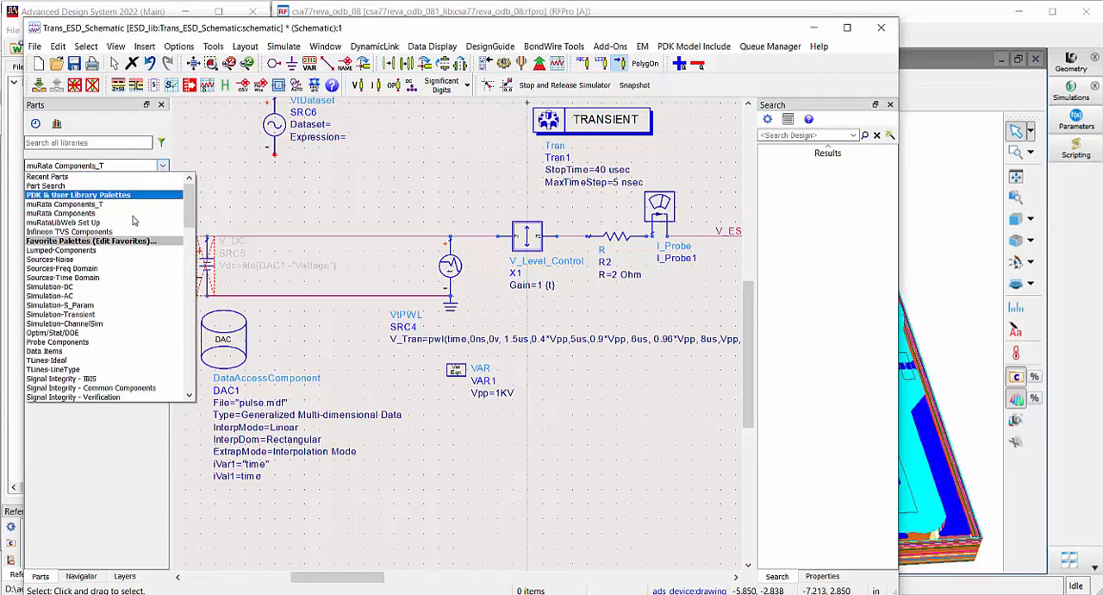
left_click(113, 278)
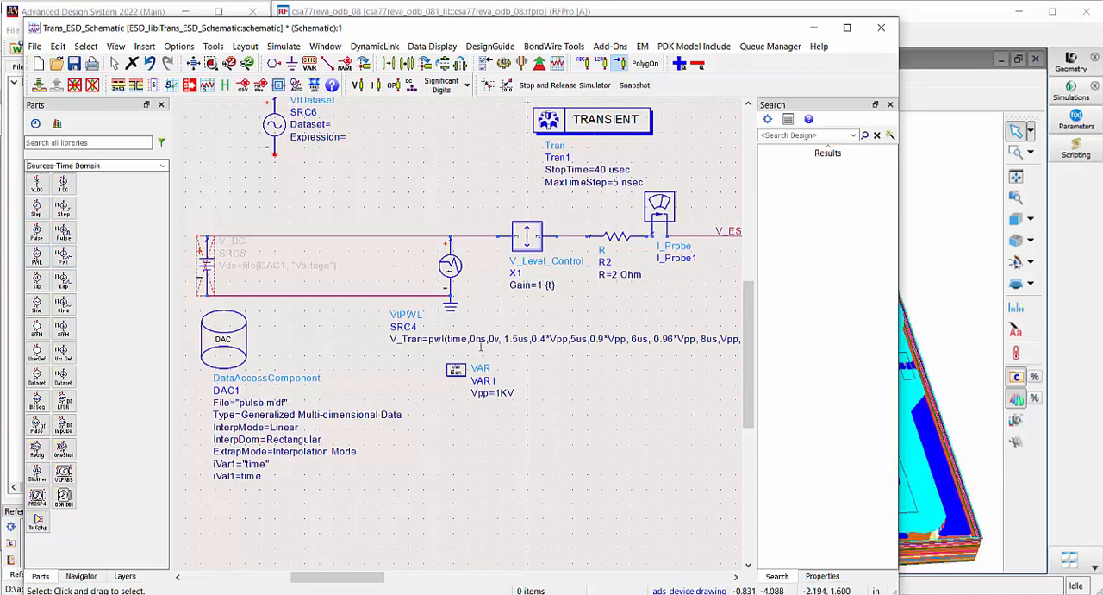
Review the pulse.mdf data file and the independent variable settings of data access component DAC1, leaving them unmodified
scroll(518, 343, "down", 3)
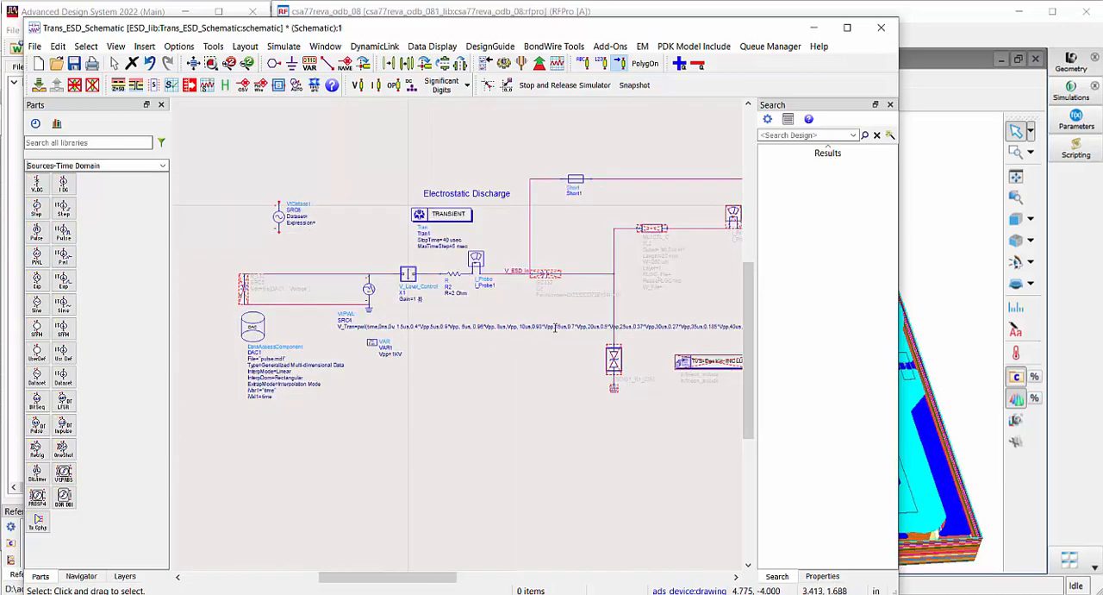
scroll(556, 327, "down", 1)
scroll(631, 331, "up", 3)
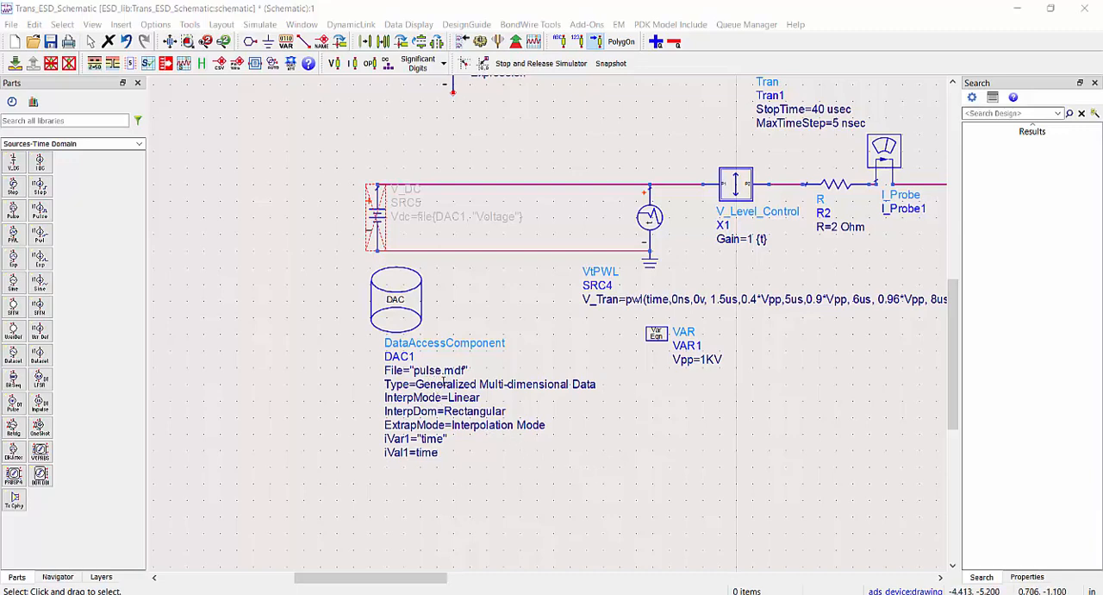
double_click(411, 321)
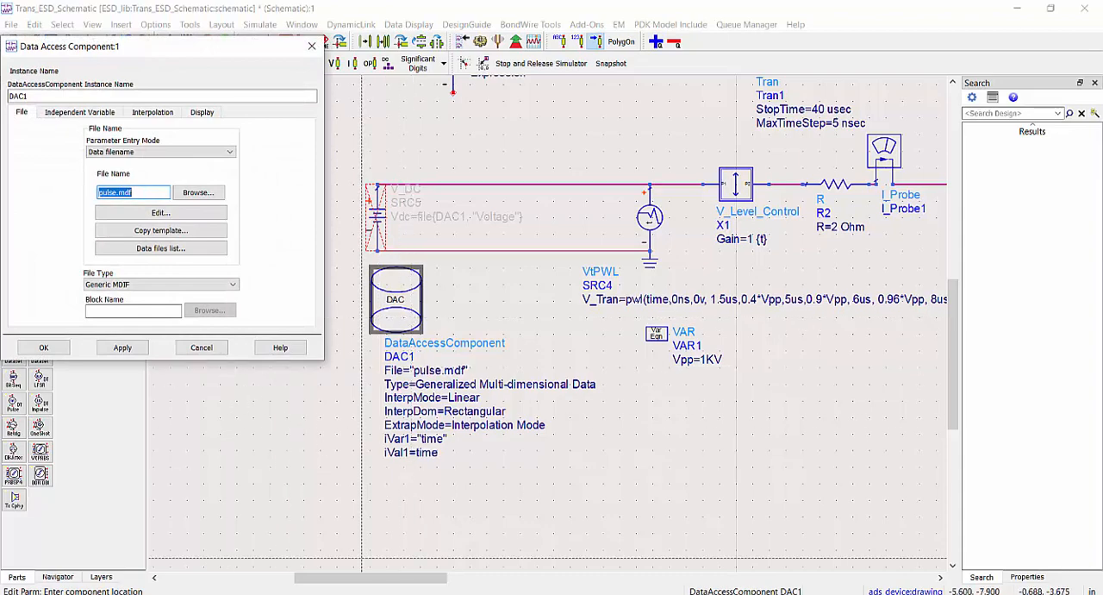
left_click(392, 594)
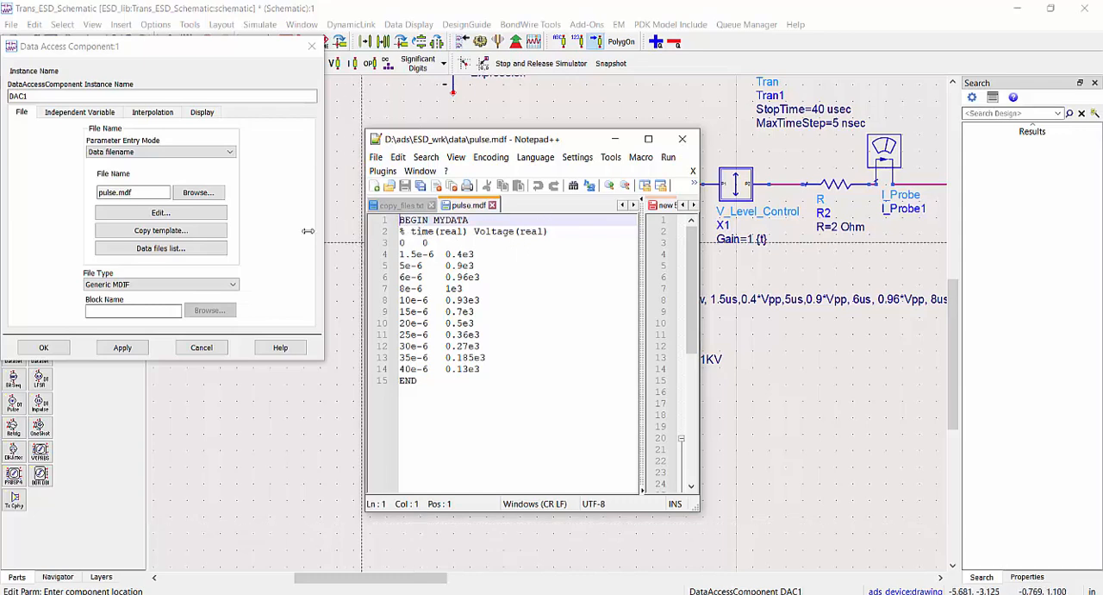
left_click(75, 113)
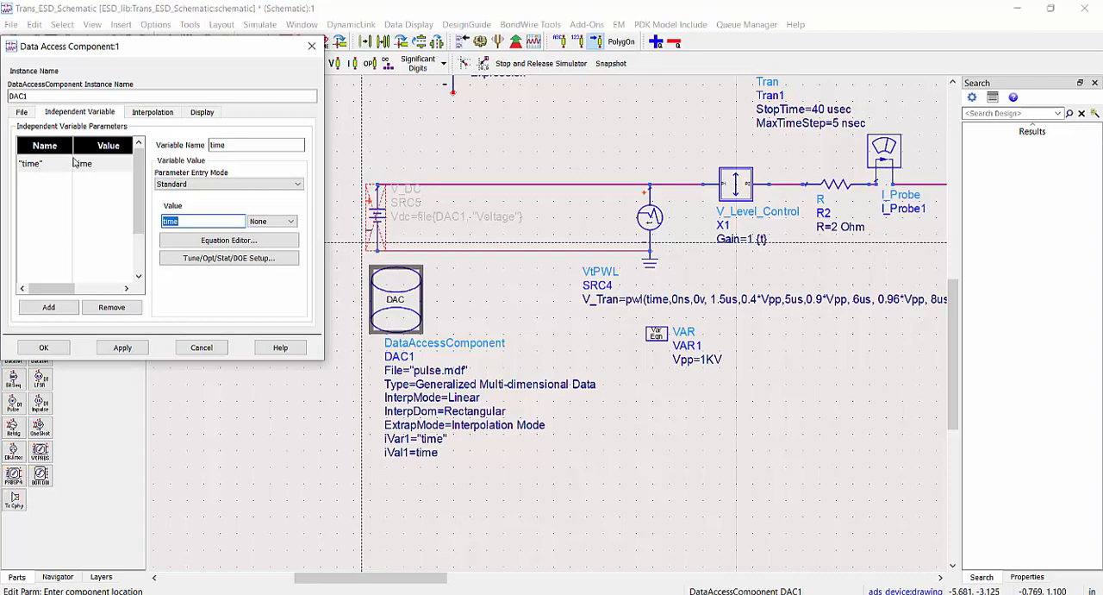
left_click(202, 347)
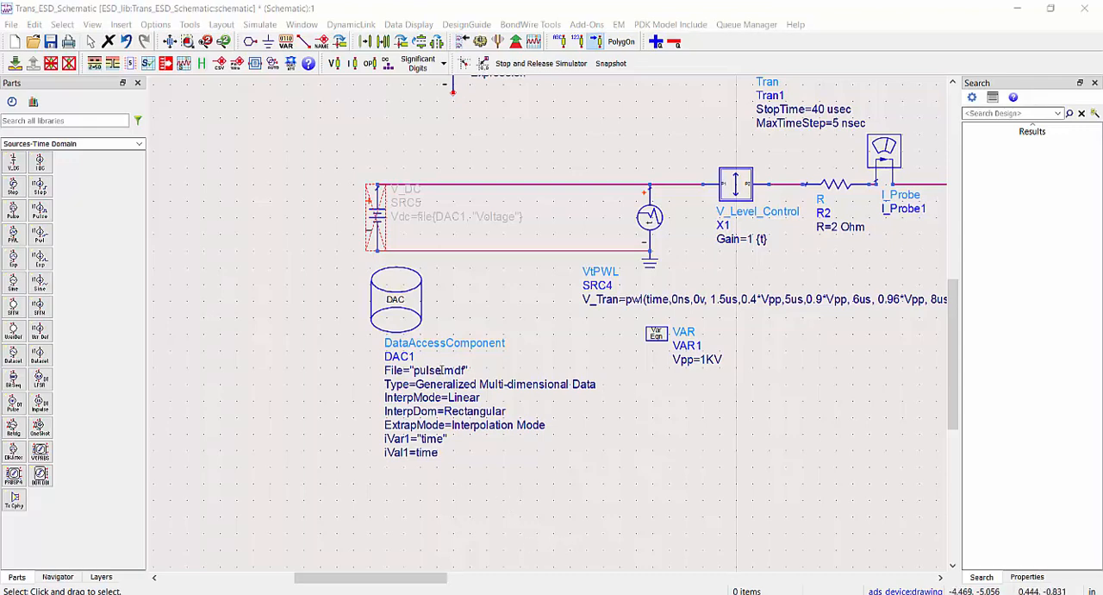
Place a V_DC source in the empty area beside the deactivated V_DC source
left_click(13, 161)
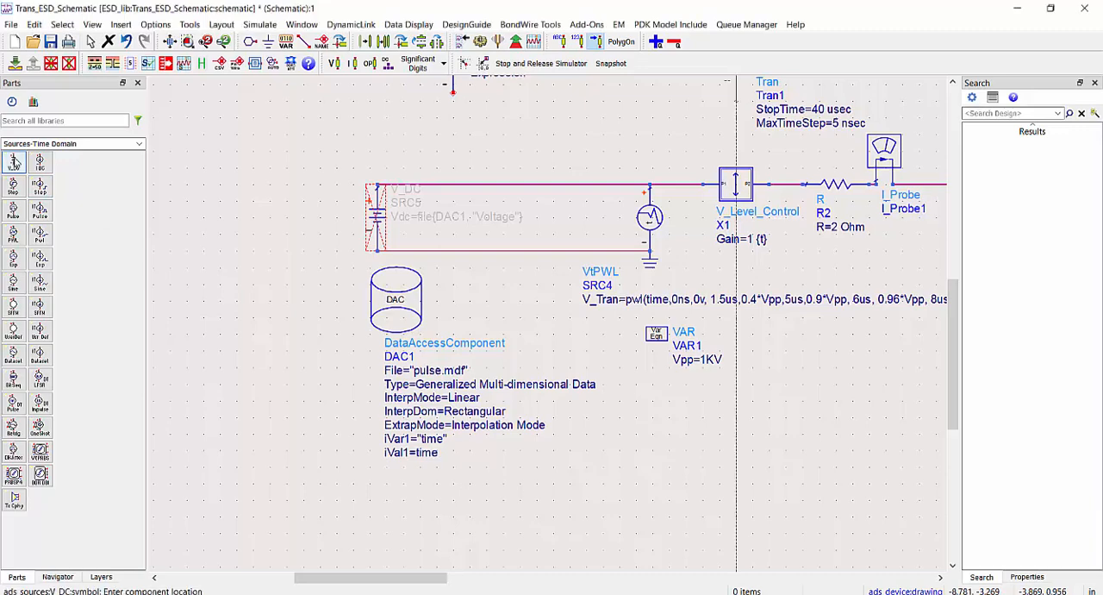
left_click(178, 184)
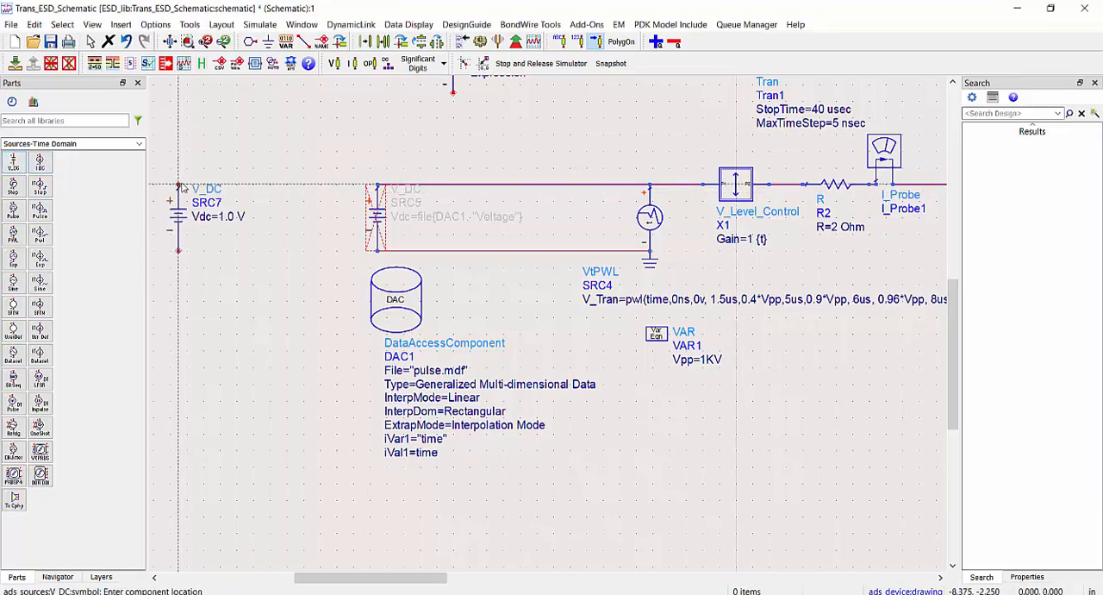
key("Escape")
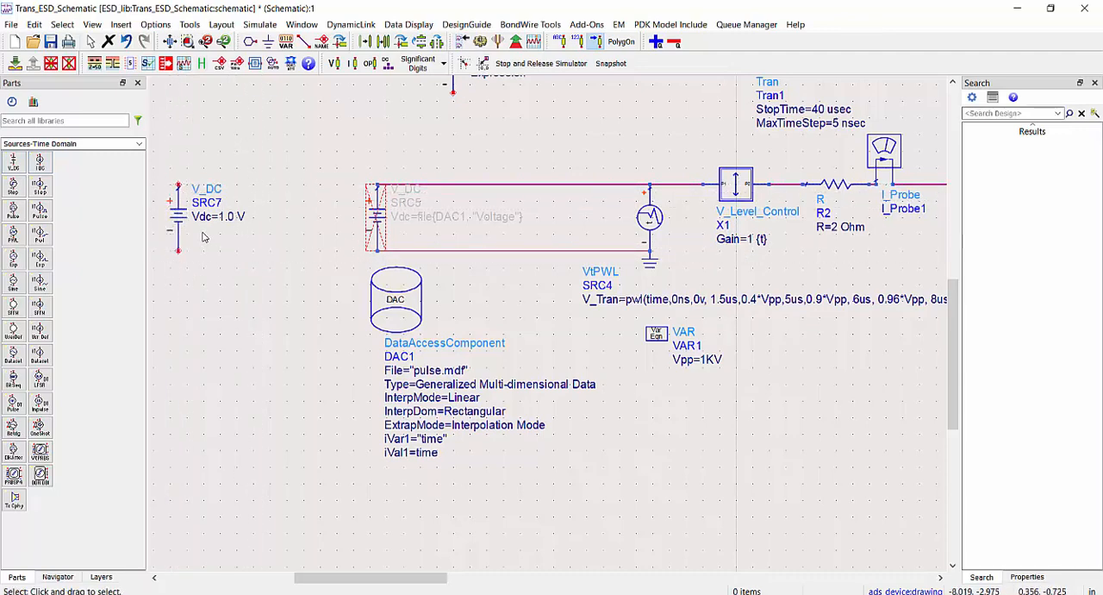
Make the new V_DC source's Vdc file based, using DAC1 as data access component and Voltage as dependent parameter name
double_click(181, 216)
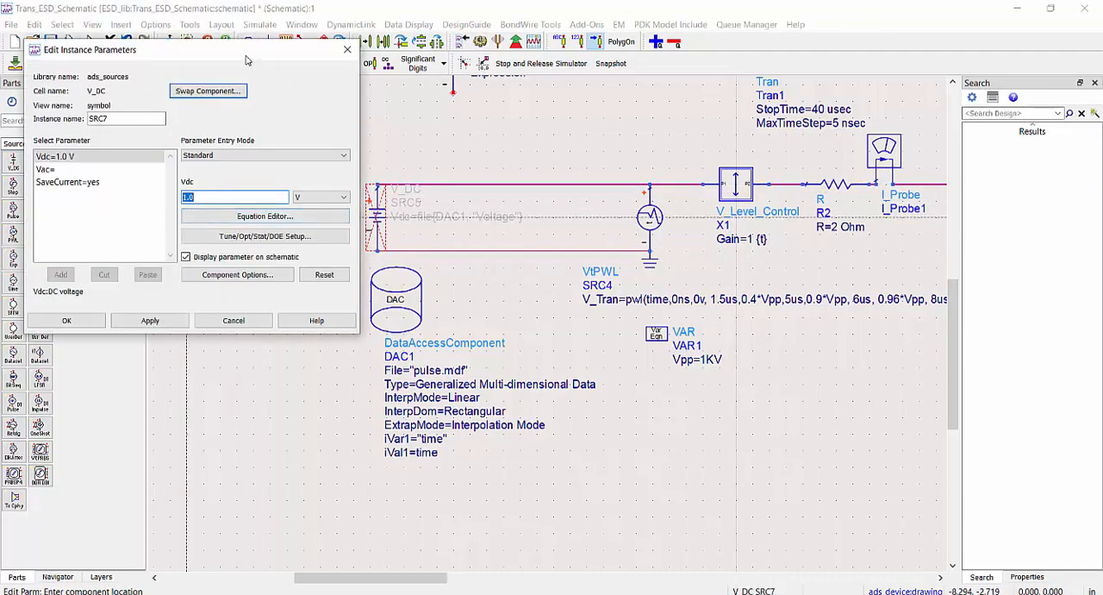
left_click(256, 157)
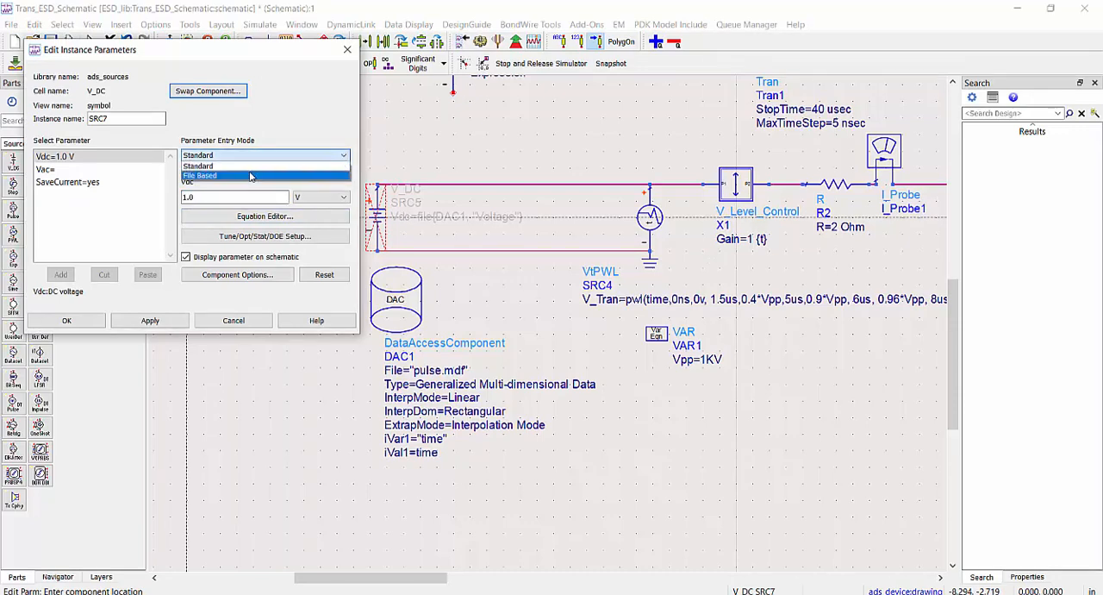
left_click(249, 175)
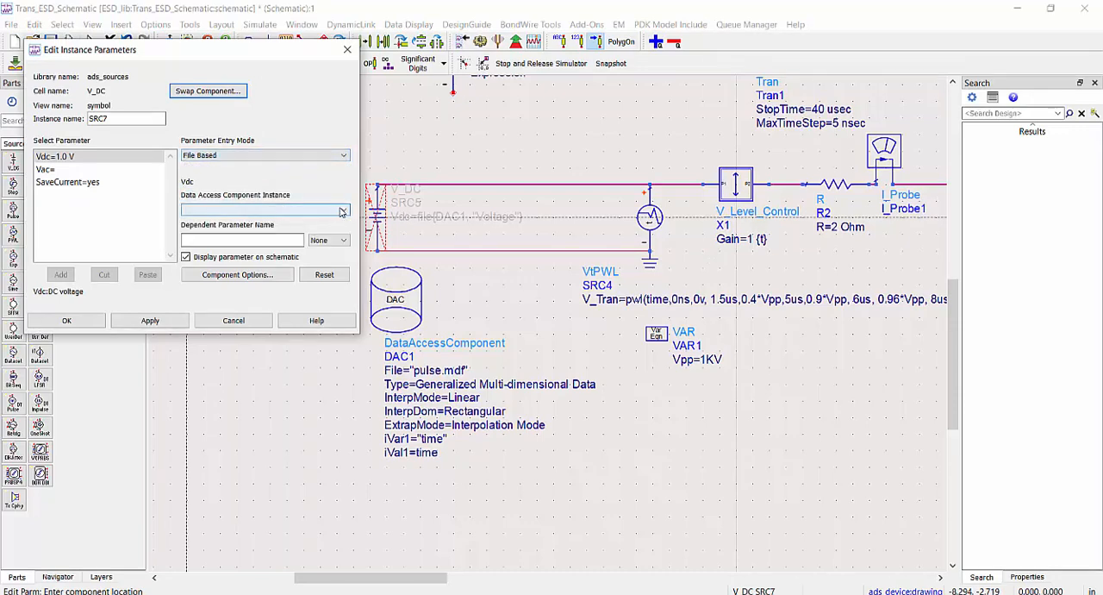
left_click(348, 211)
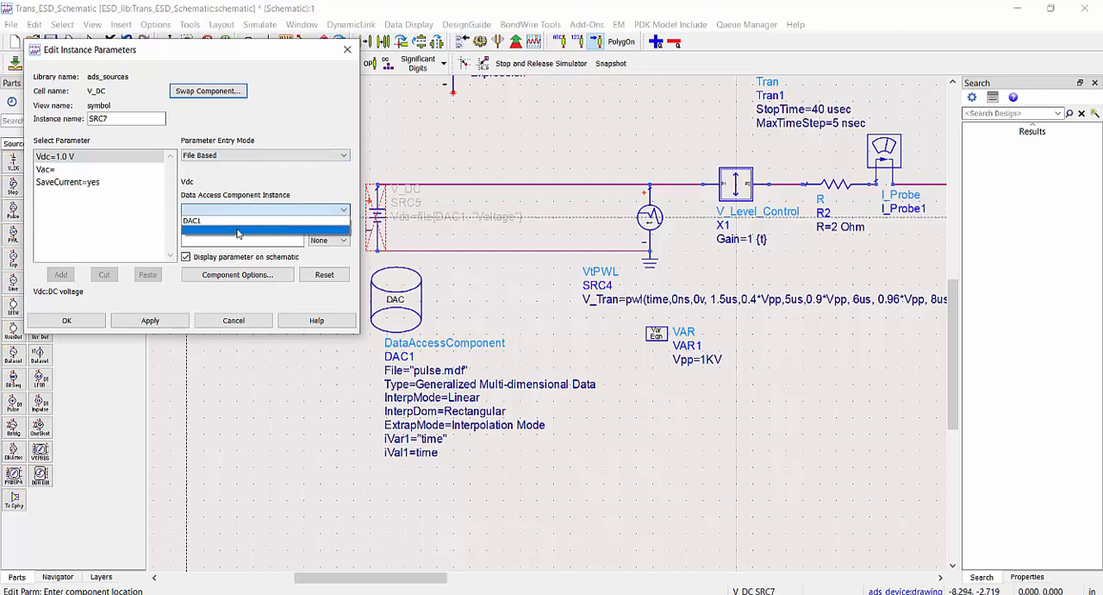
left_click(218, 222)
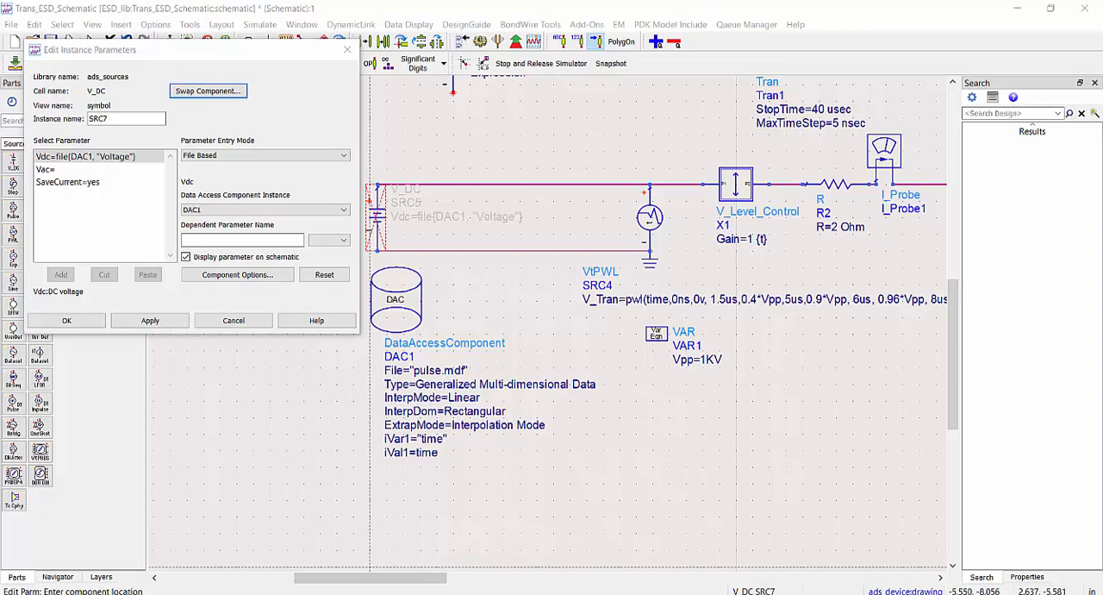
left_click(388, 592)
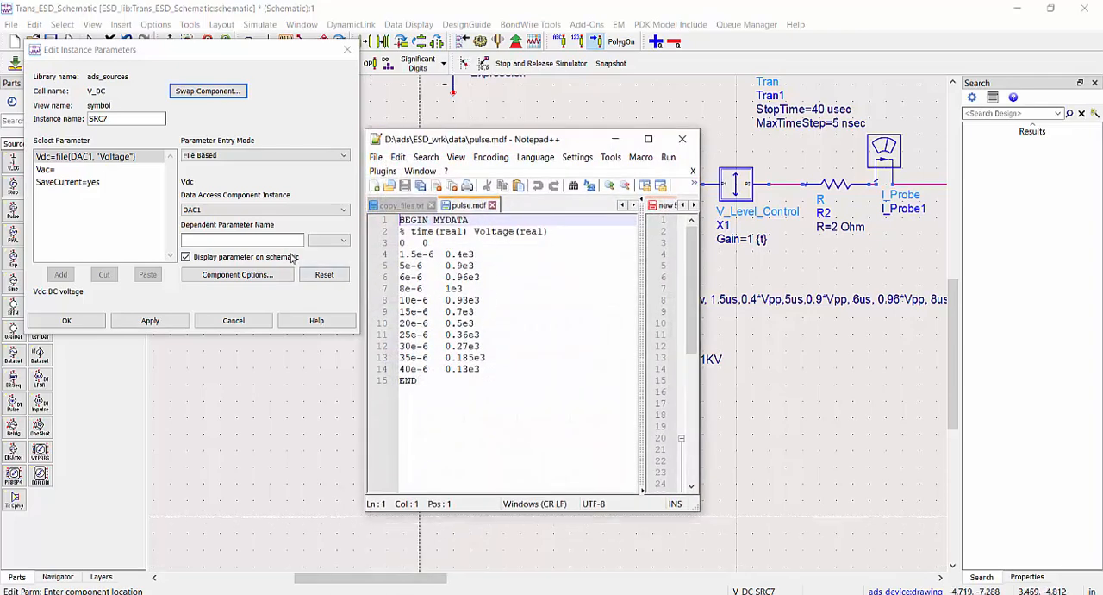
left_click(267, 242)
type("Voltage")
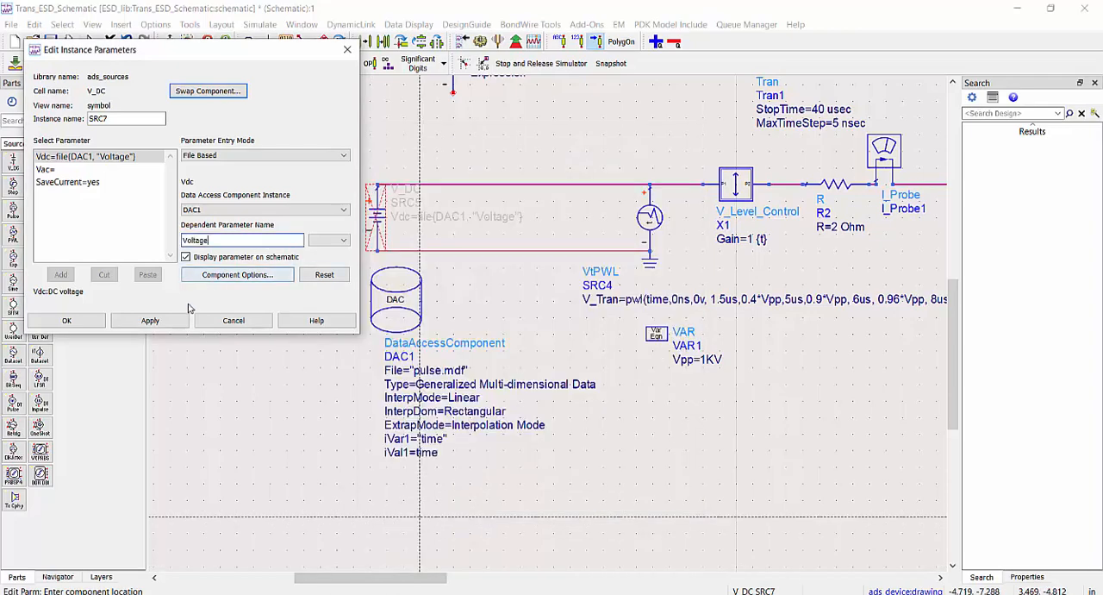
left_click(86, 321)
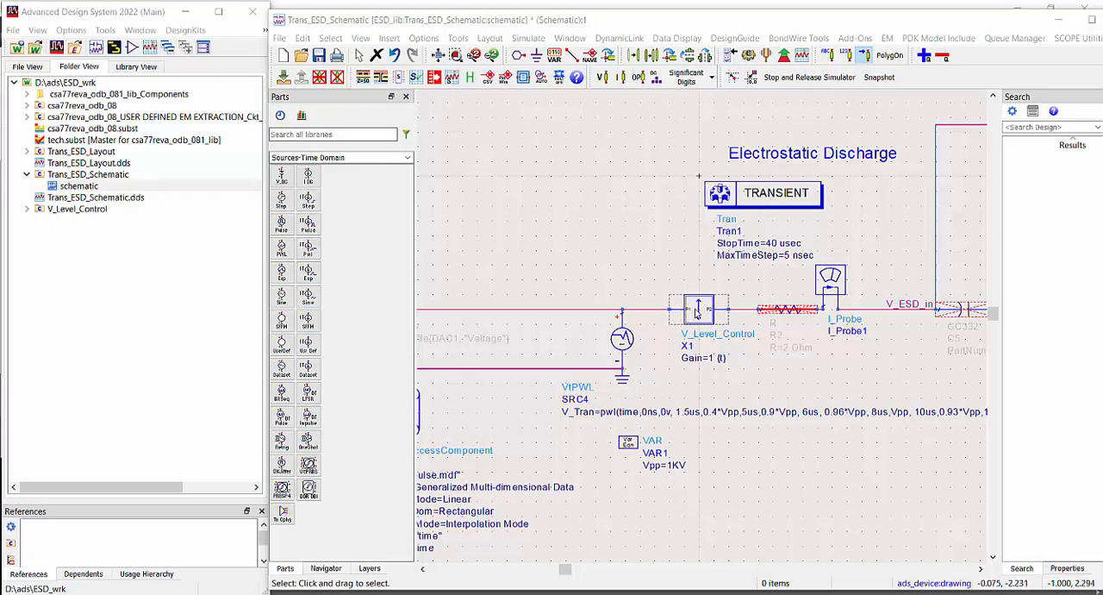
Push into the V_Level_Control subcircuit X1 and search the part libraries for "op"
left_click(698, 312)
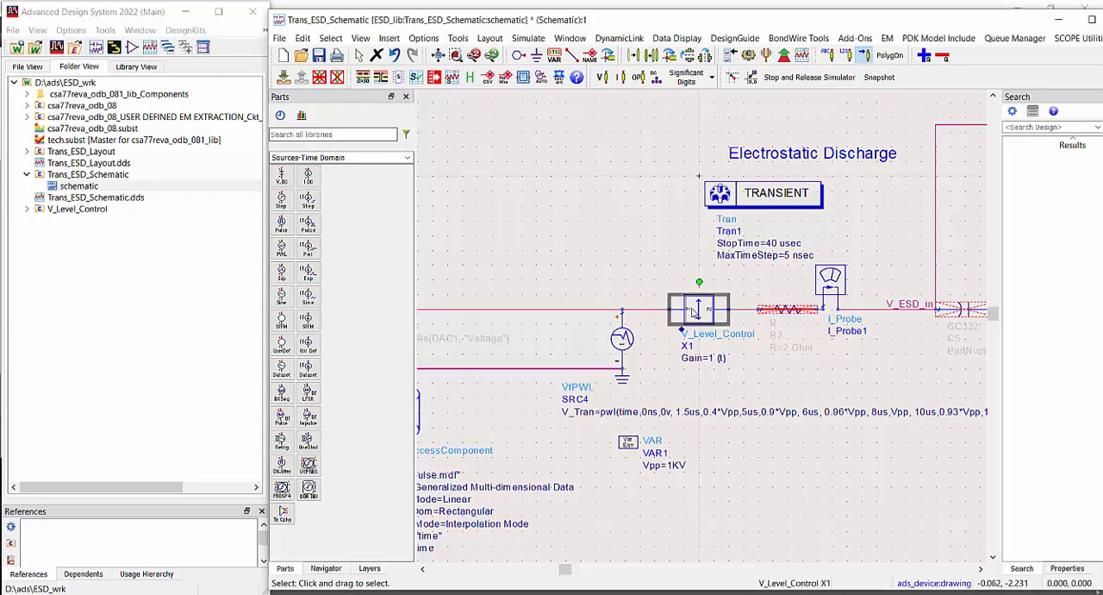
left_click(283, 77)
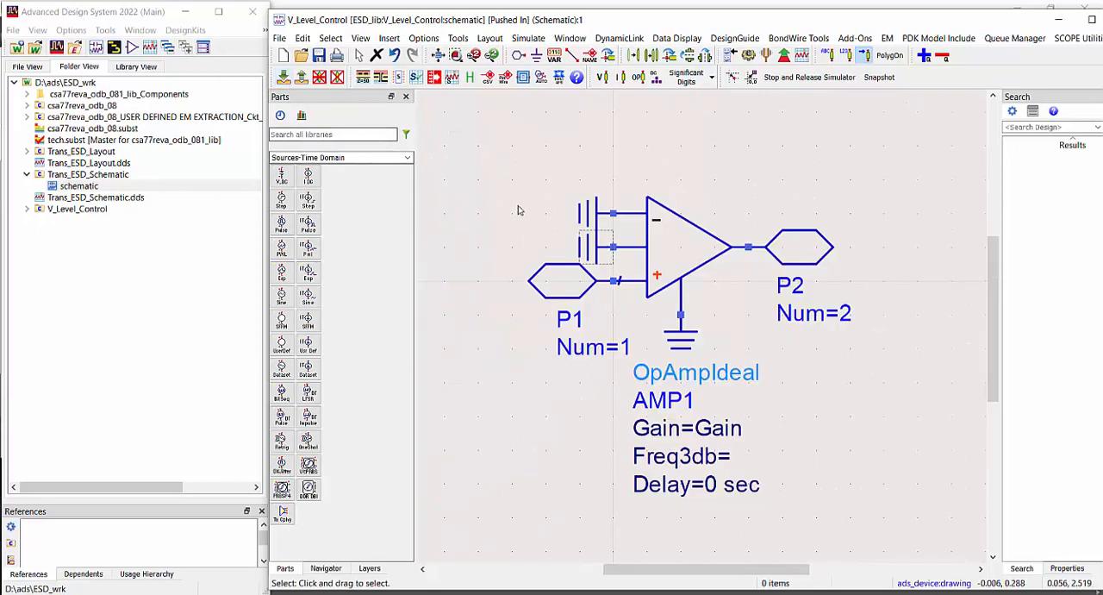
left_click(322, 134)
left_click(326, 134)
type("op")
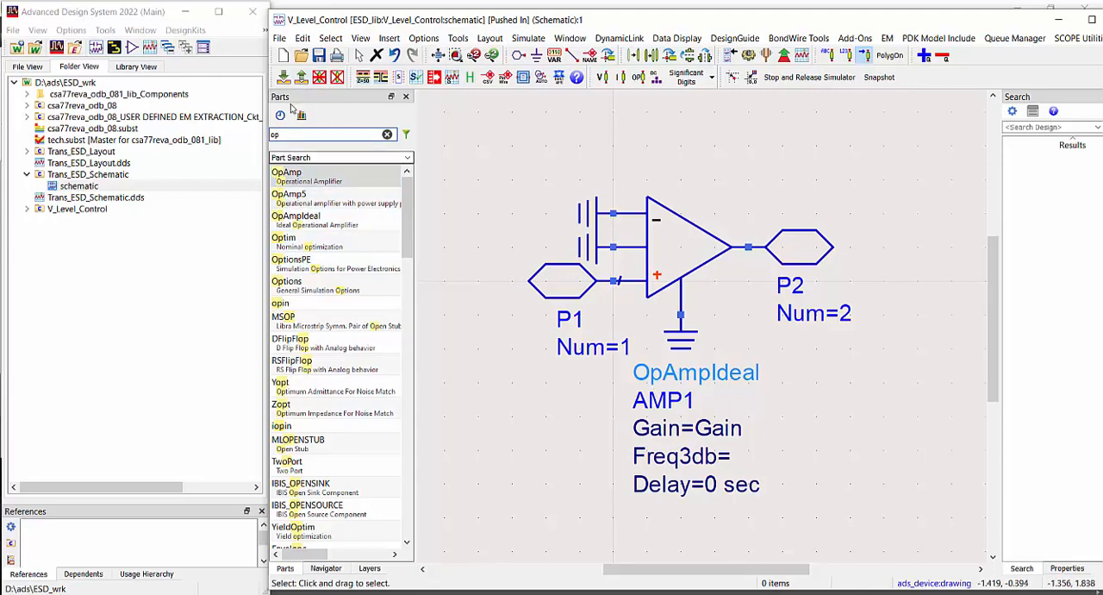
Pop out of V_Level_Control to Trans_ESD_Schematic and run the transient simulation
left_click(301, 77)
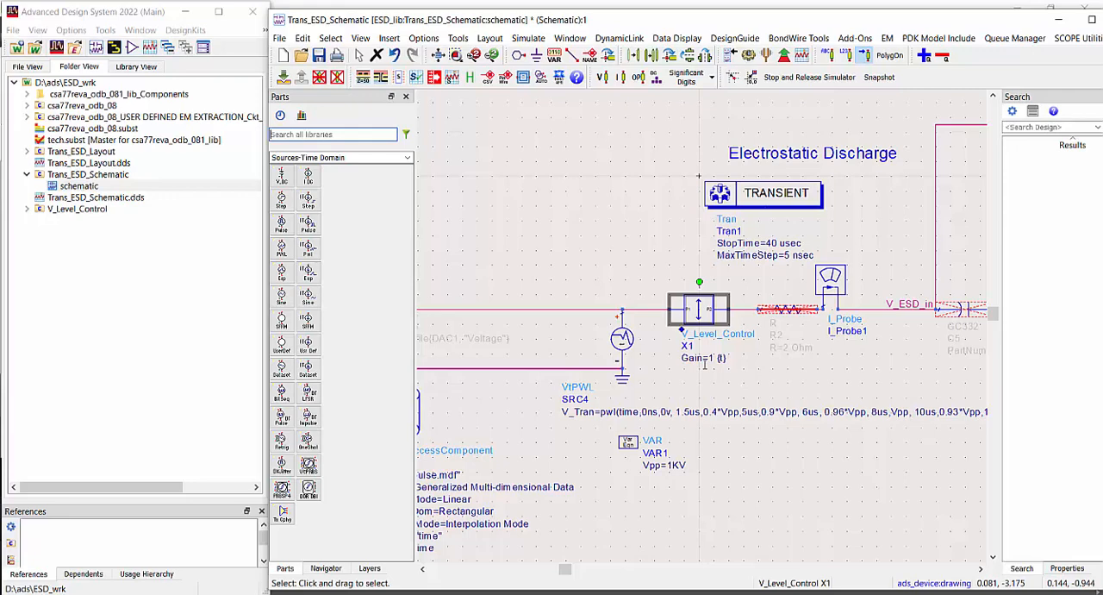
left_click(749, 55)
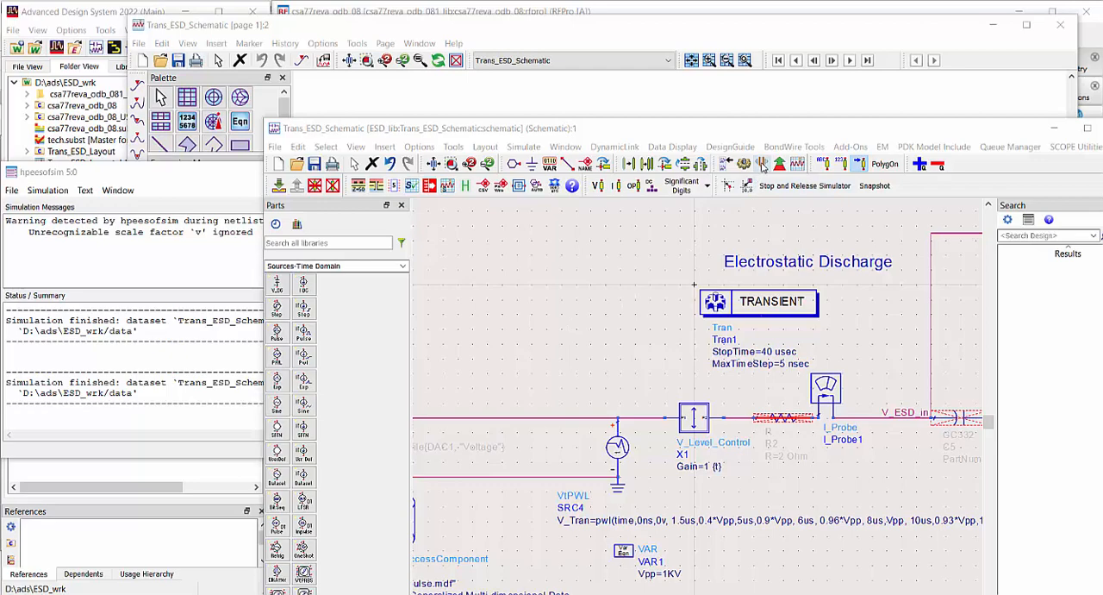
Start tuning Trans_ESD_Schematic, store the current traces for comparison, and lower X1.Gain while viewing the V_ESD_in and I_Probe1.i plots
left_click(763, 164)
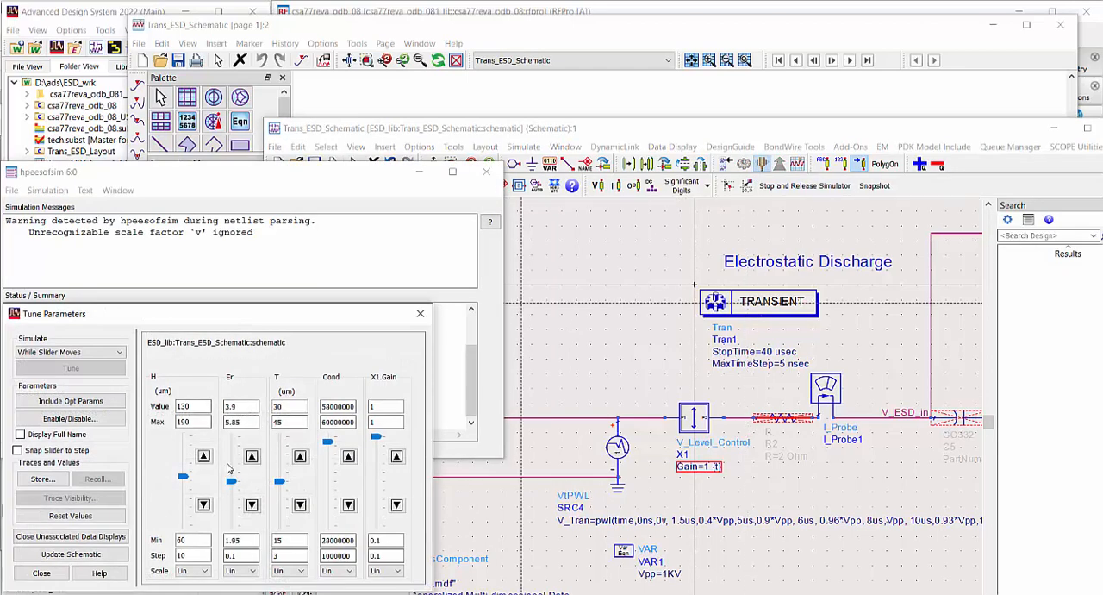
left_click(653, 29)
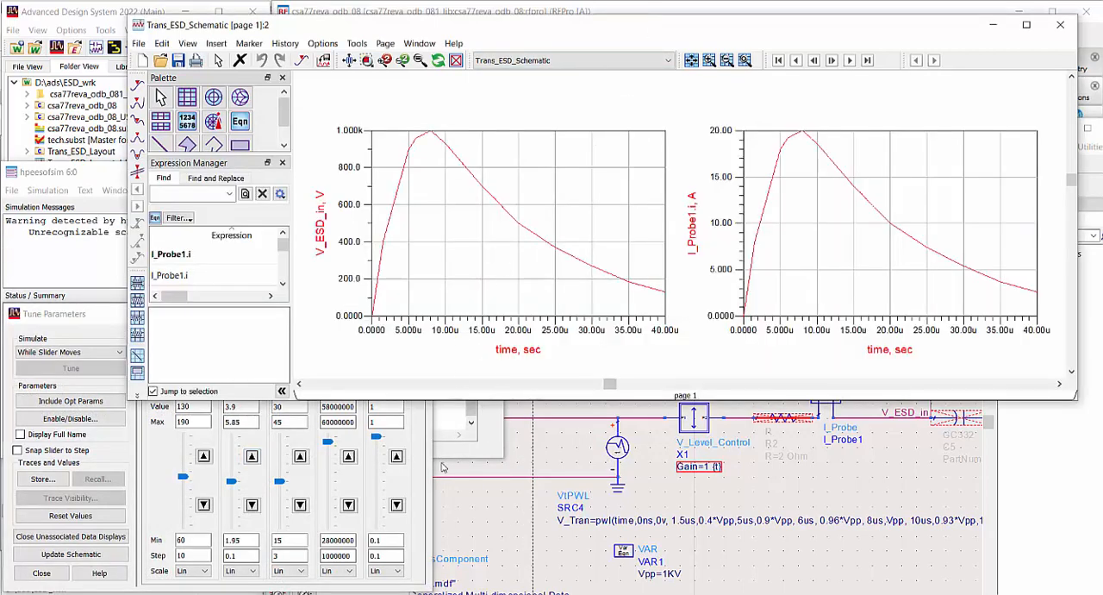
left_click(41, 480)
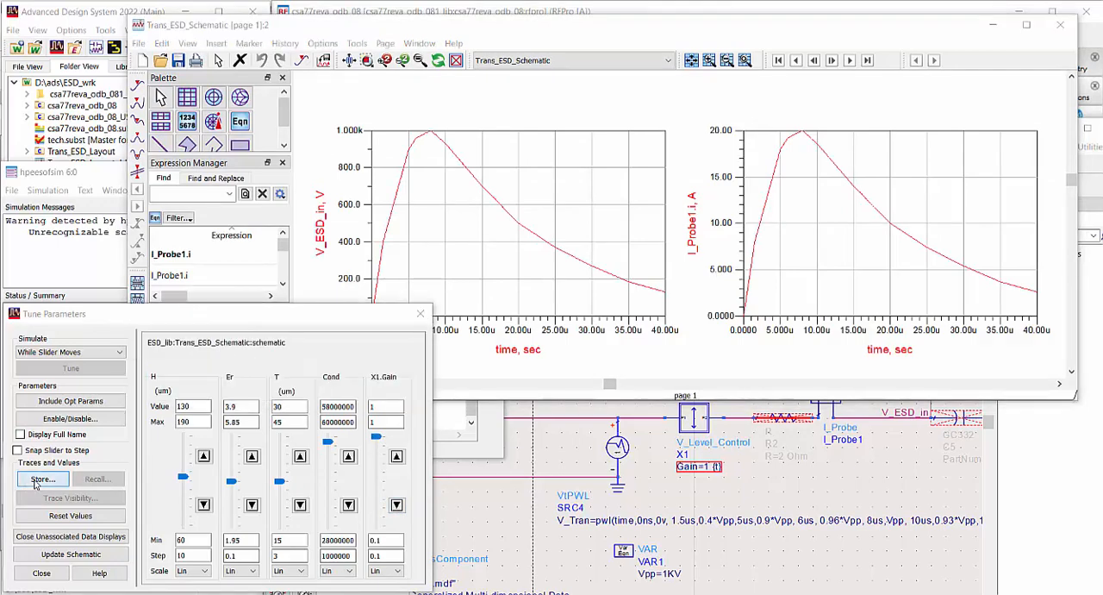
left_click(469, 322)
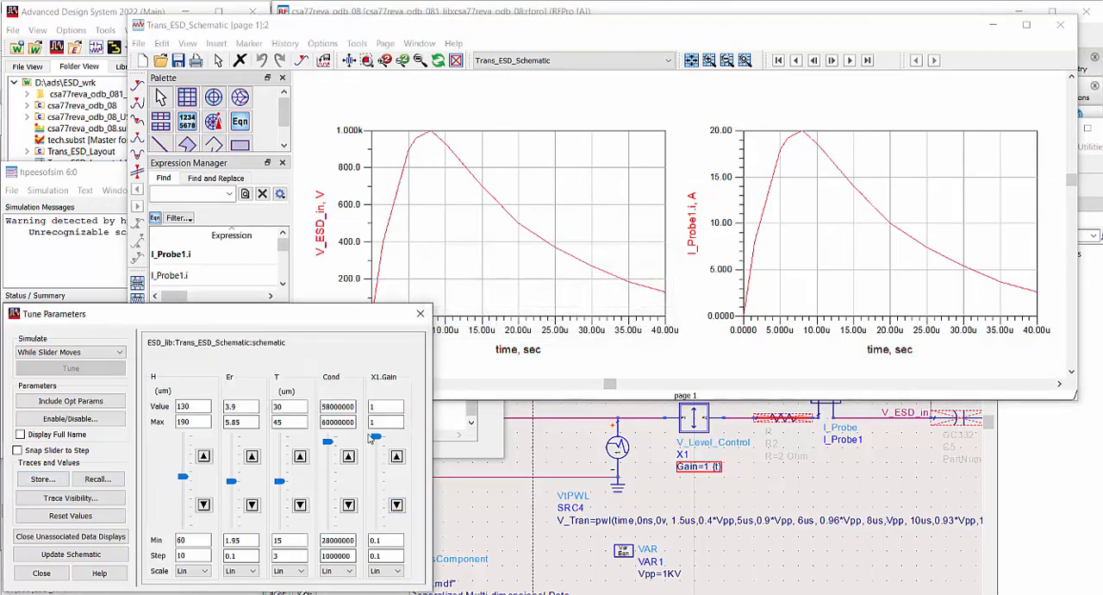
left_click_drag(374, 440, 376, 468)
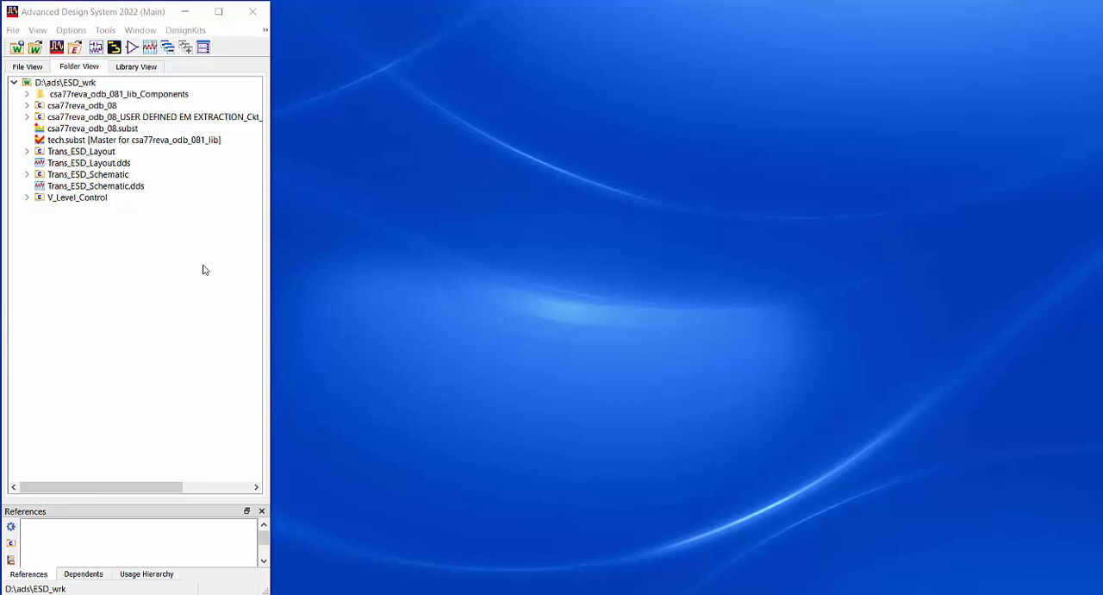
Set up a design import in ODB++ Directory Format with source D:\ads\SI\ODB\csa77reva_odb_08\csa77reva_odb_08\csa77reva_odb_08
left_click(11, 31)
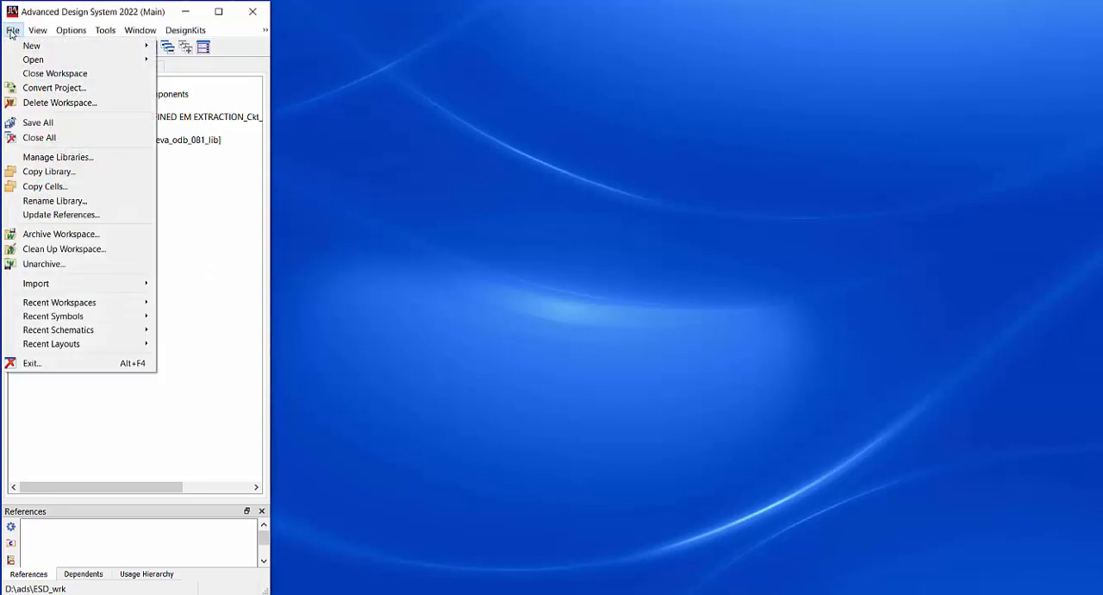
mouse_move(87, 290)
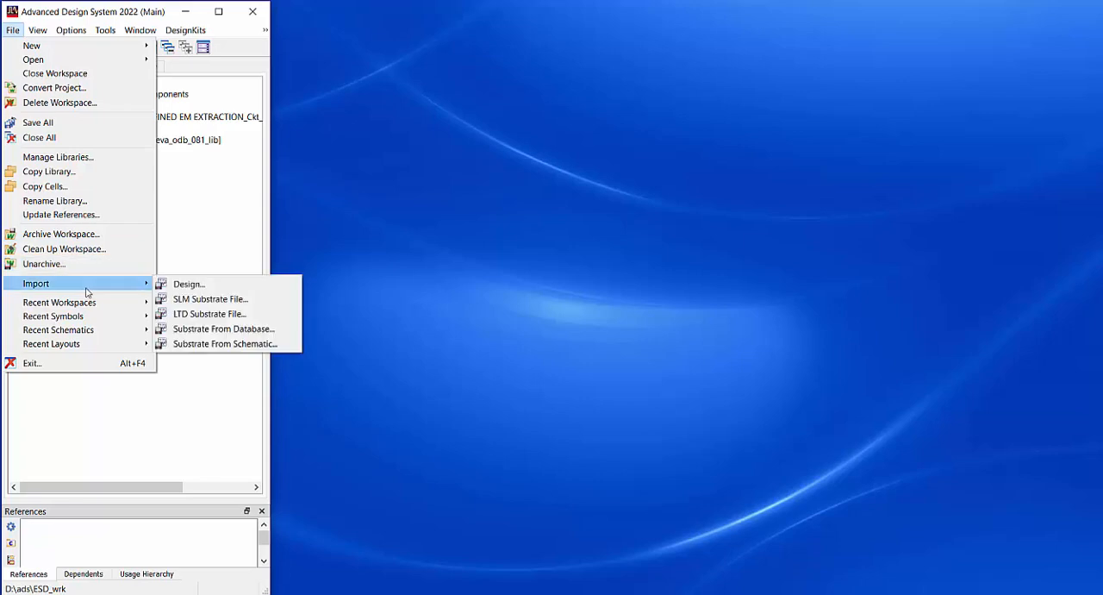
left_click(189, 290)
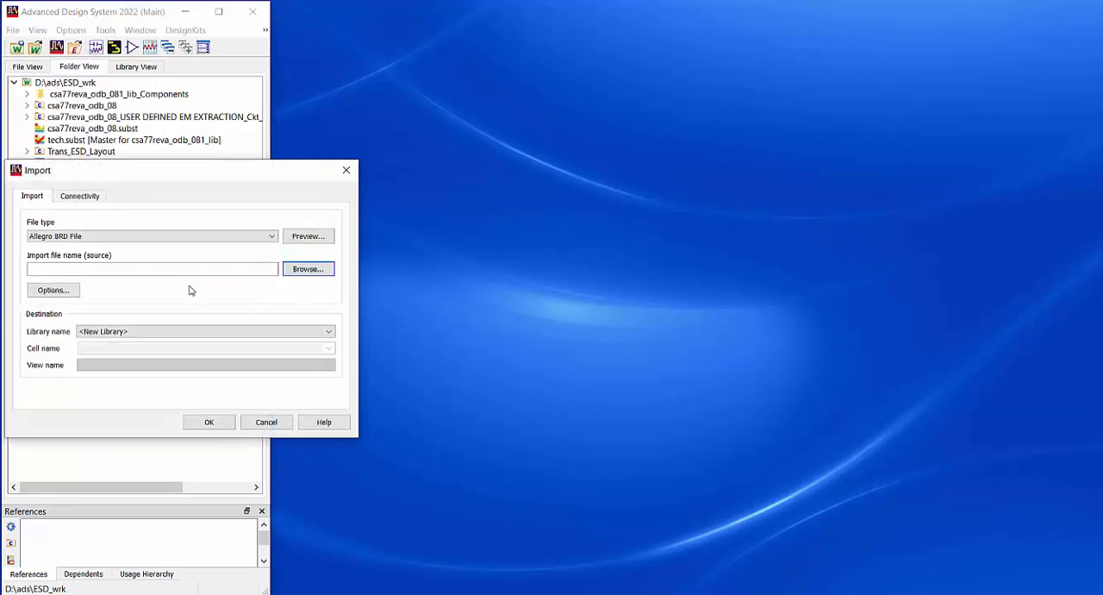
left_click(271, 239)
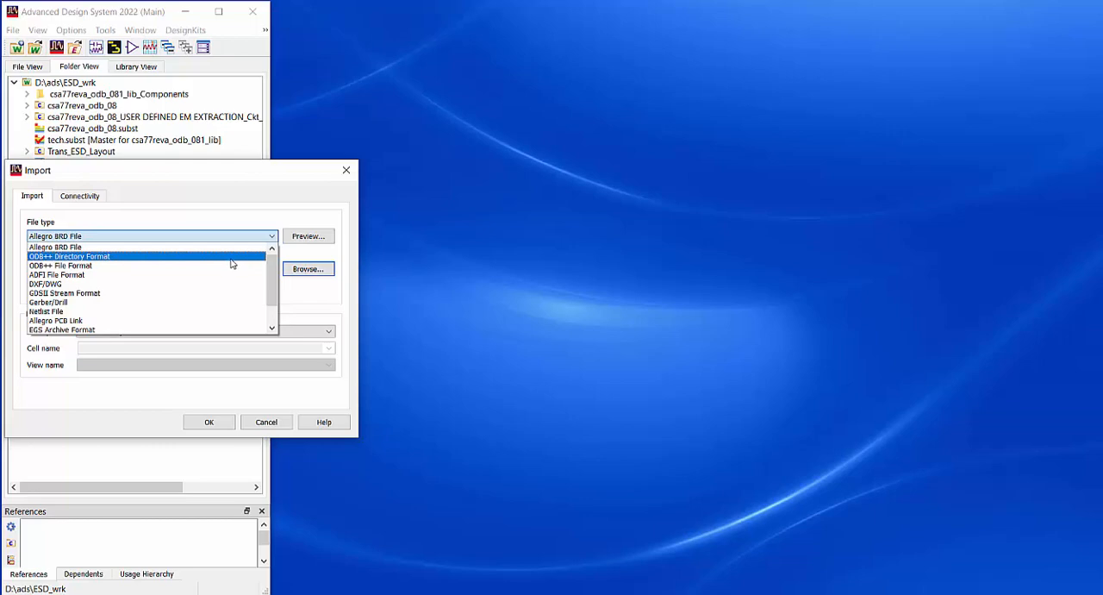
left_click(231, 258)
left_click(181, 268)
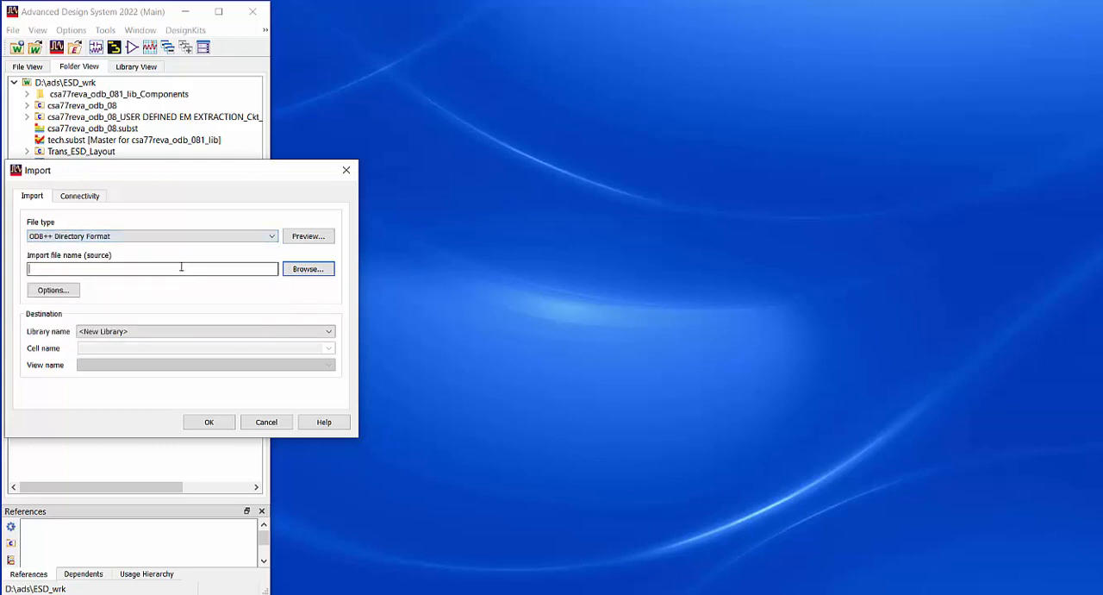
type("D:\\ads\\SI\\ODB\\csa77reva_odb_08\\csa77reva_odb_08\\csa77reva_odb_08")
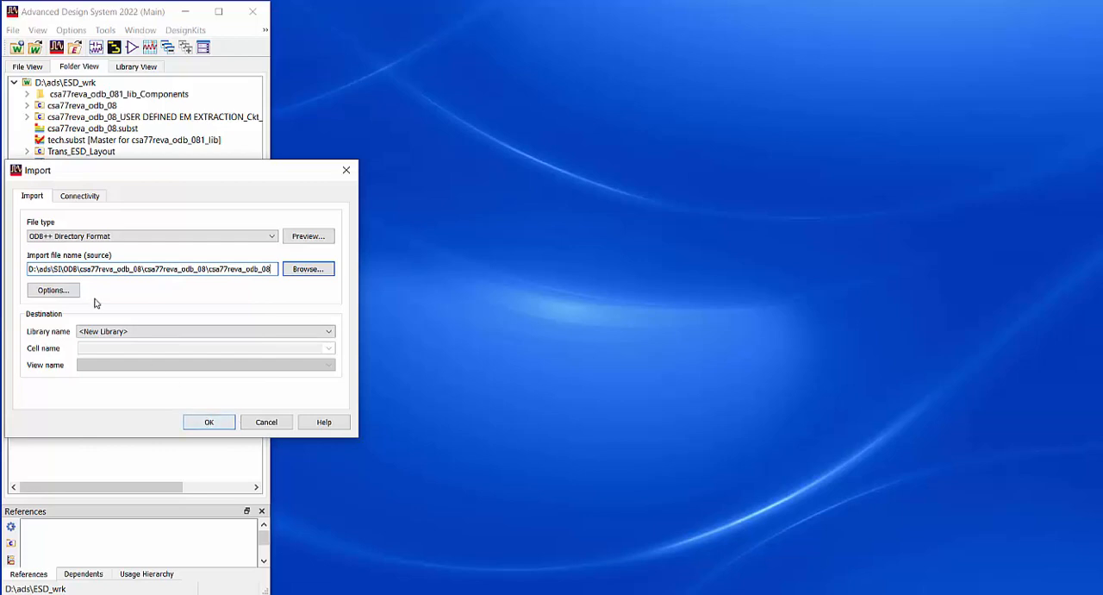
Review the layers and nets selected in the ODB++ import options, leaving them unmodified
left_click(54, 291)
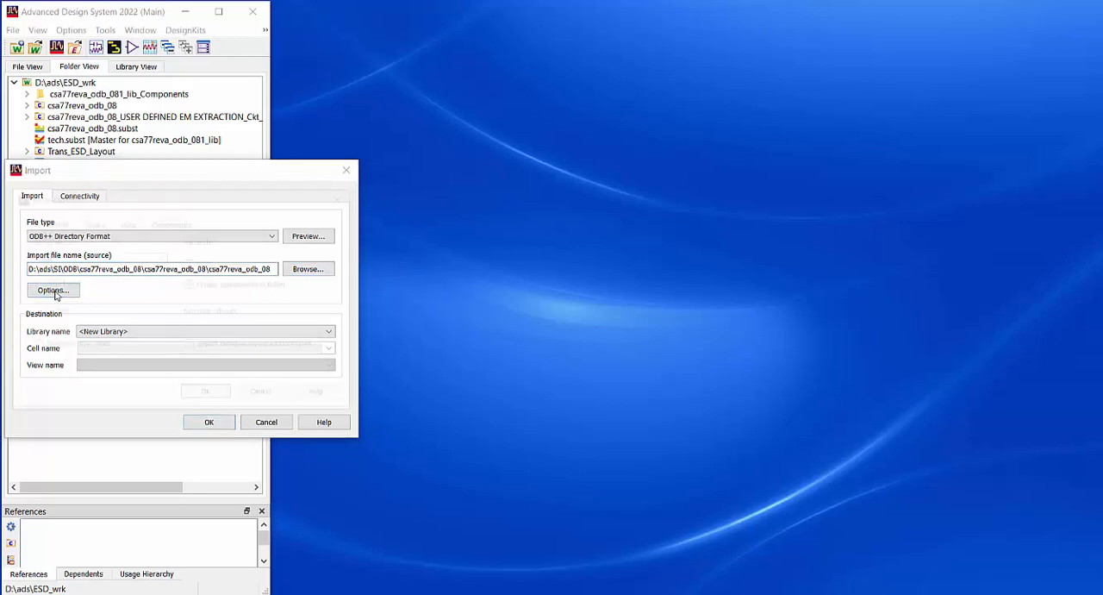
left_click(91, 222)
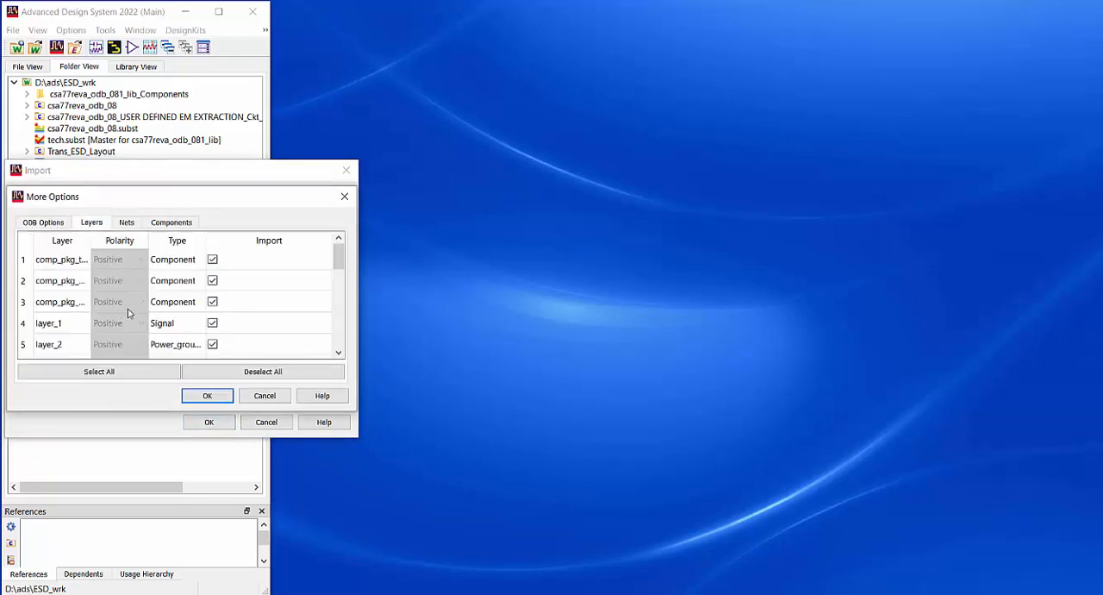
scroll(94, 299, "down", 3)
scroll(94, 300, "up", 2)
scroll(97, 300, "down", 4)
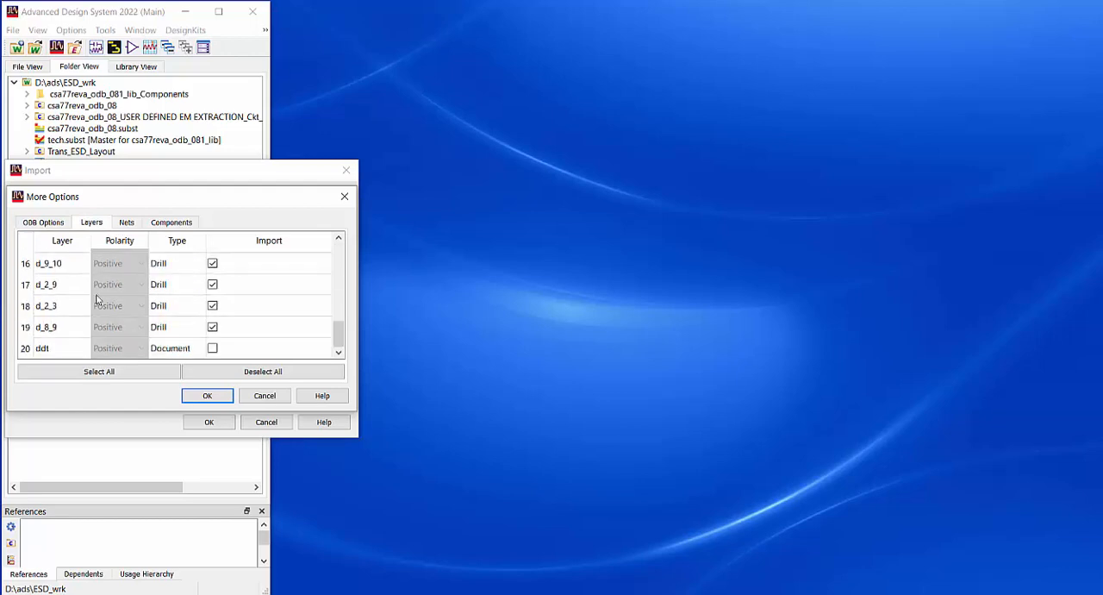
scroll(97, 300, "up", 5)
left_click(129, 223)
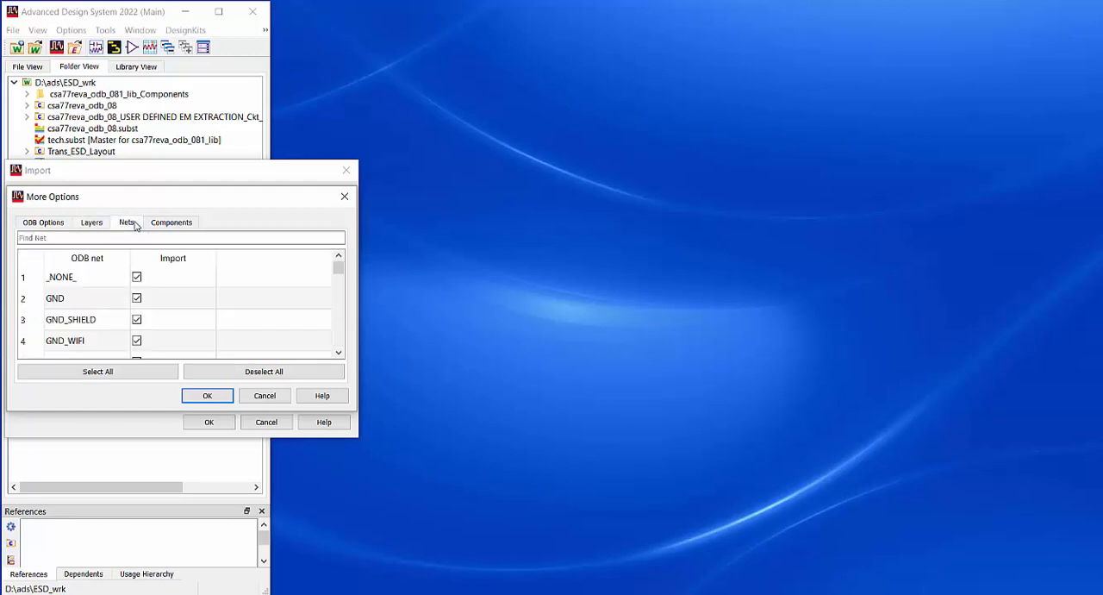
left_click(269, 395)
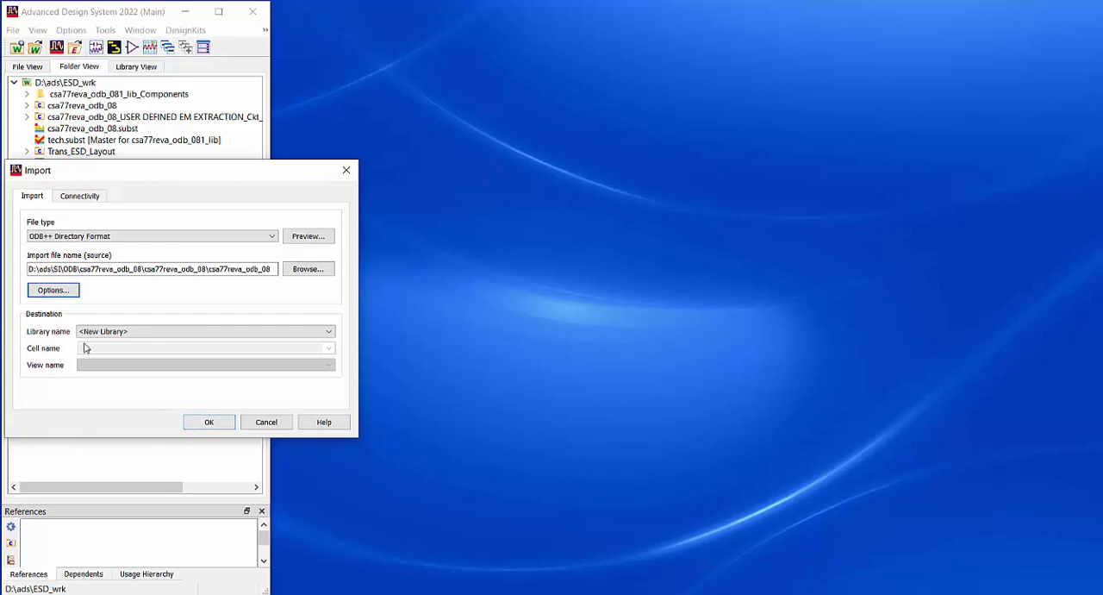
Run the ODB++ import into a new library, accepting the default layer stack materials, thicknesses and dielectric values
left_click(217, 422)
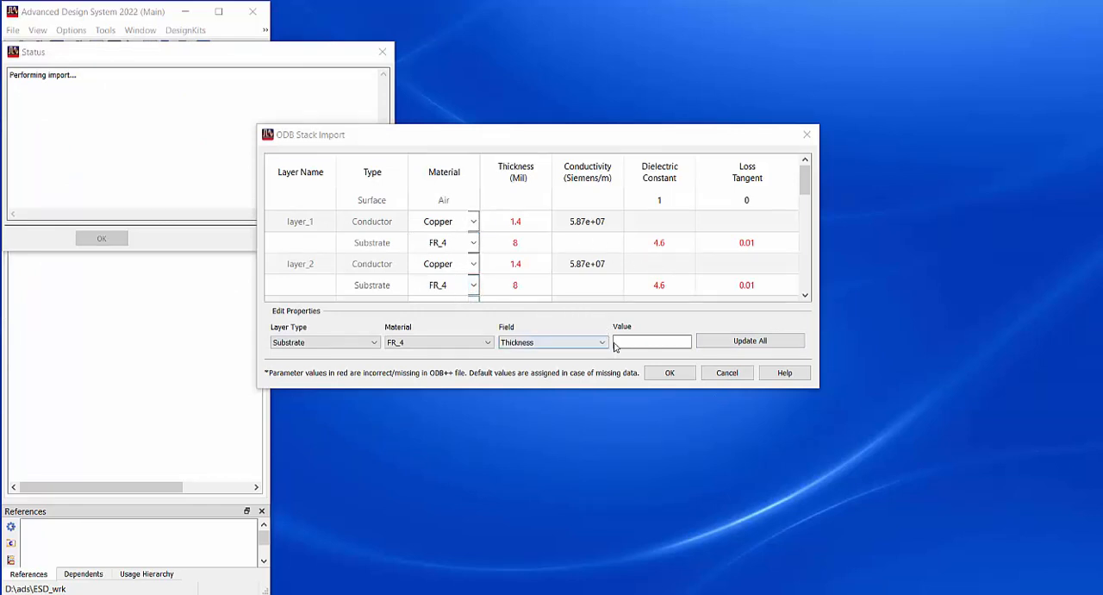
left_click(669, 374)
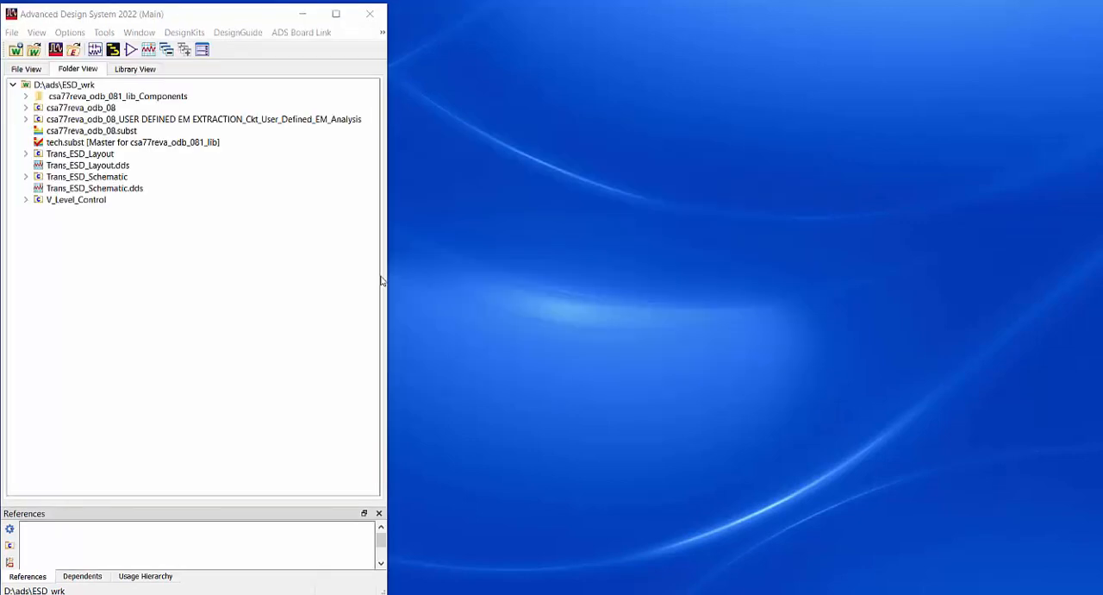
Examine the workspace's file folders and the component cells listed in the csa77reva_odb_081_lib library
left_click(37, 71)
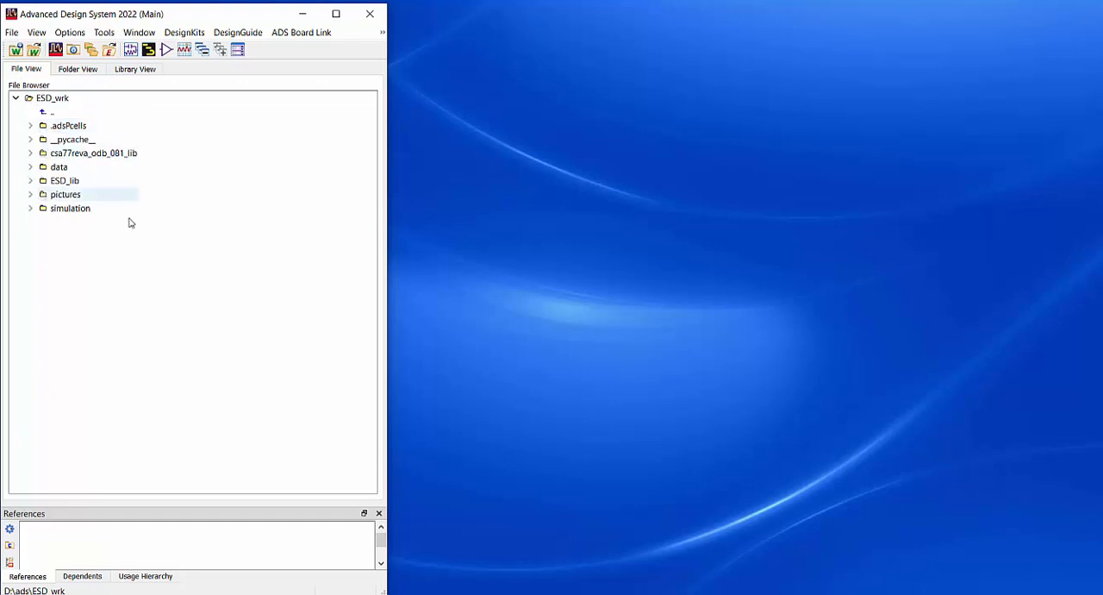
left_click(144, 70)
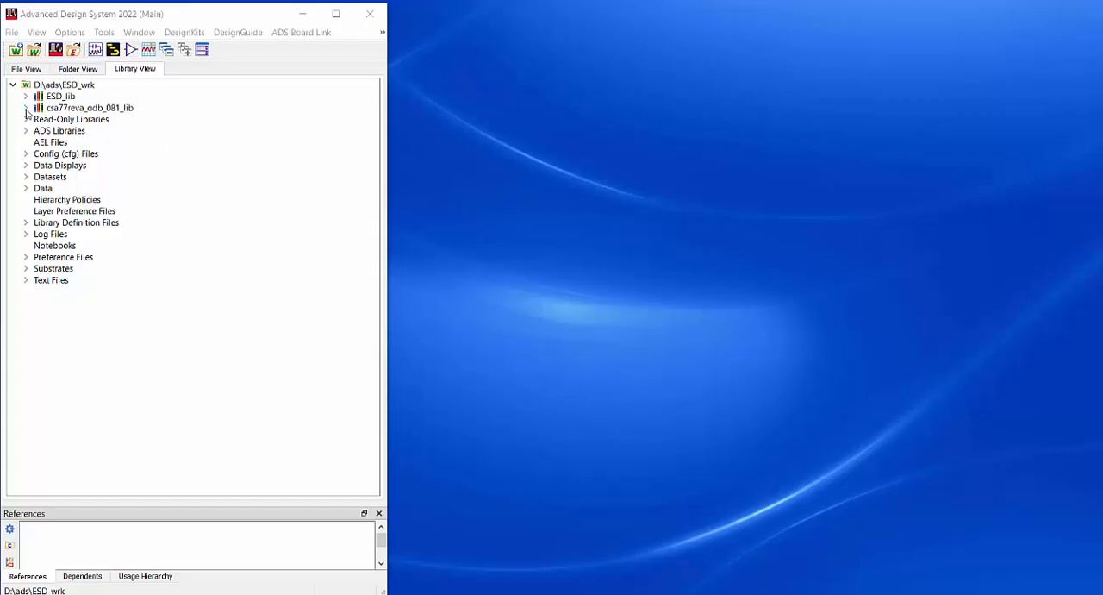
left_click(26, 108)
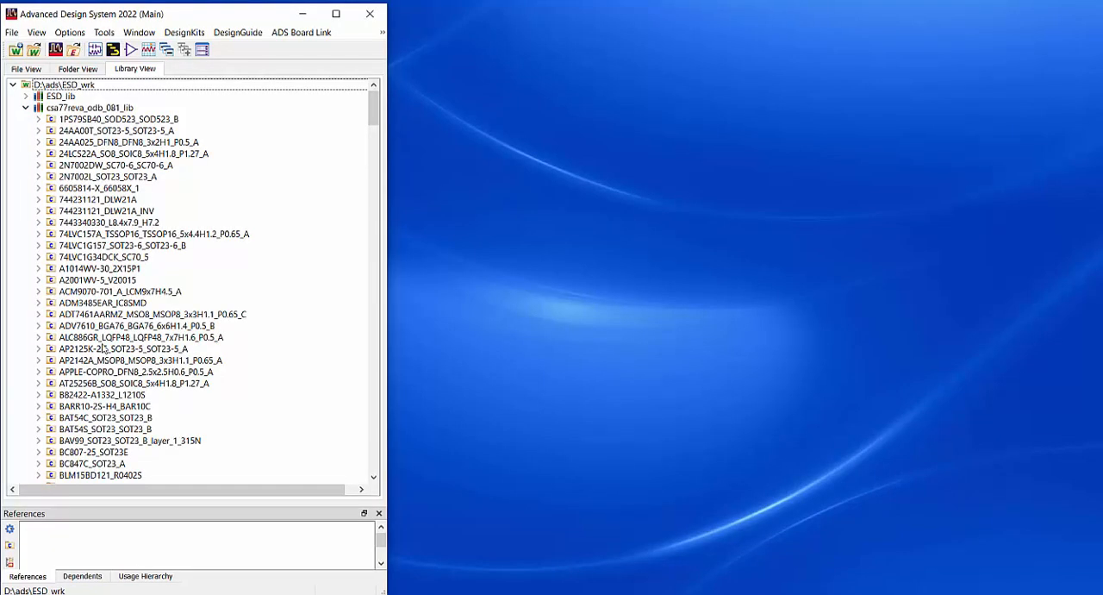
scroll(104, 347, "down", 14)
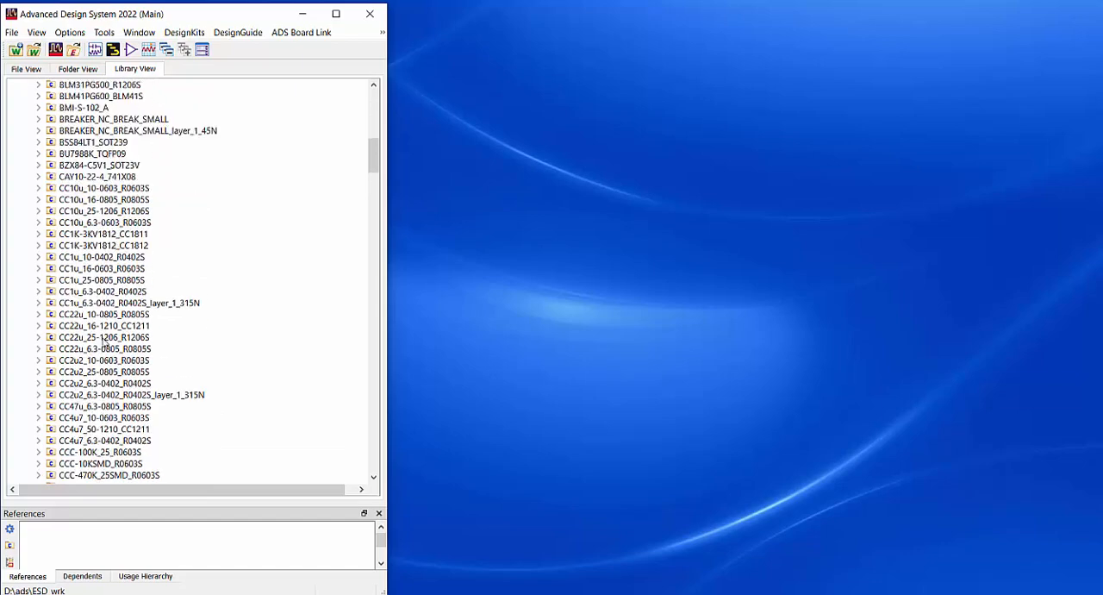
scroll(103, 342, "up", 14)
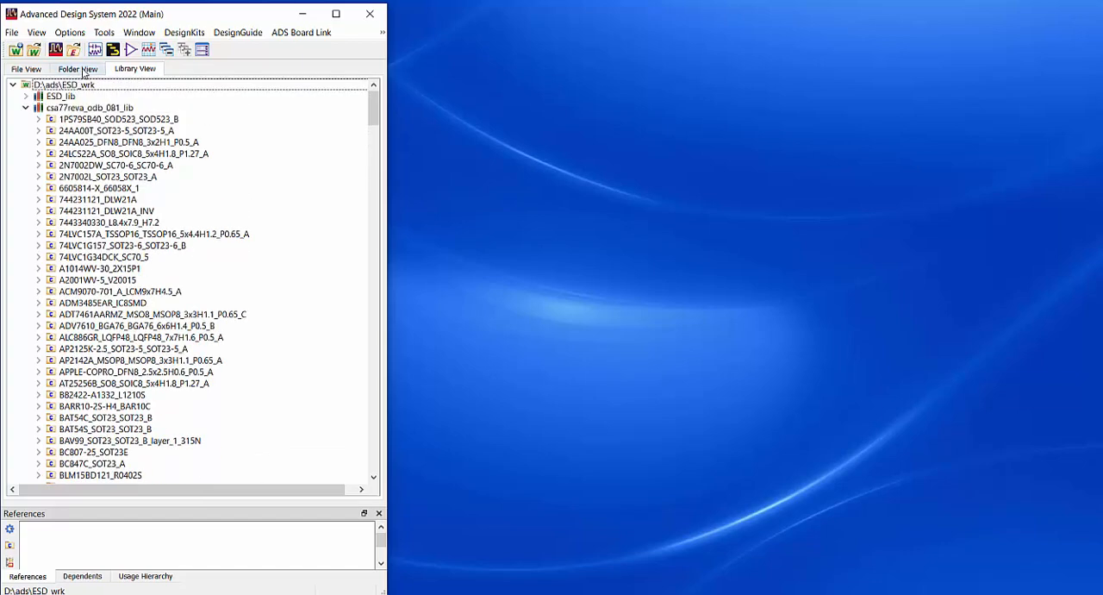
Inspect the csa77reva_odb_081_lib_Components folder and the layer_1_N layout of 24AA025_DFN8_DFN8_3x2H1_P0.5_A, and collapse the folder again
left_click(80, 69)
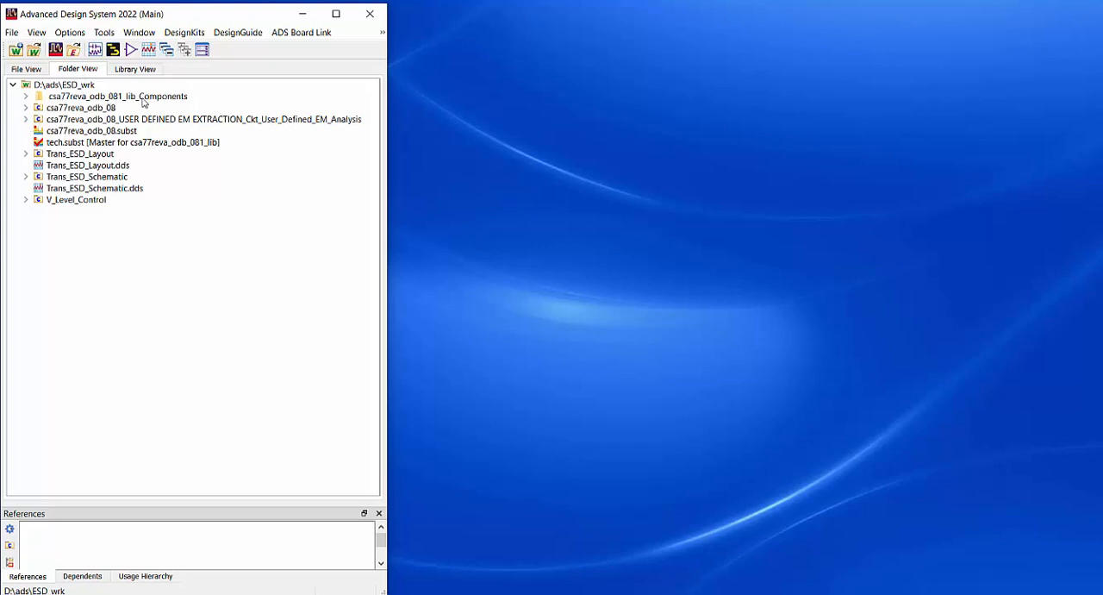
left_click(26, 96)
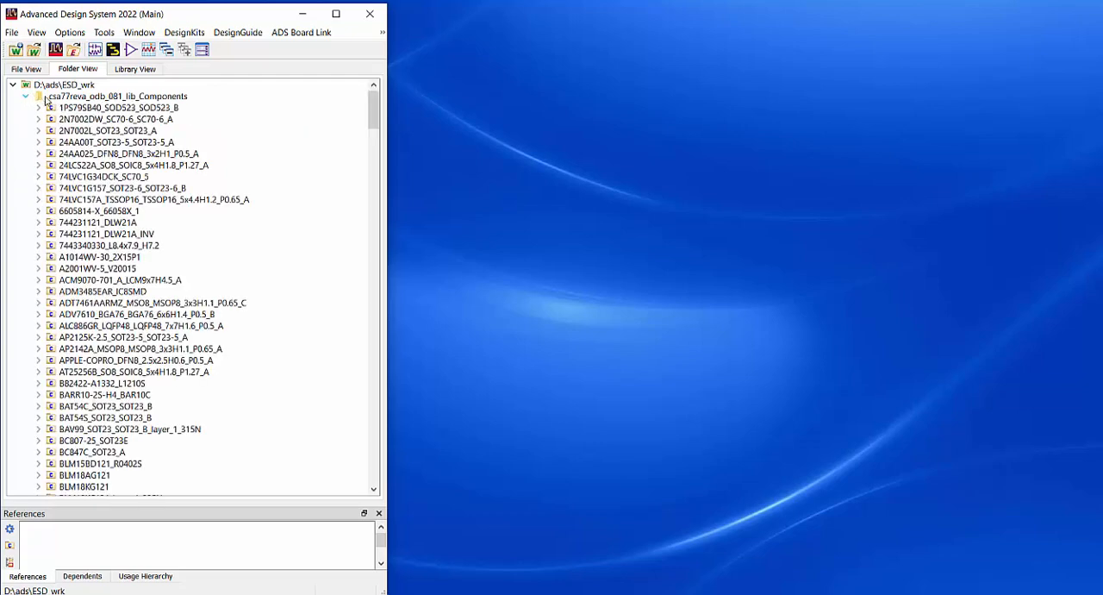
left_click(38, 154)
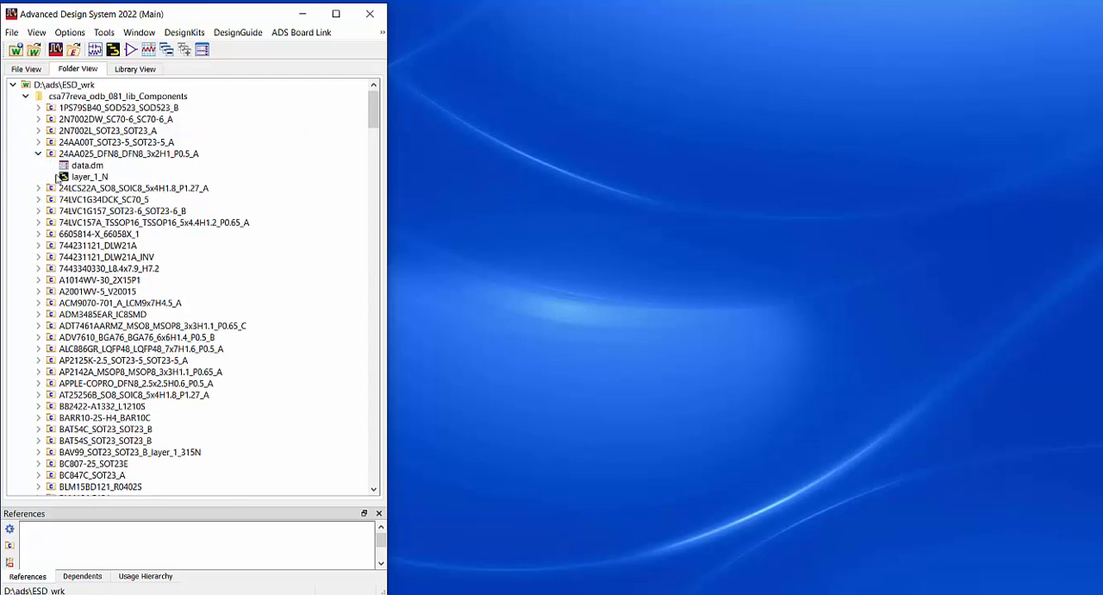
double_click(72, 178)
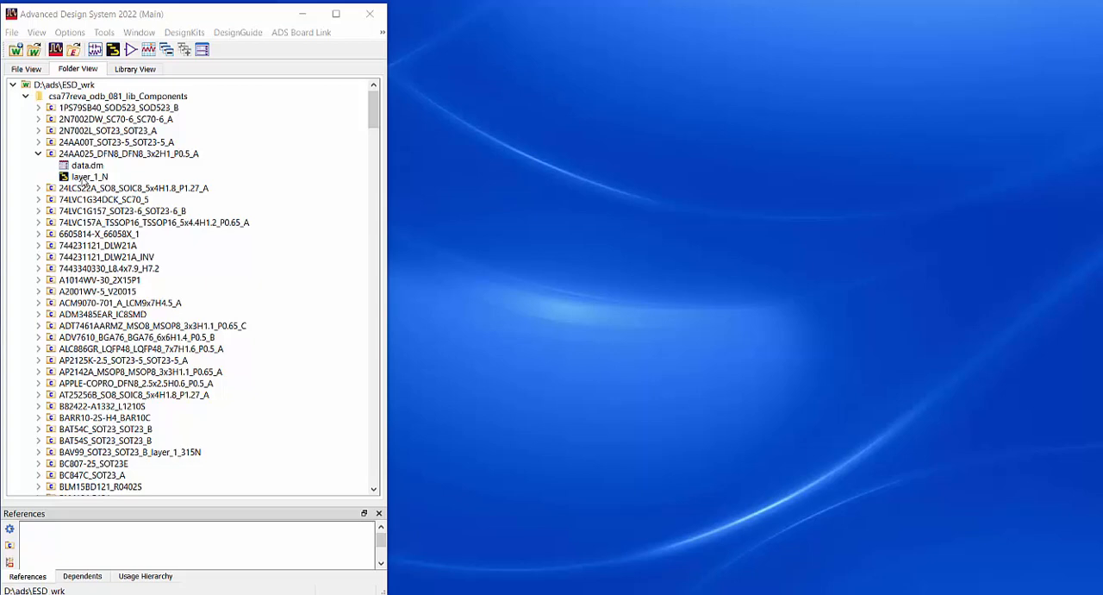
left_click(26, 96)
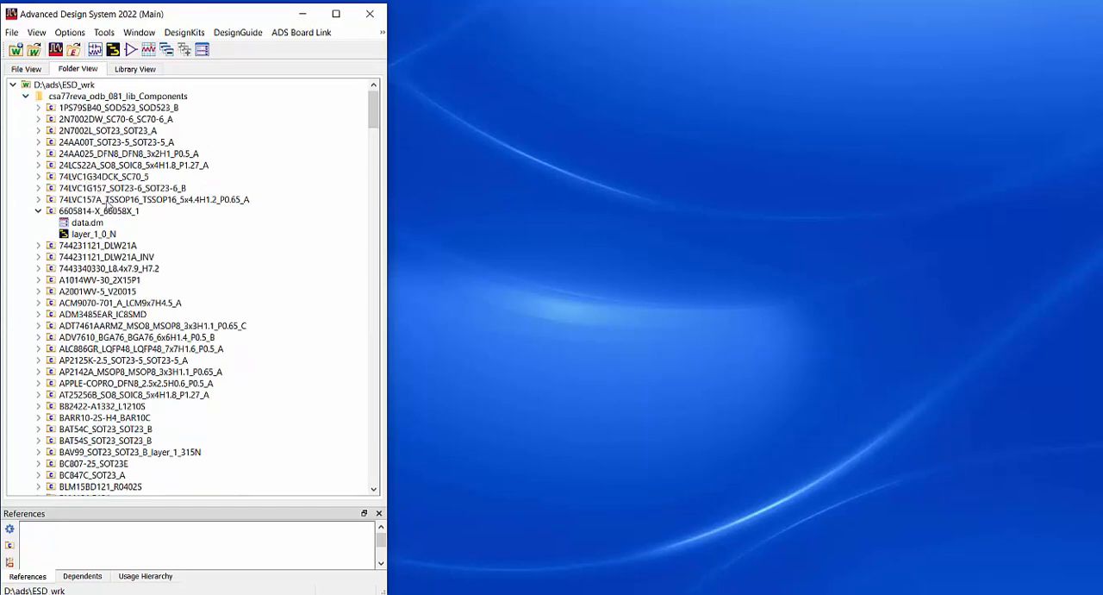
left_click(26, 97)
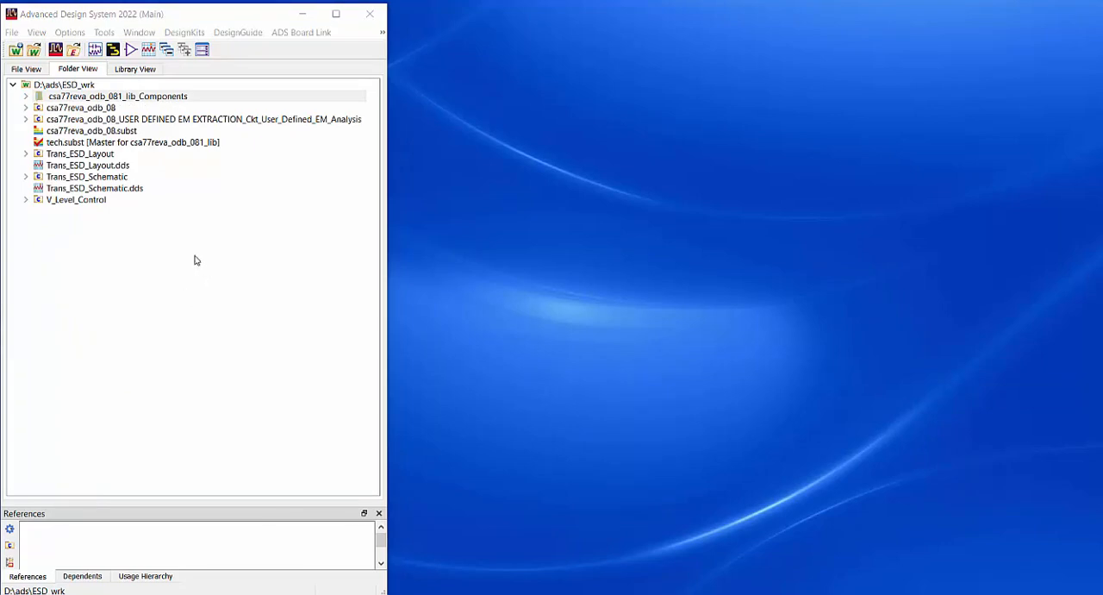
left_click(25, 96)
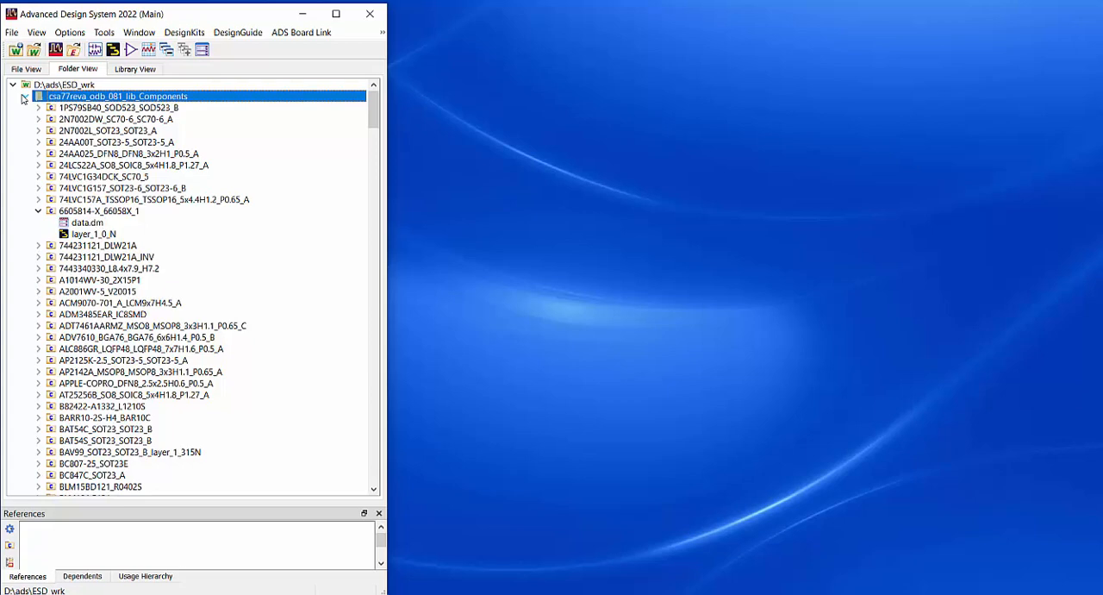
left_click(25, 97)
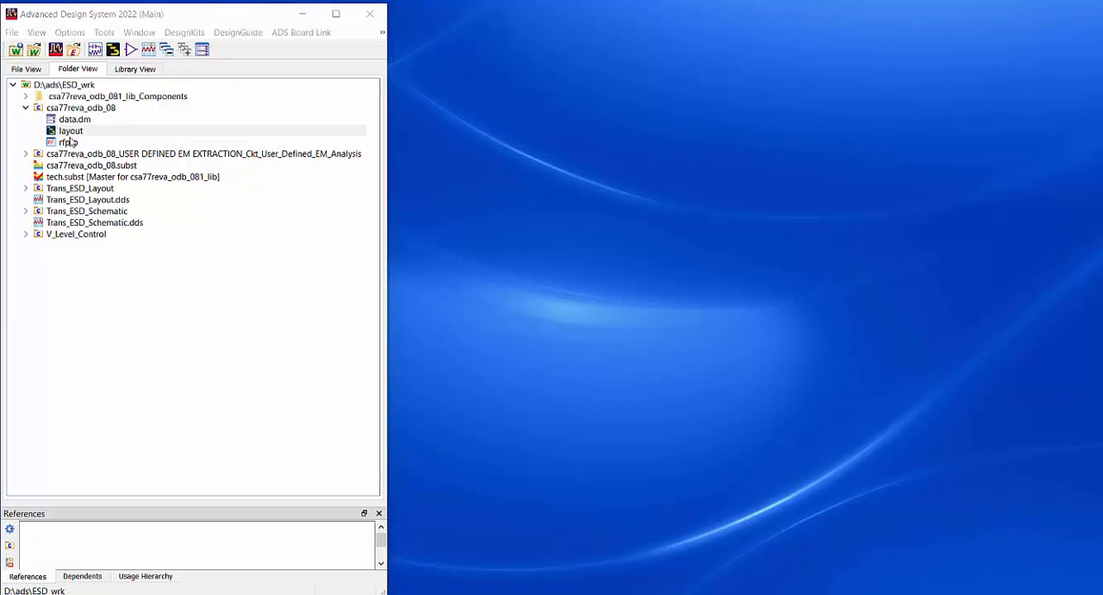
Open the csa77reva_odb_08 board layout and take a closer look at its traces and pads
double_click(65, 131)
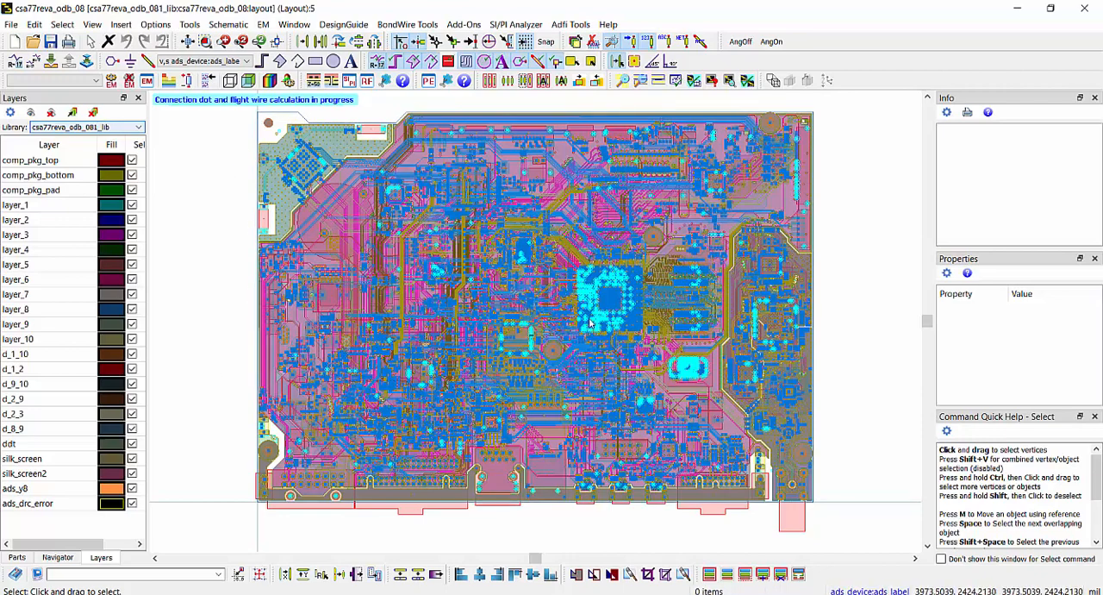
scroll(642, 306, "up", 5)
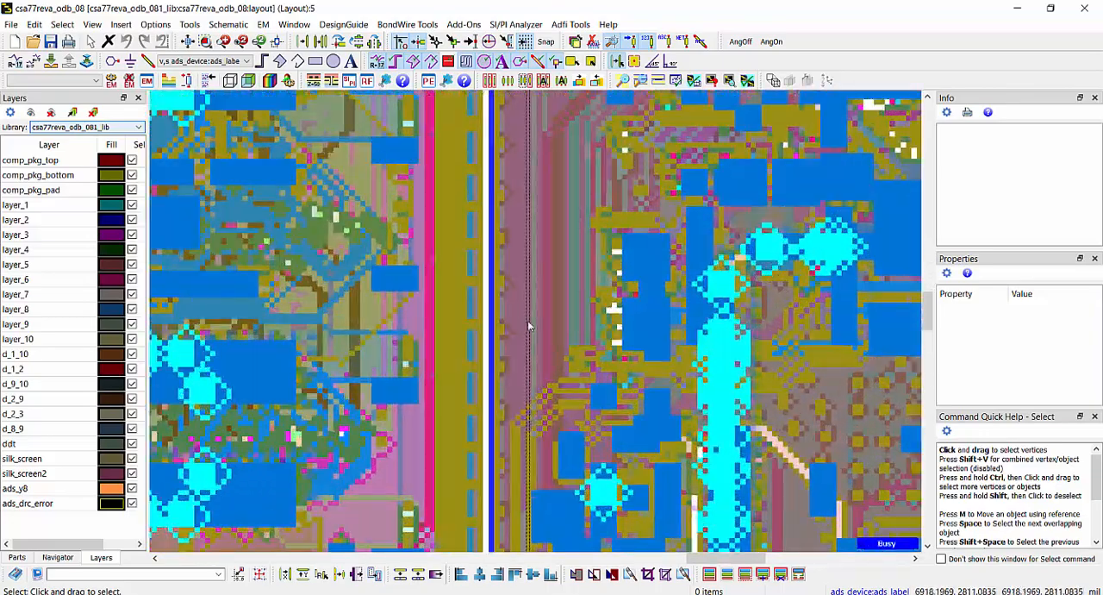
Inspect layer_1, layer_2 and layer_3 of the board one at a time, and return to showing all layers
scroll(716, 352, "down", 4)
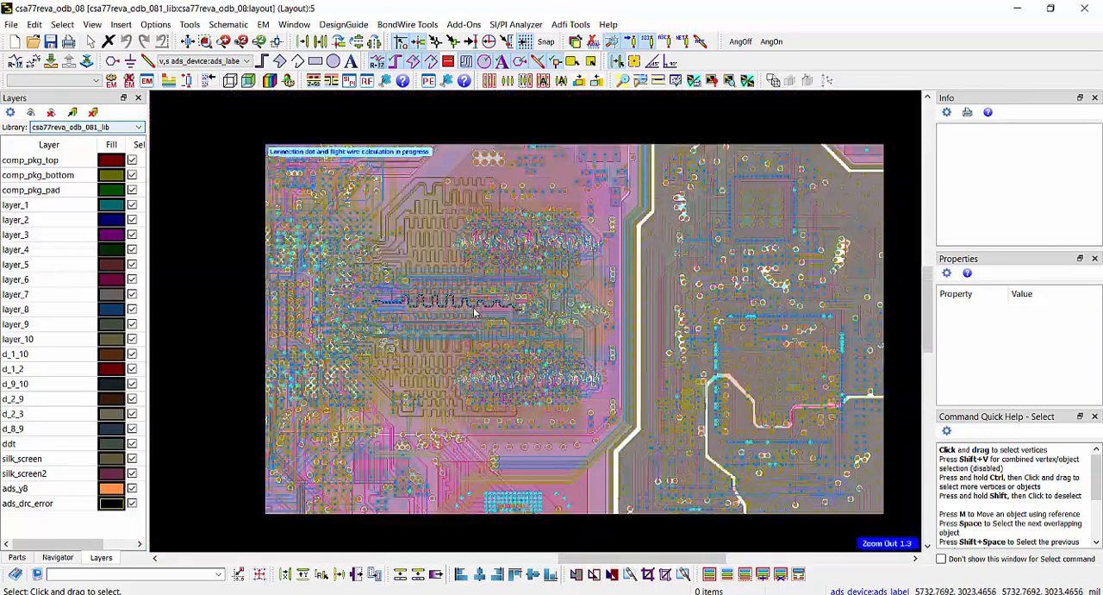
key("l")
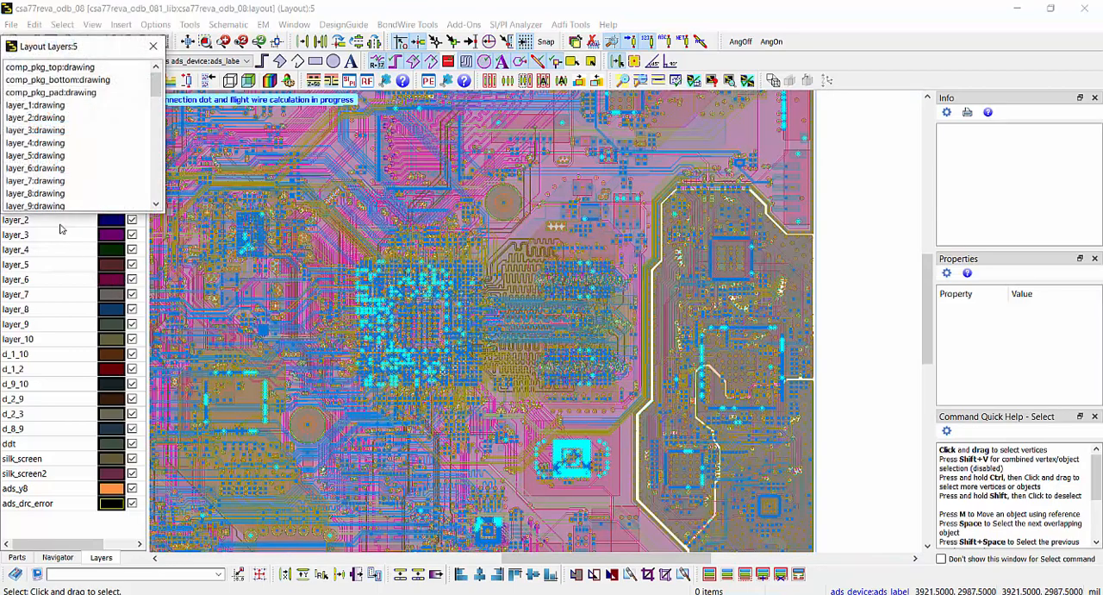
left_click(42, 107)
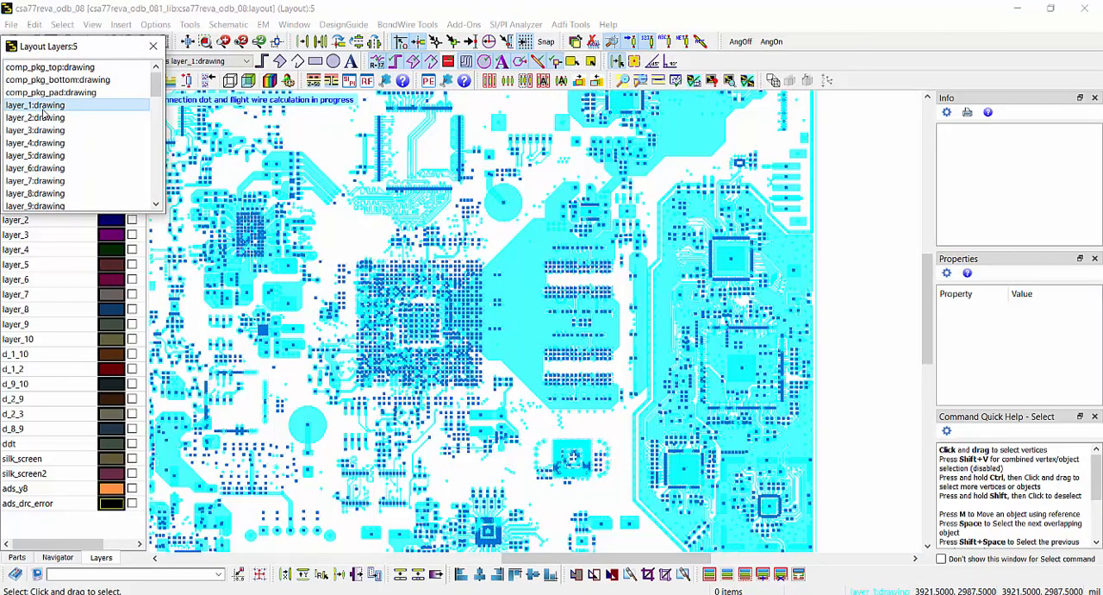
left_click(43, 116)
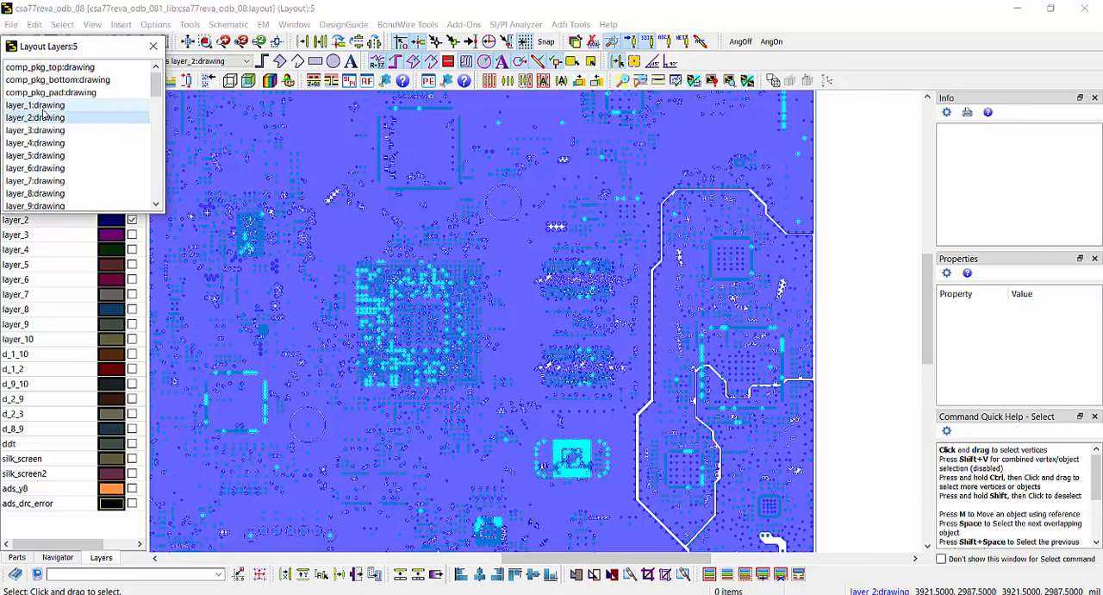
left_click(38, 130)
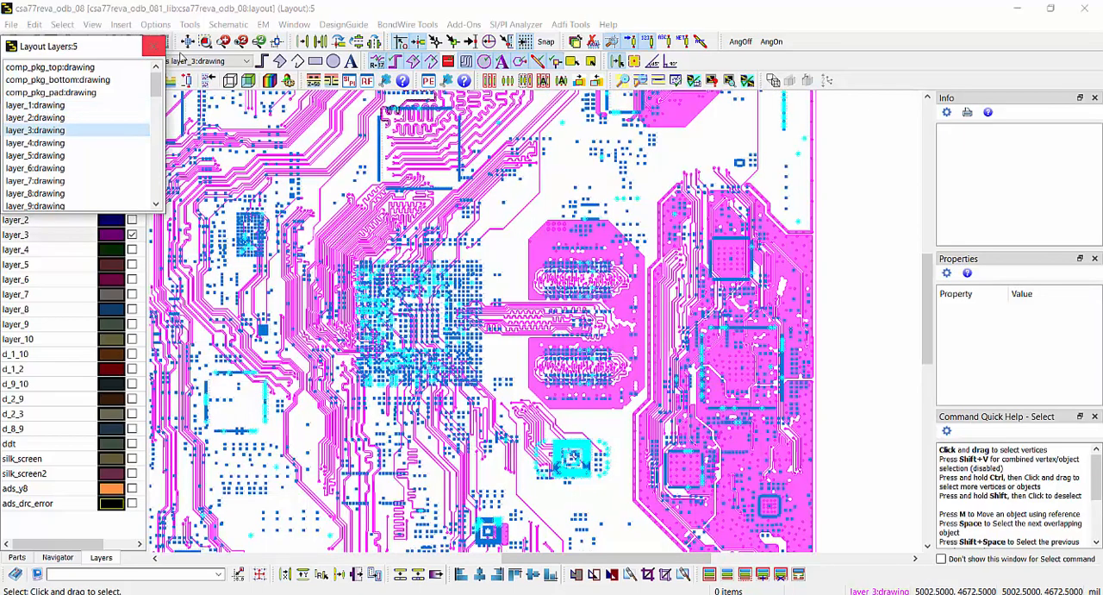
left_click(154, 46)
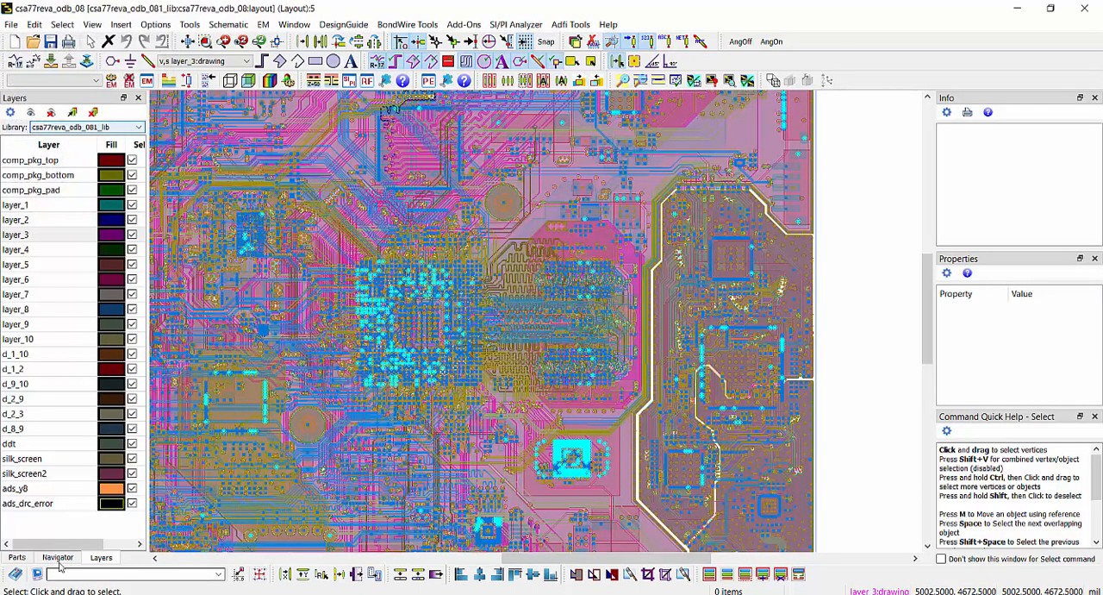
Bring up the board's net list, view the whole board and open the layout in RFPro for RF analysis
left_click(58, 558)
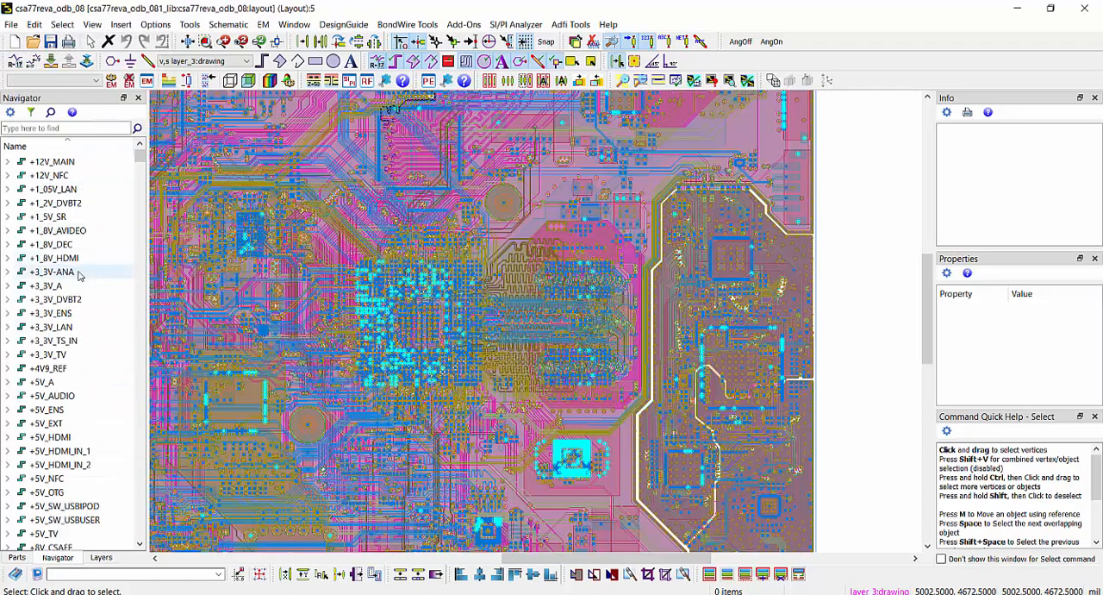
scroll(427, 291, "down", 4)
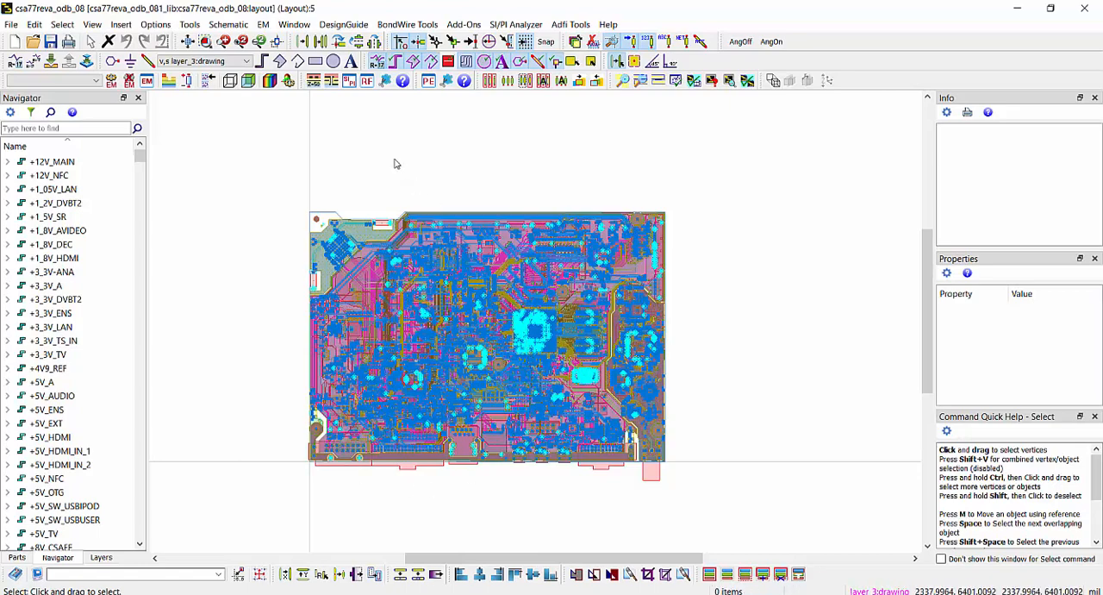
left_click(367, 82)
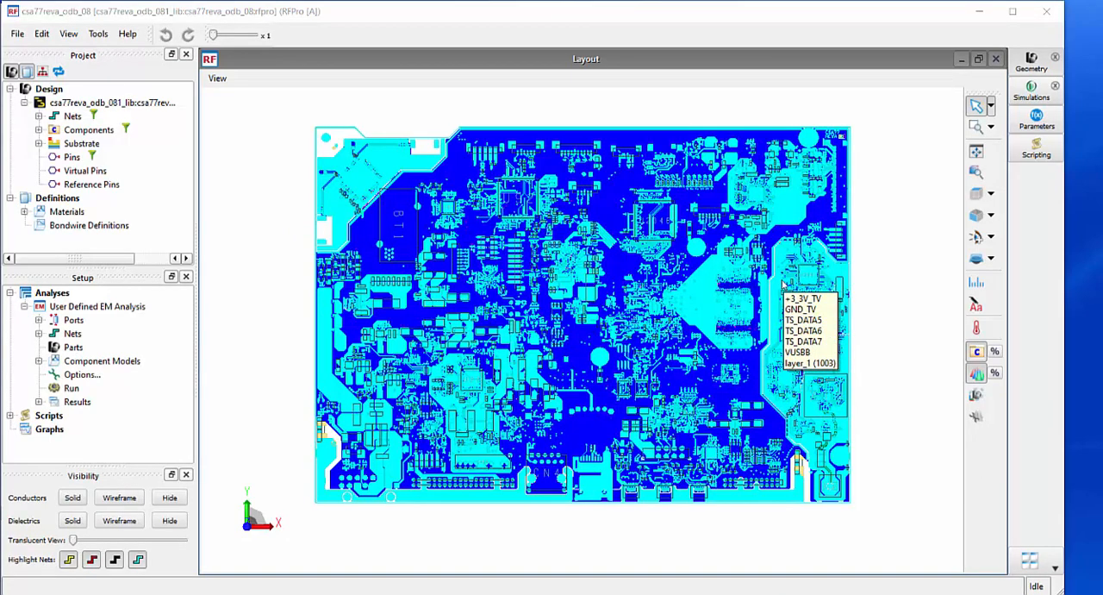
Examine the board from the Bottom (+Z) and Front/Right/Top views, rotate it in 3D, and return to the Top (-Z) view
left_click(992, 196)
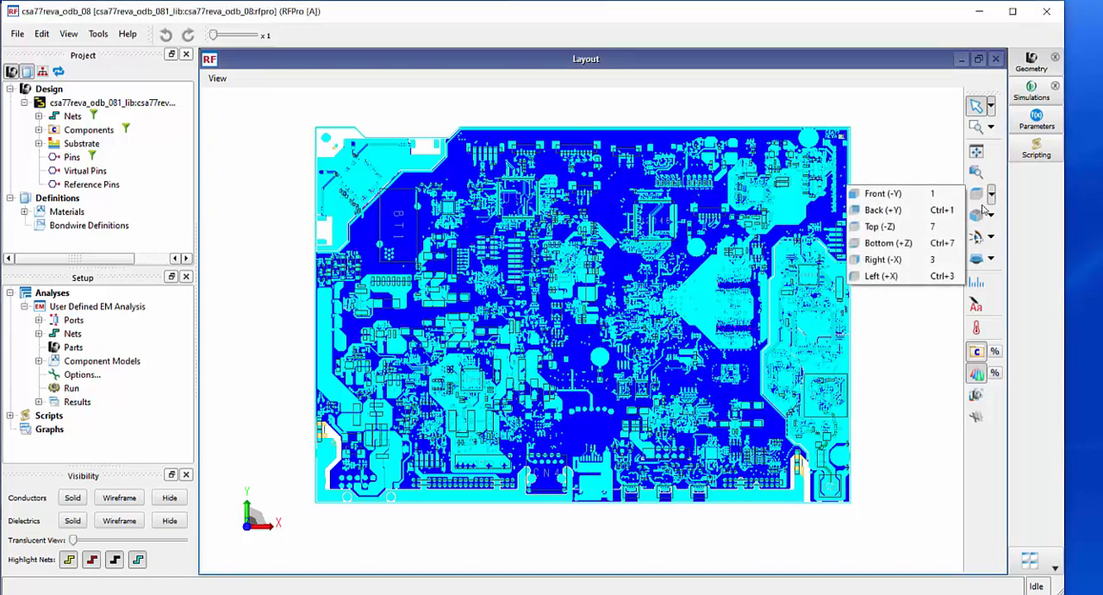
left_click(925, 244)
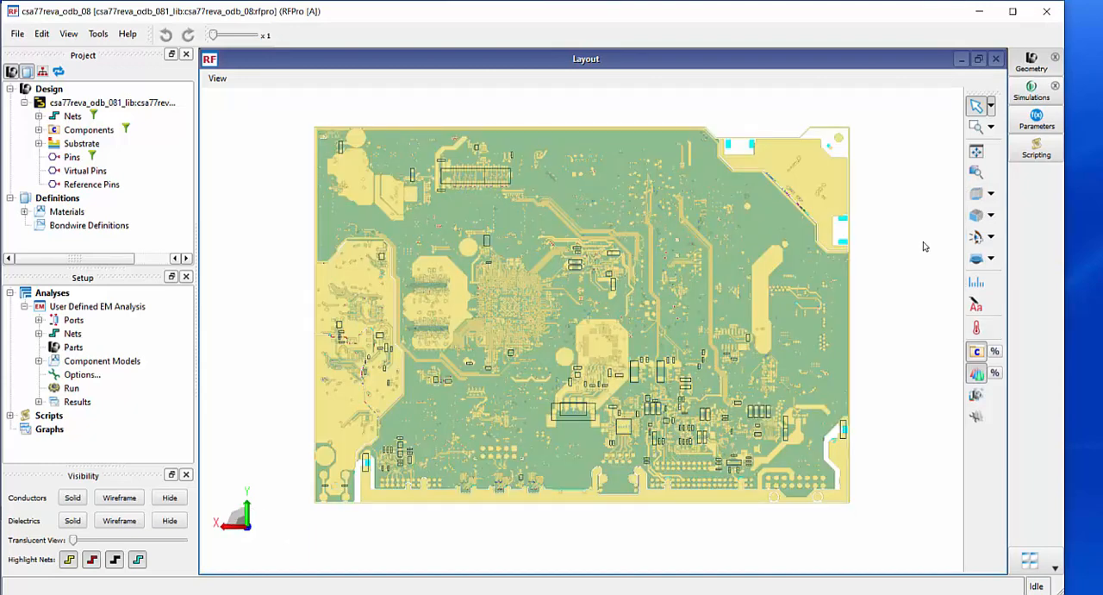
left_click(991, 216)
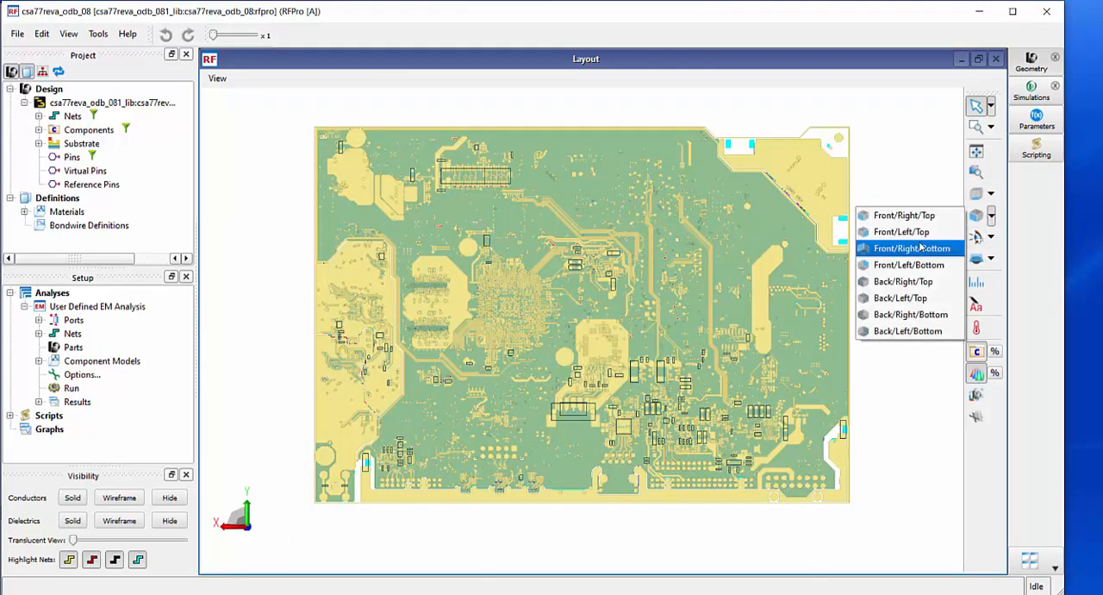
left_click(905, 216)
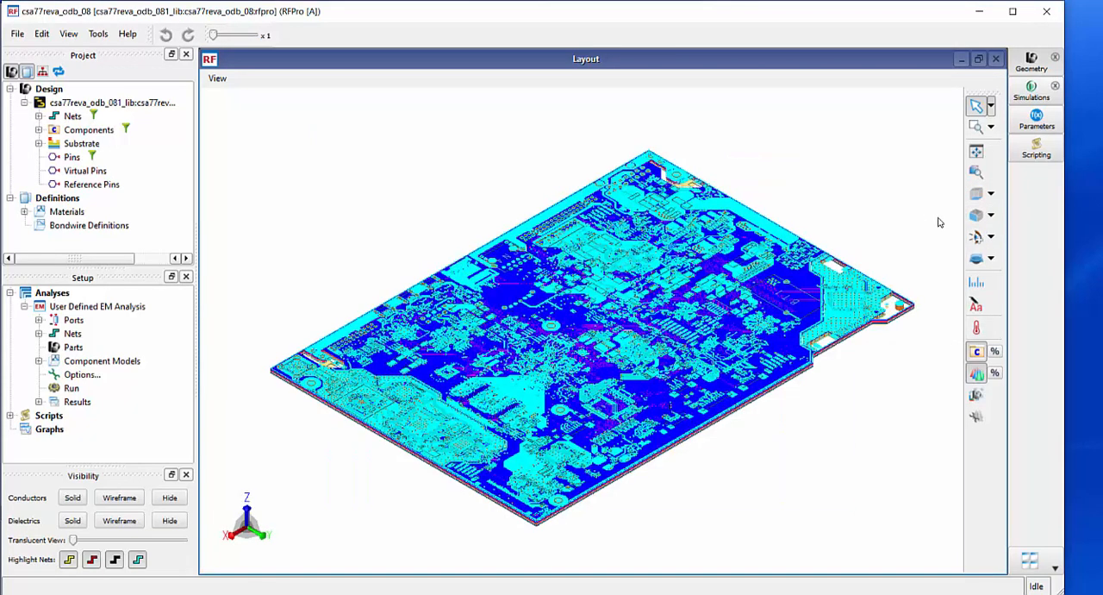
left_click_drag(659, 472, 575, 504)
left_click(992, 194)
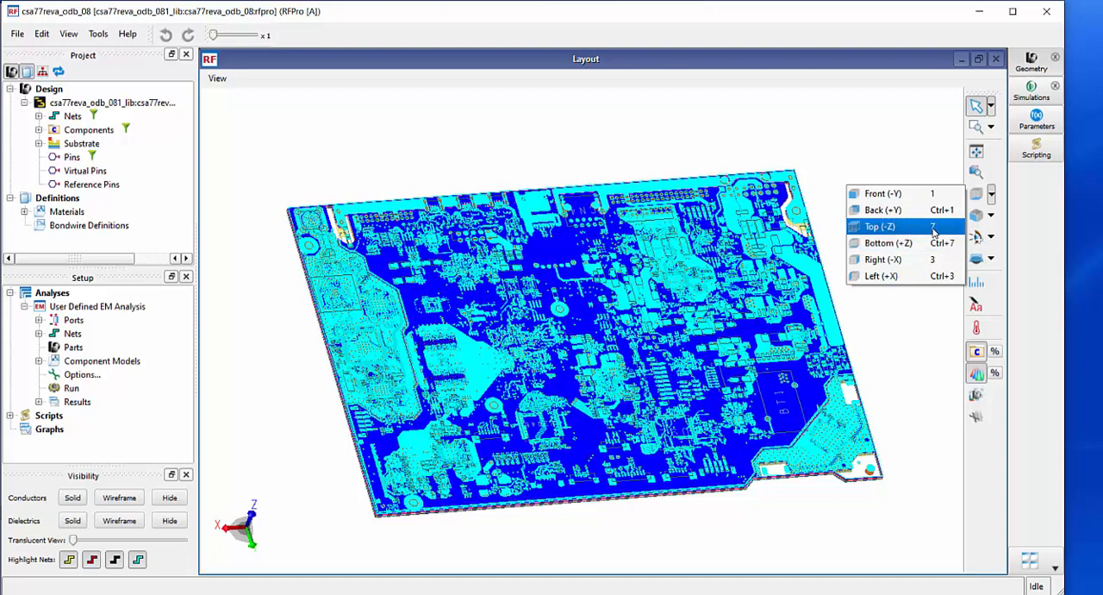
left_click(888, 226)
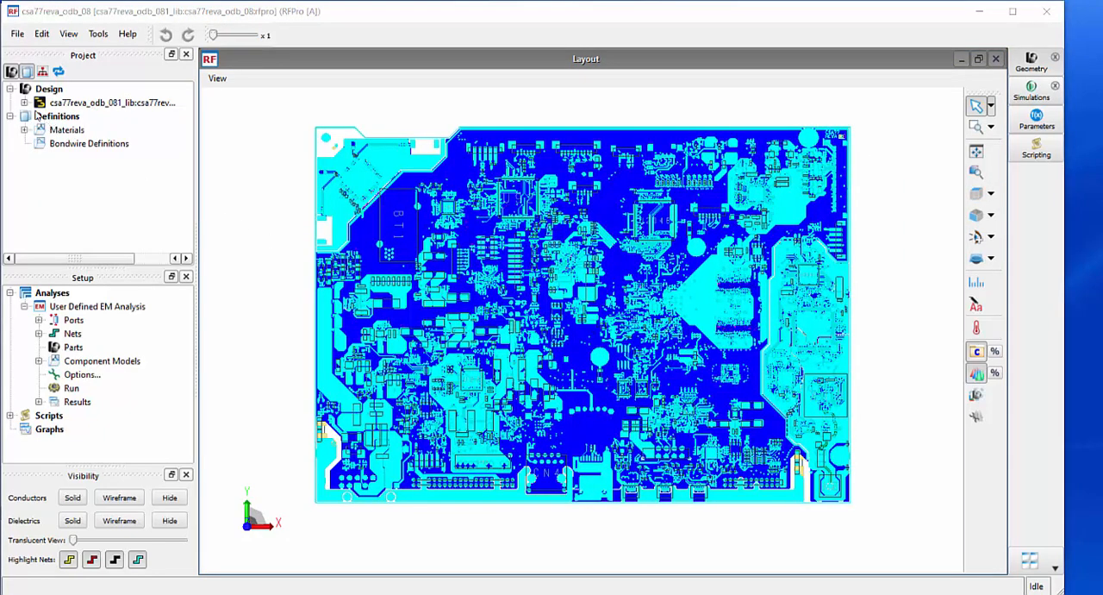
Expand the imported design and look through its ground, power and signal nets
left_click(24, 103)
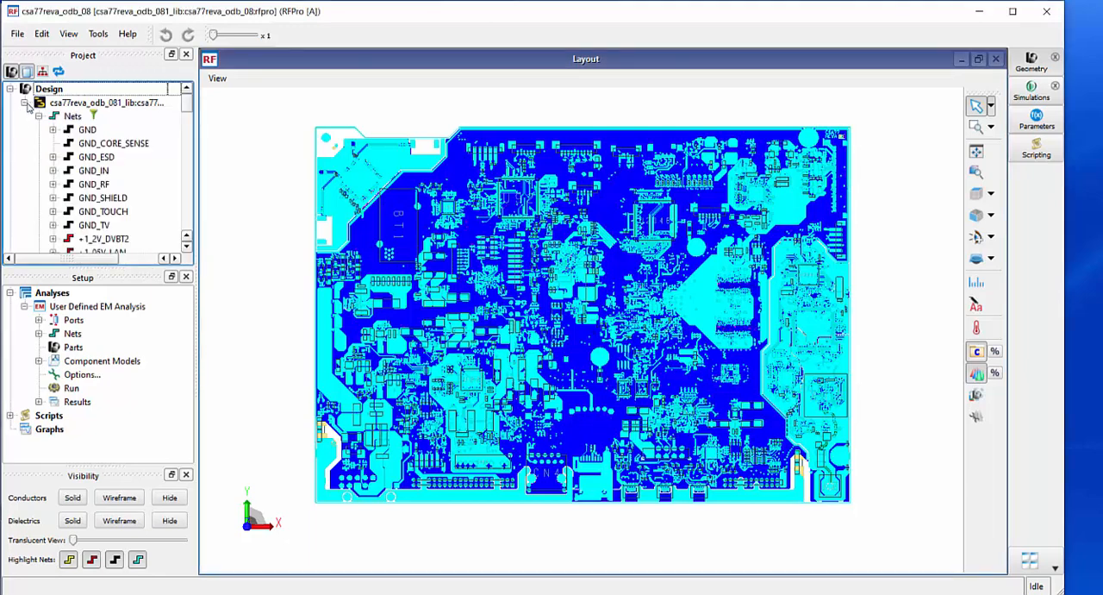
left_click(38, 116)
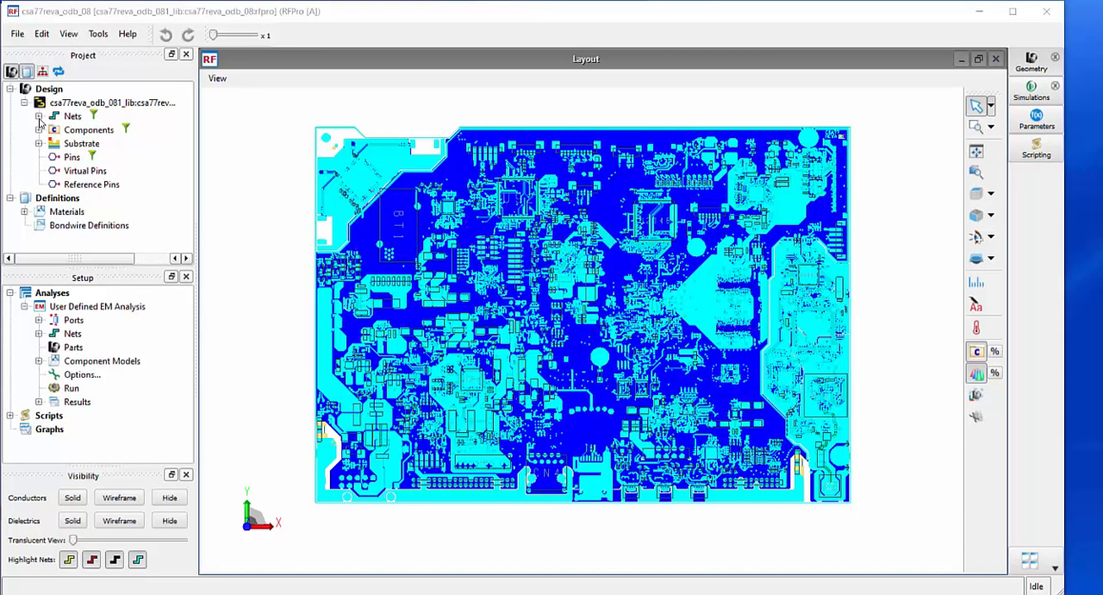
left_click(38, 116)
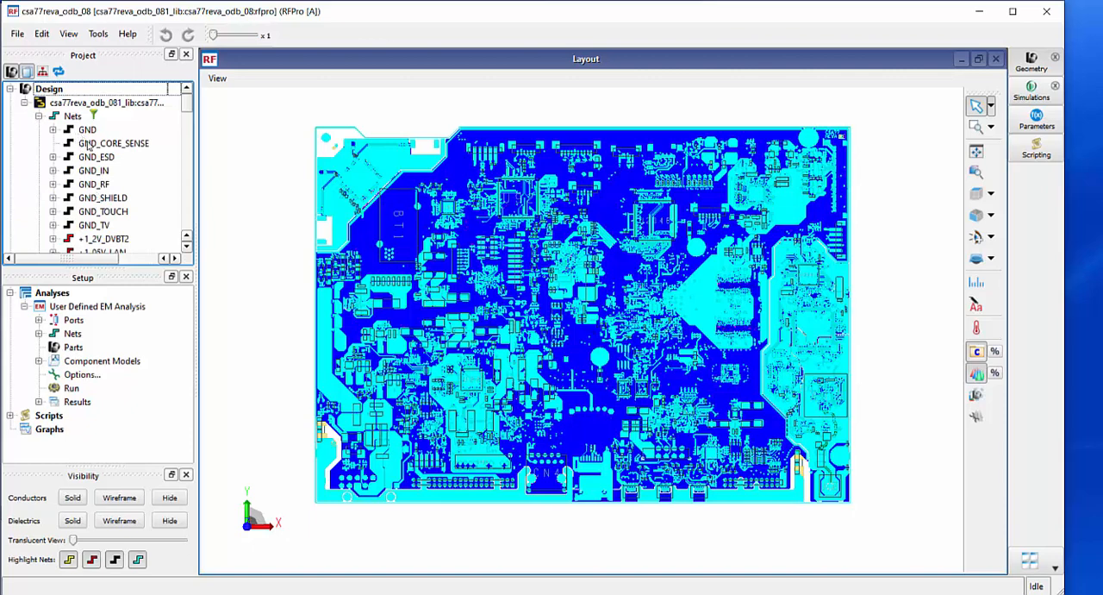
scroll(79, 143, "down", 3)
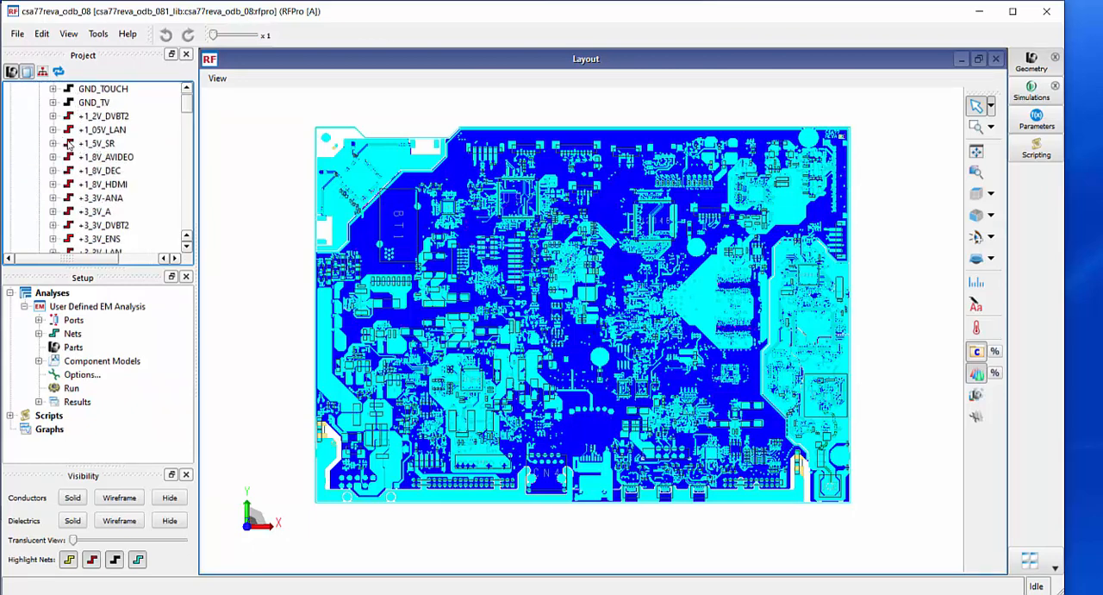
scroll(76, 151, "down", 15)
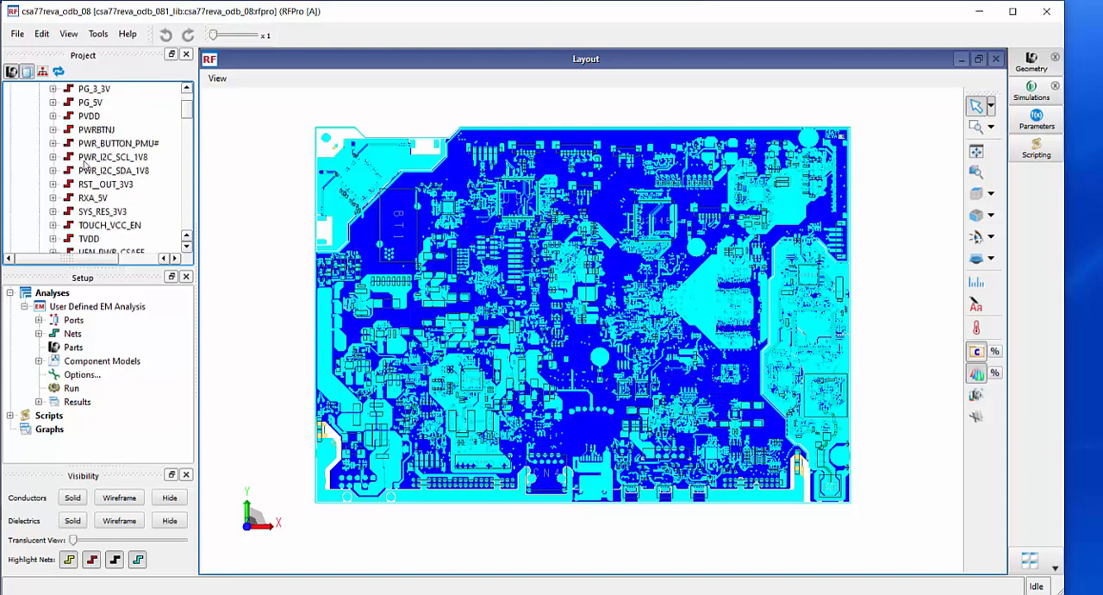
scroll(84, 161, "down", 10)
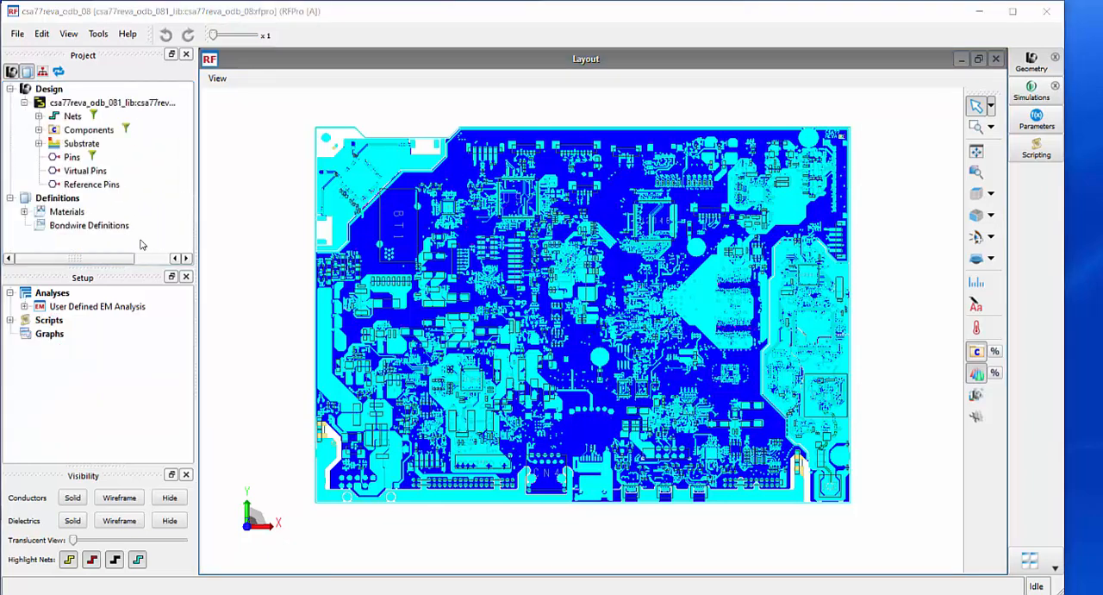
Look at the full and user-defined EM extraction options available for the Analyses group
right_click(49, 297)
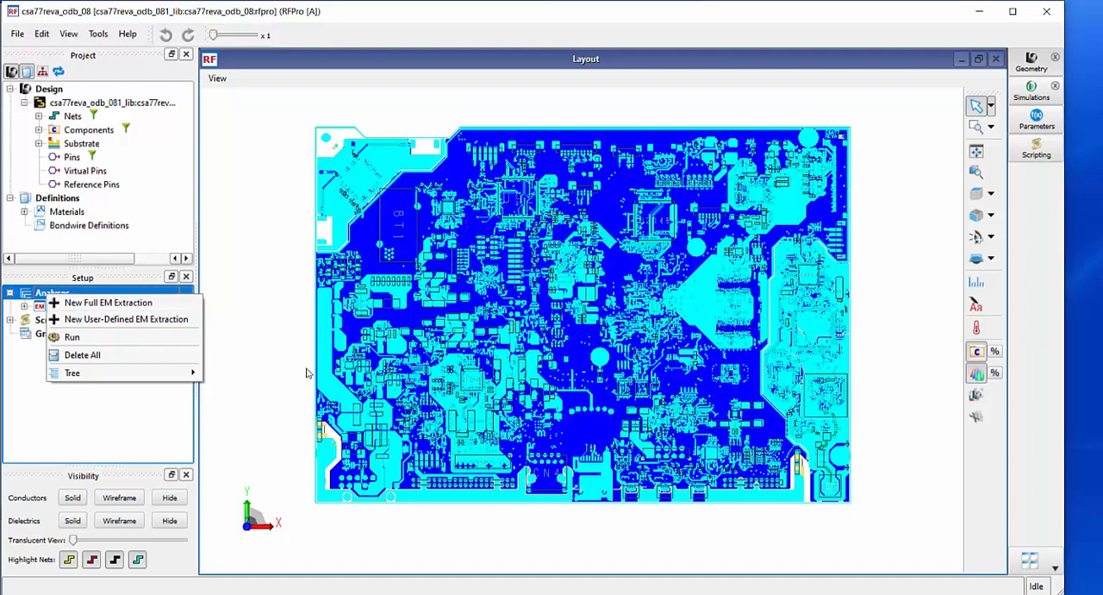
left_click(120, 321)
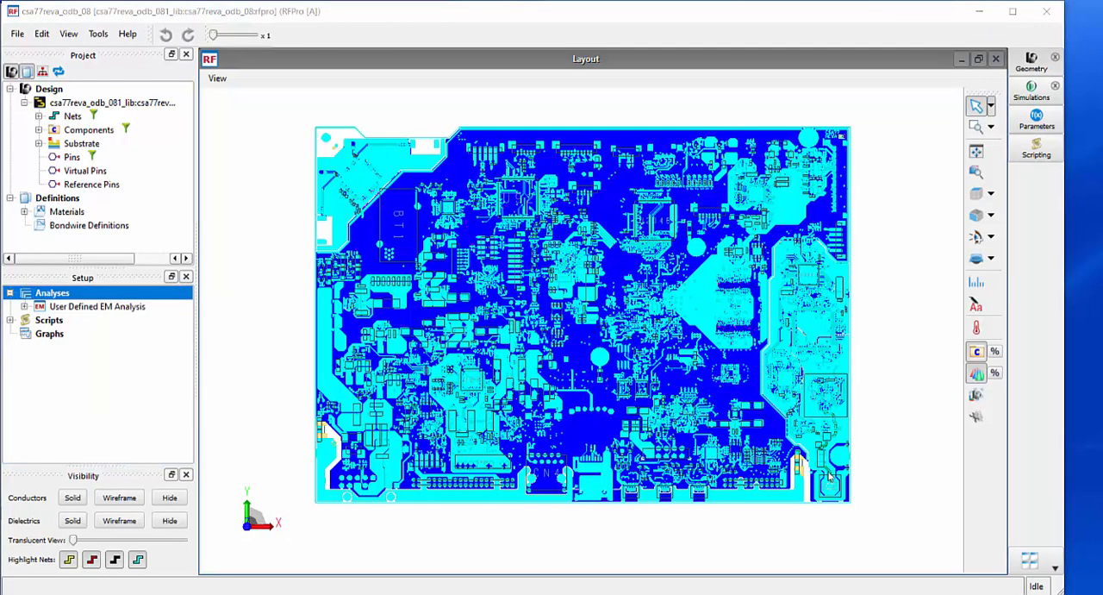
Inspect the RF trace from connector J2 at the board's lower corner through the nearby series component and diode
mouse_move(834, 476)
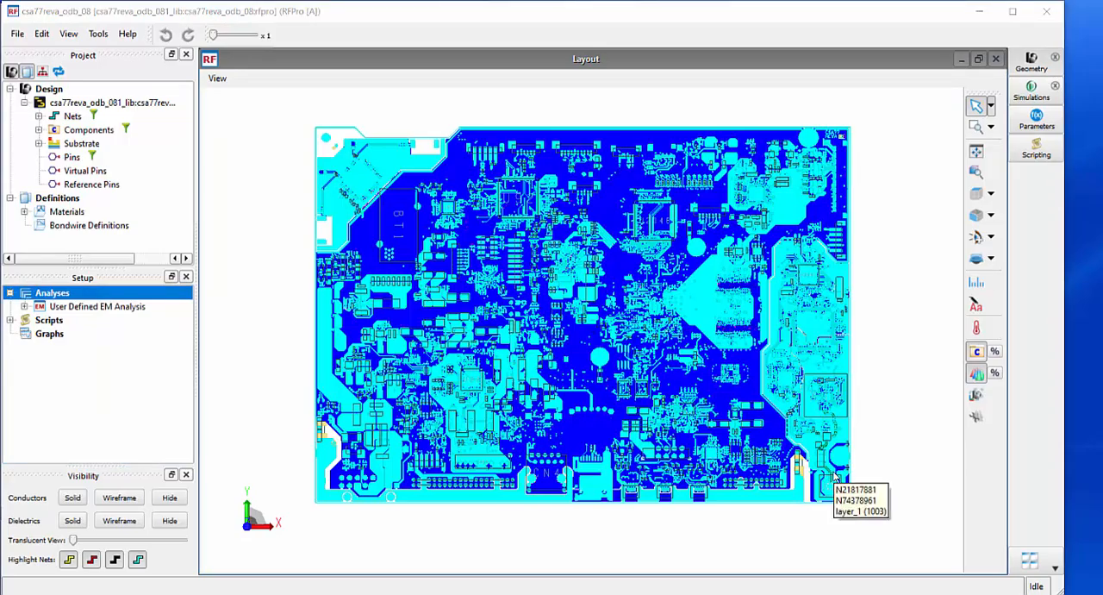
scroll(834, 476, "up", 6)
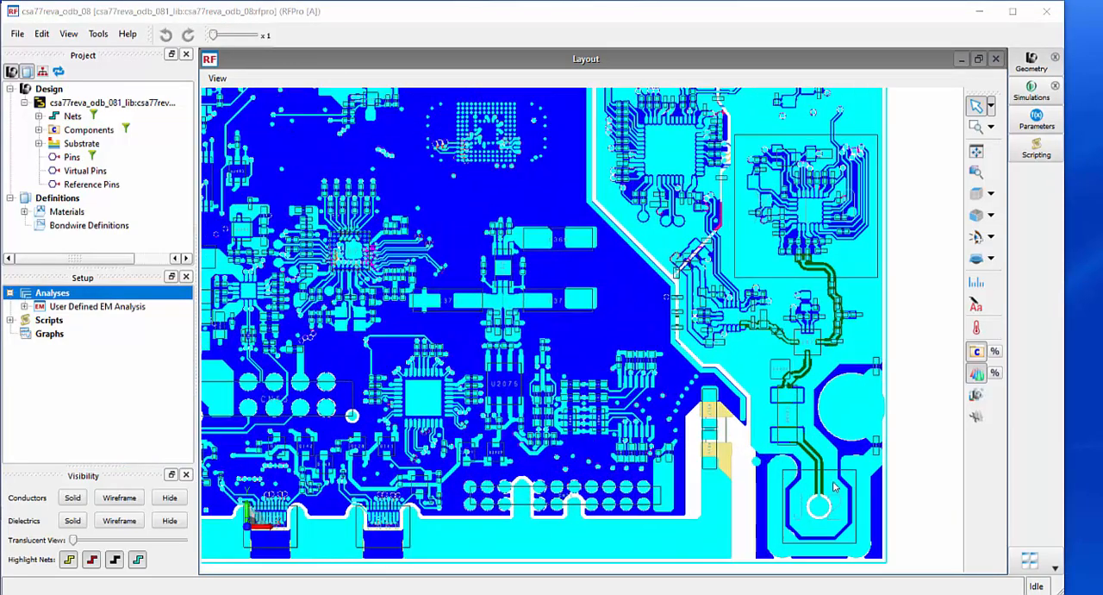
scroll(834, 487, "up", 3)
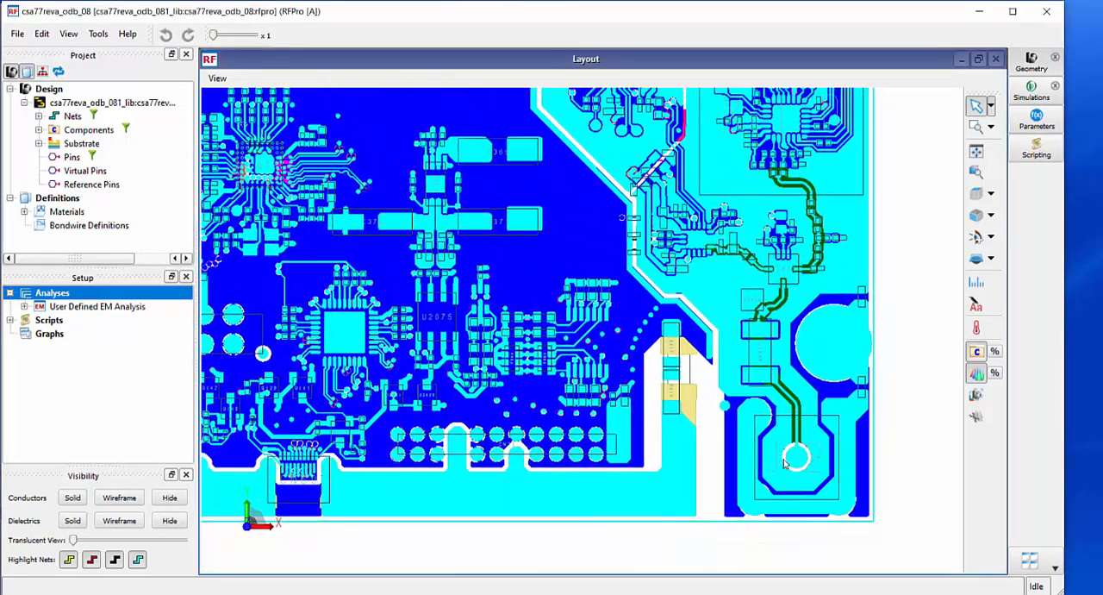
mouse_move(786, 468)
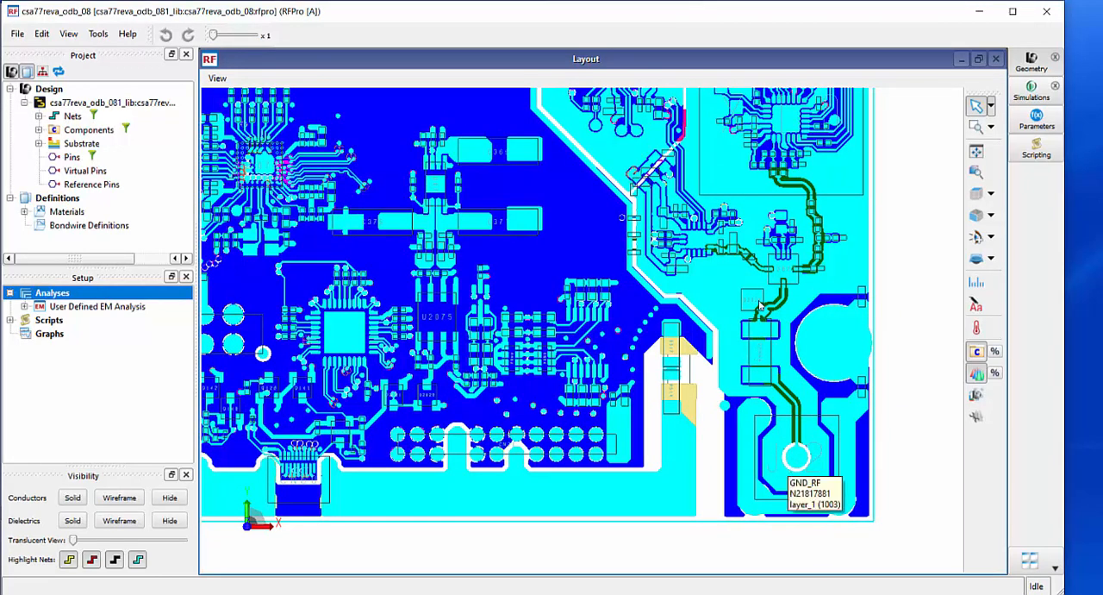
scroll(791, 281, "up", 3)
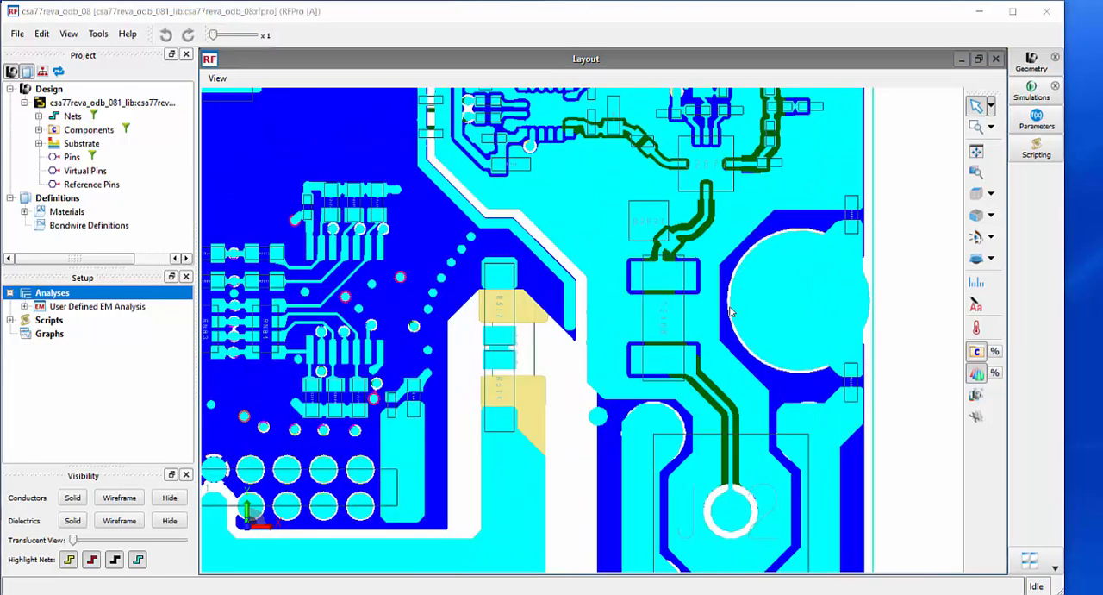
mouse_move(730, 311)
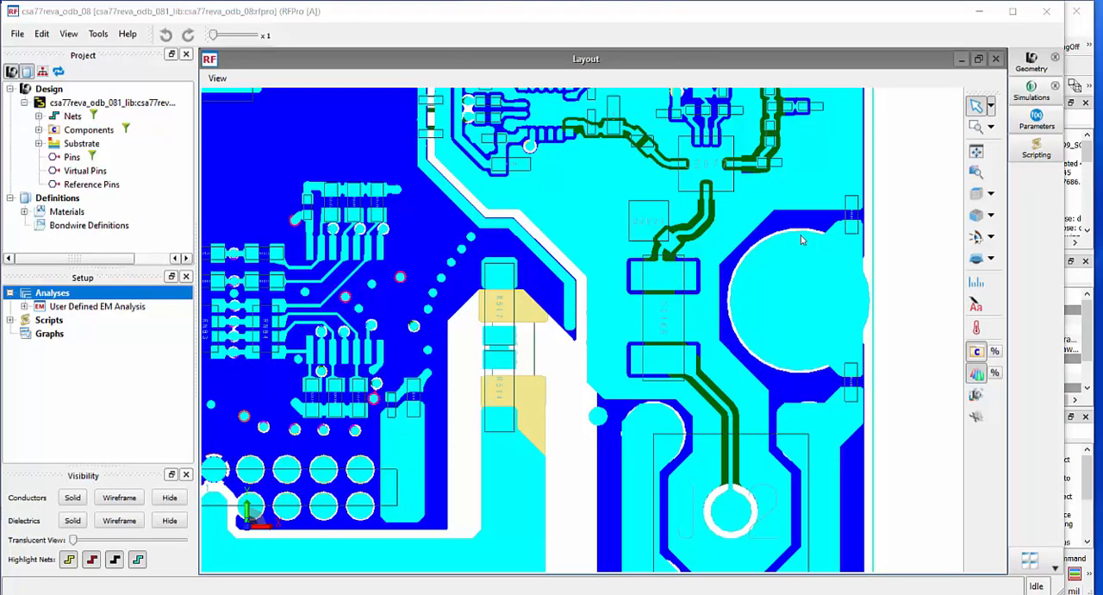
Switch back to the ADS board layout, search its Navigator for component D2024, and select and inspect it on the board
left_click(981, 11)
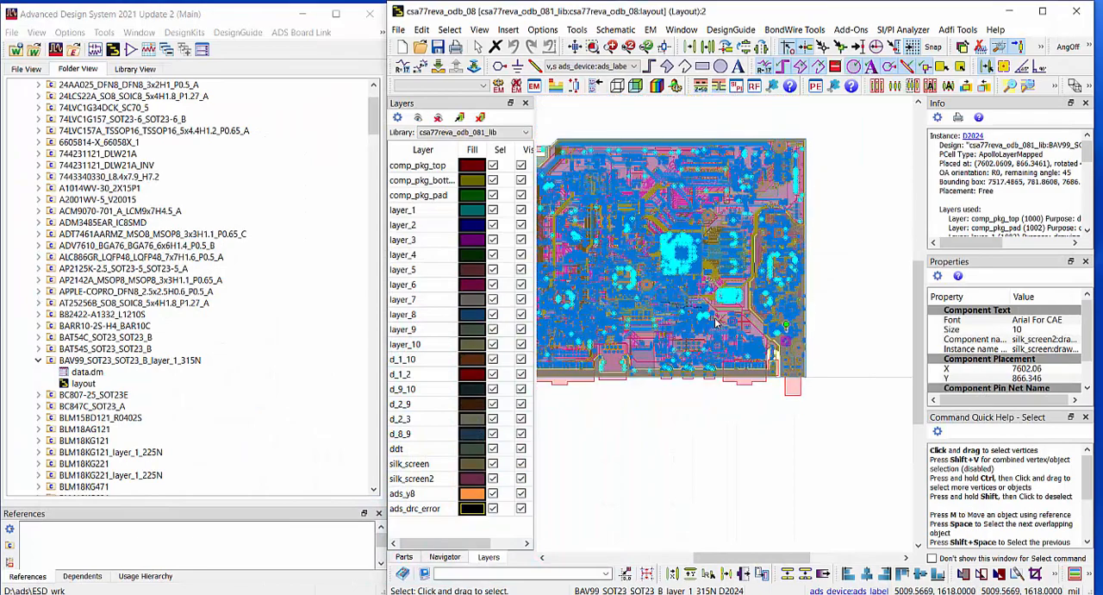
scroll(724, 328, "down", 4)
scroll(690, 328, "up", 4)
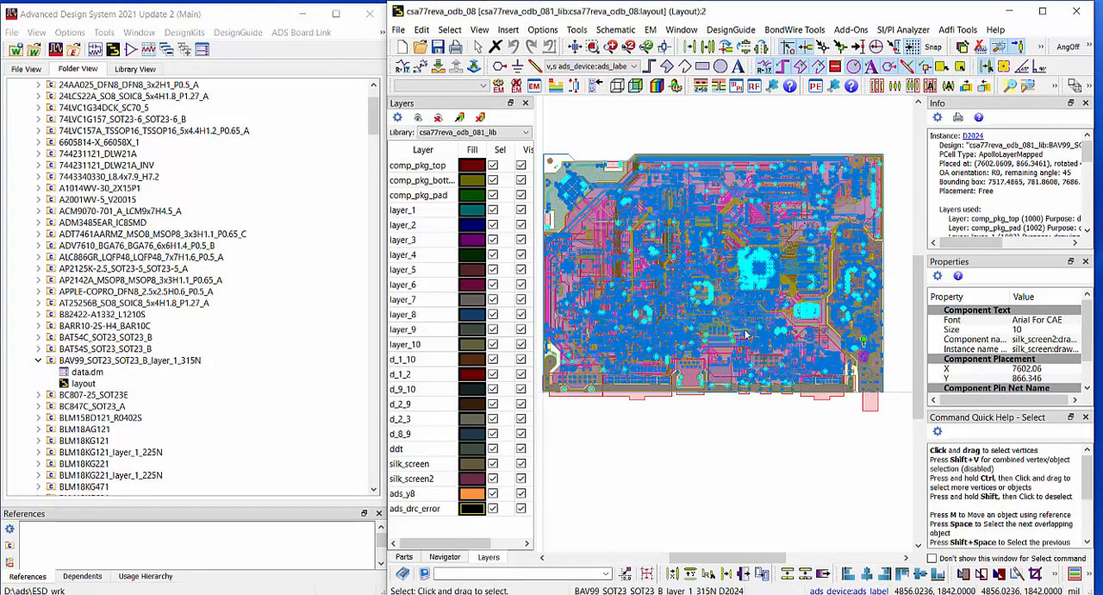
left_click(444, 557)
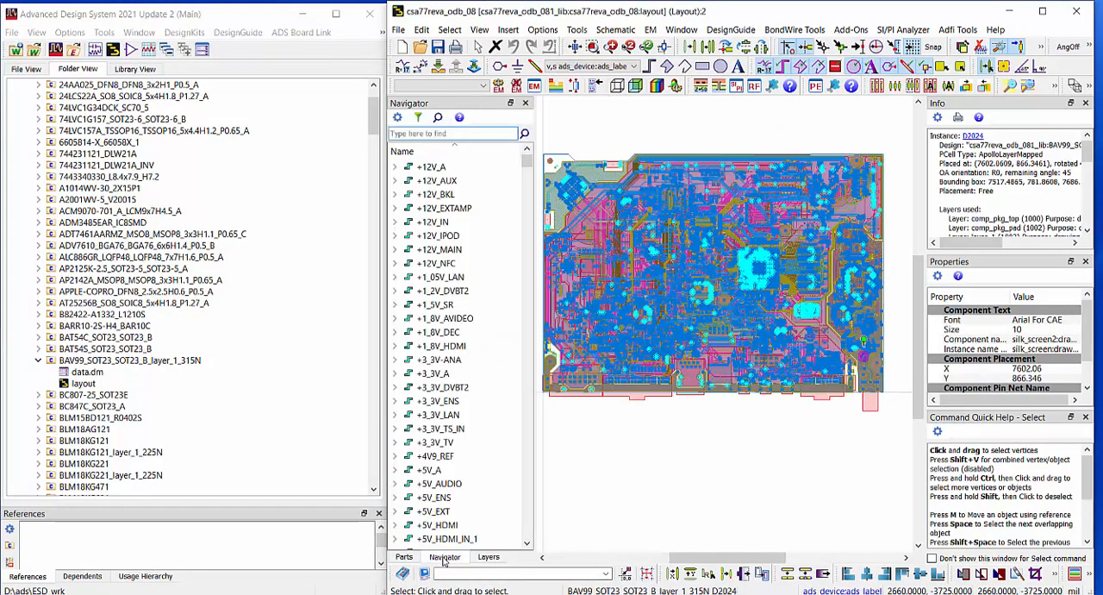
left_click(429, 133)
type("D2024")
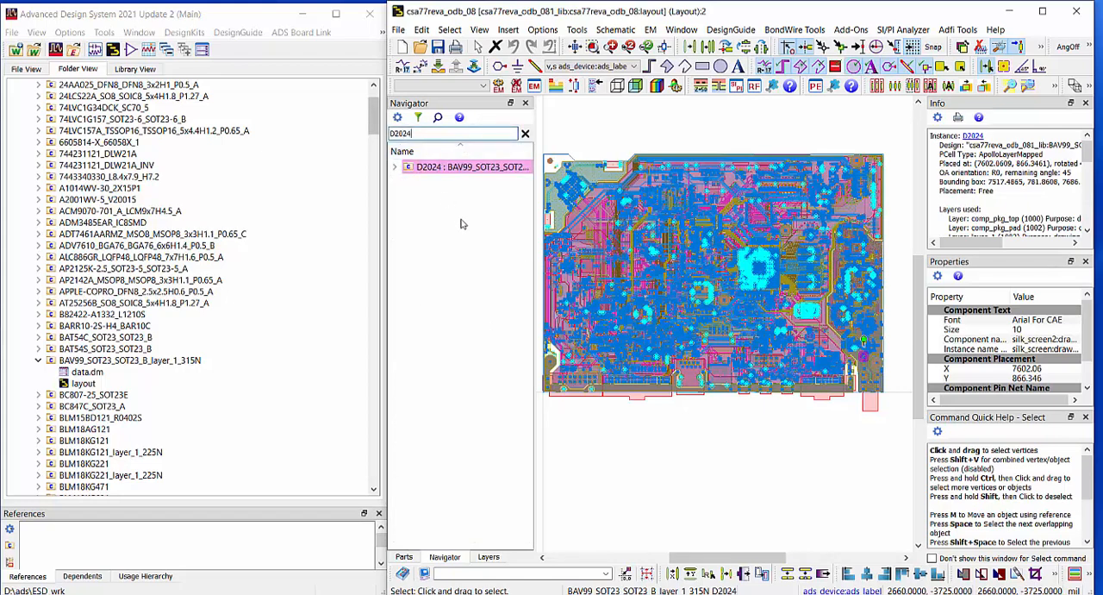
left_click(415, 169)
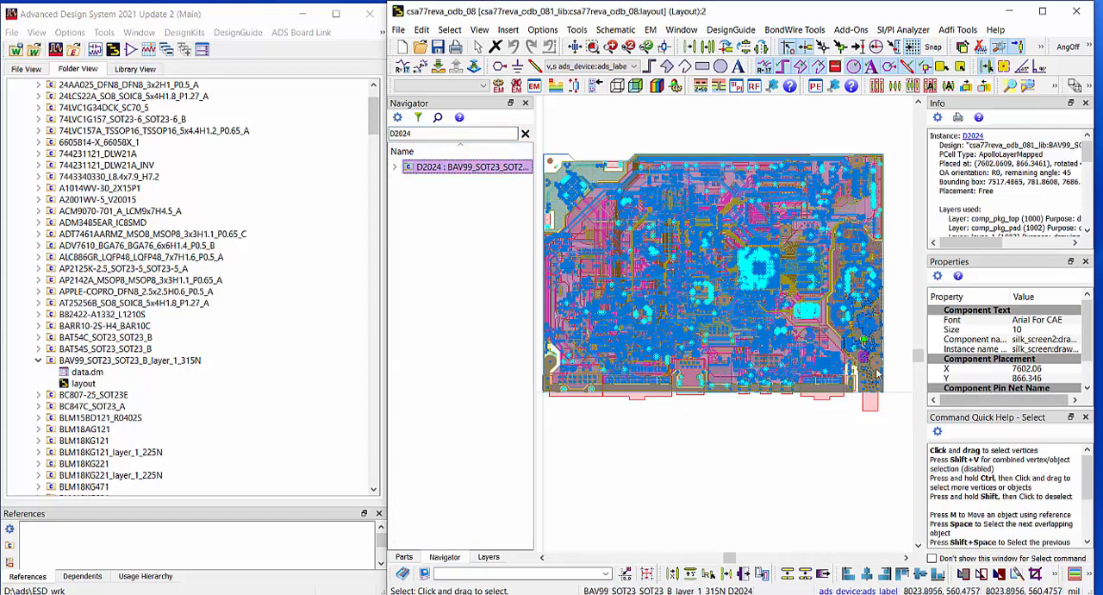
scroll(870, 355, "up", 2)
scroll(800, 347, "up", 5)
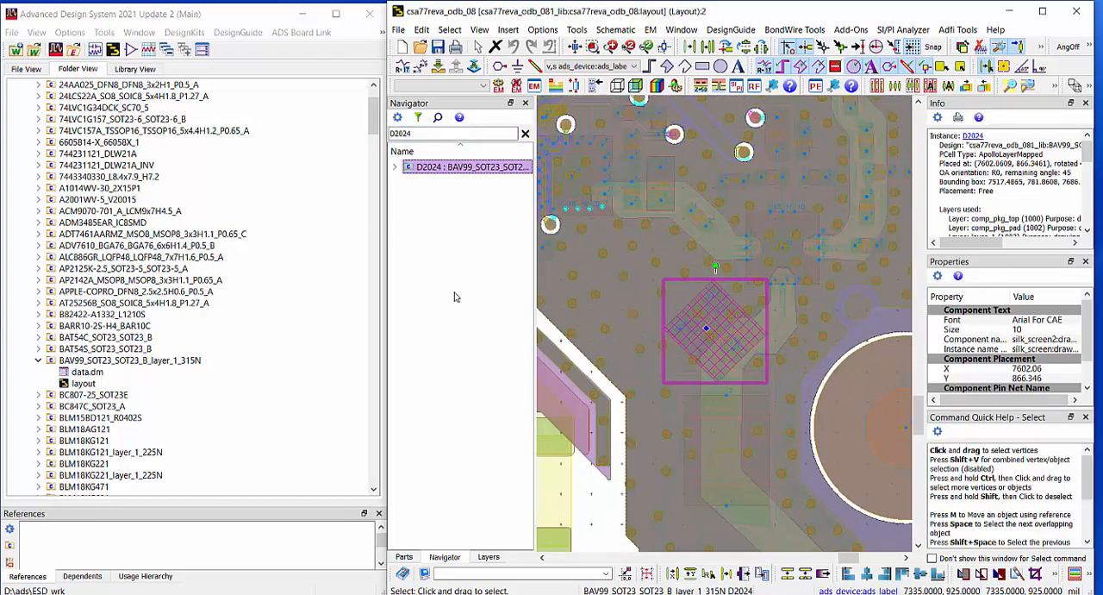
Push into component D2024's own layout and generate its schematic from the entire design with the offered options
left_click(441, 69)
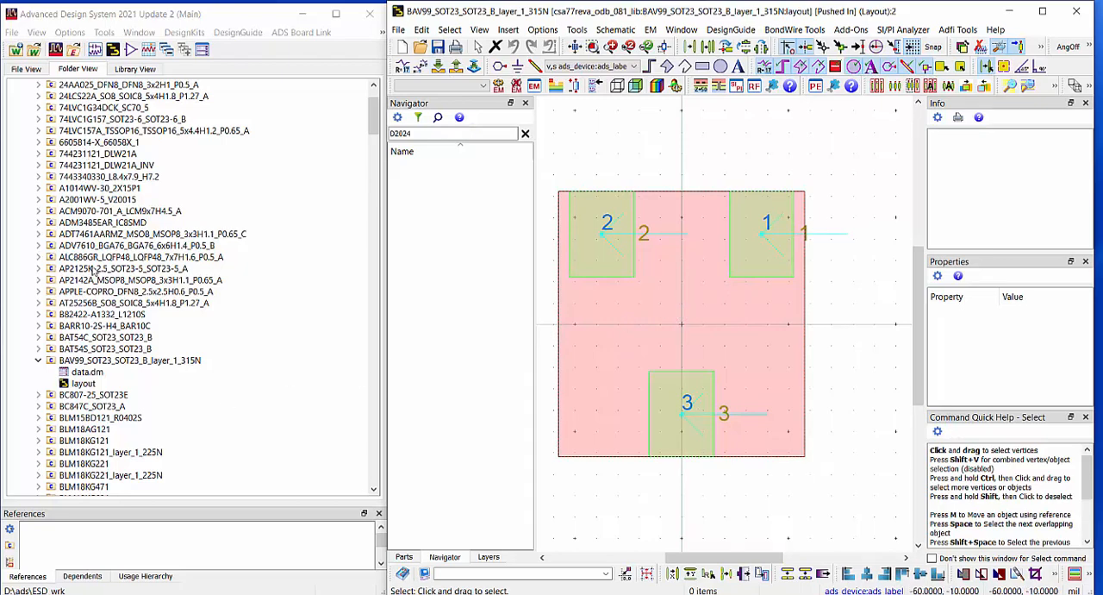
scroll(94, 302, "up", 3)
scroll(101, 325, "down", 3)
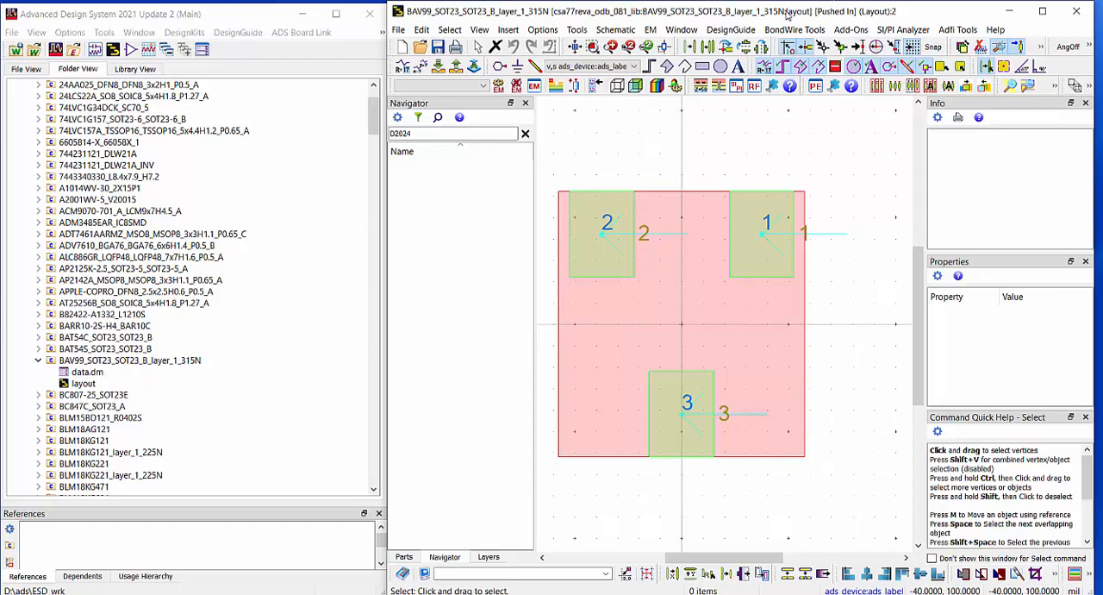
left_click(629, 32)
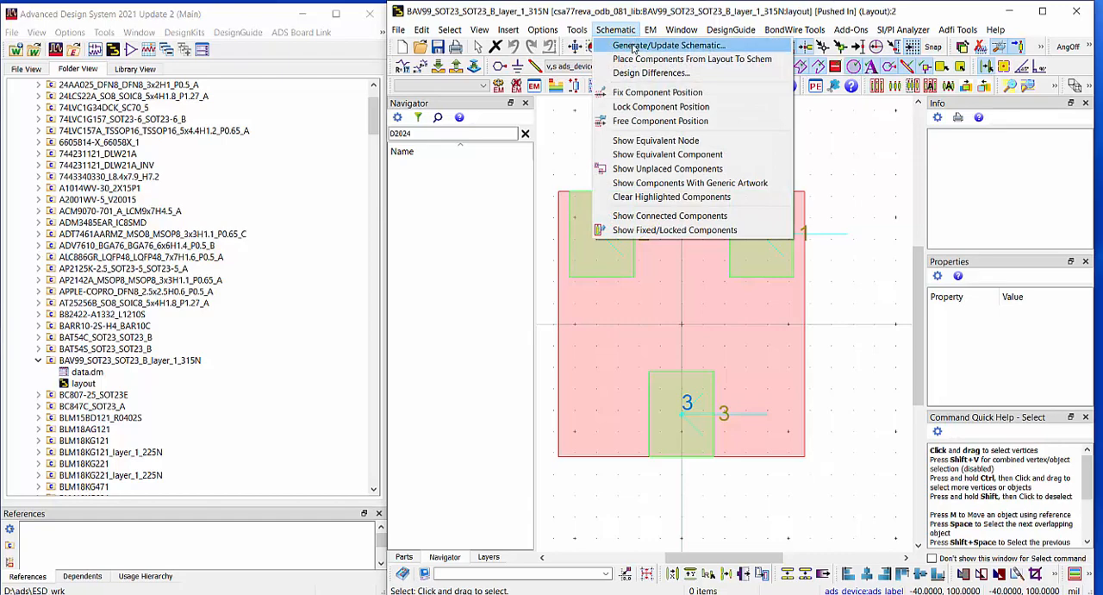
left_click(634, 46)
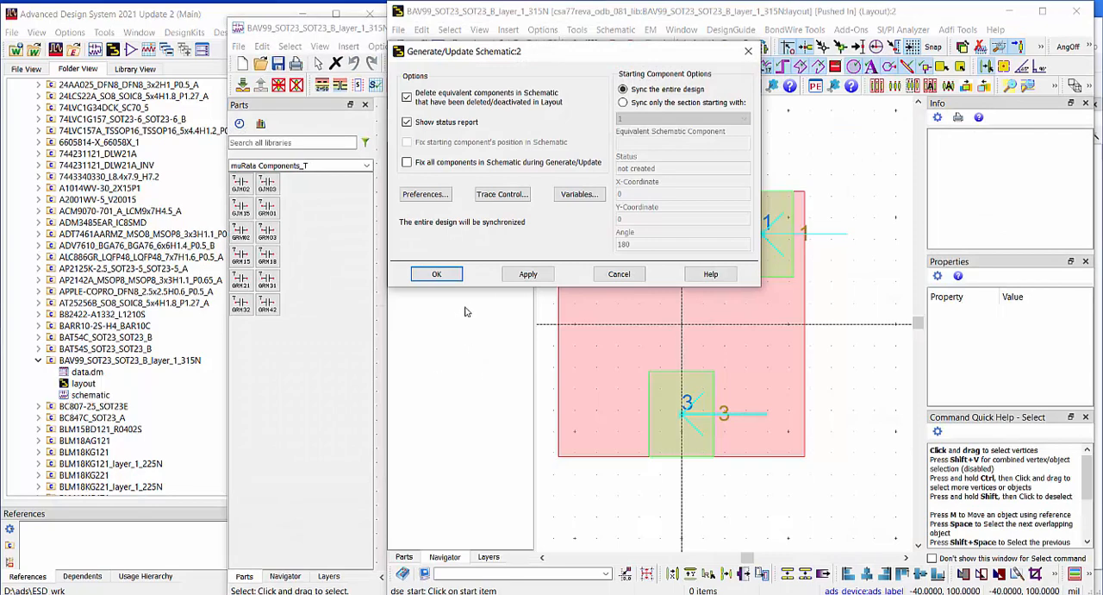
left_click(437, 275)
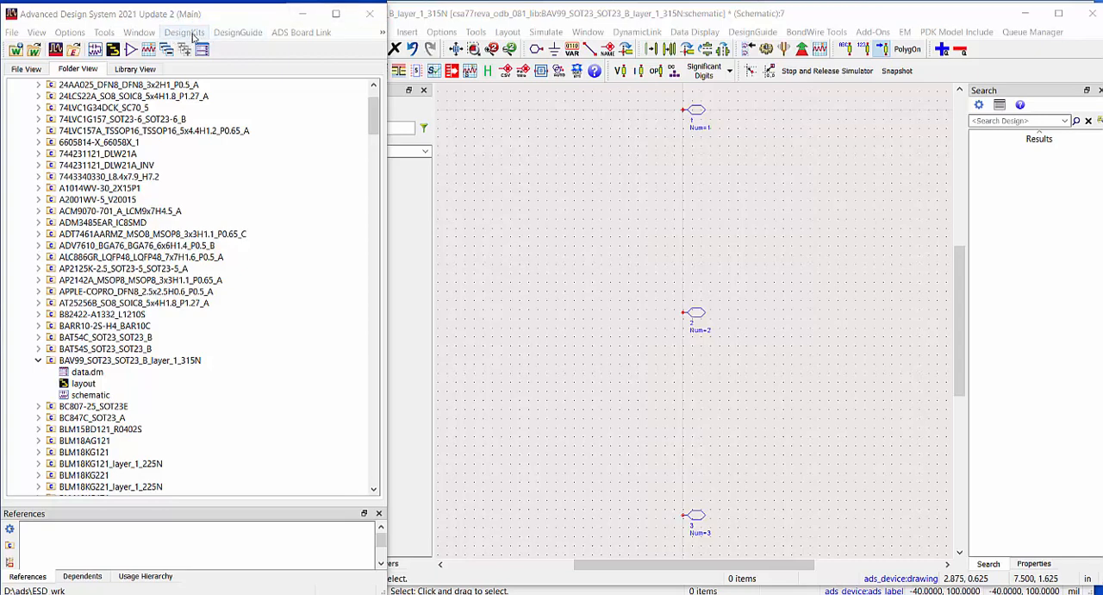
Check in the favorite design kits that the Infineon_TVS kit is included in the current workspace
left_click(193, 36)
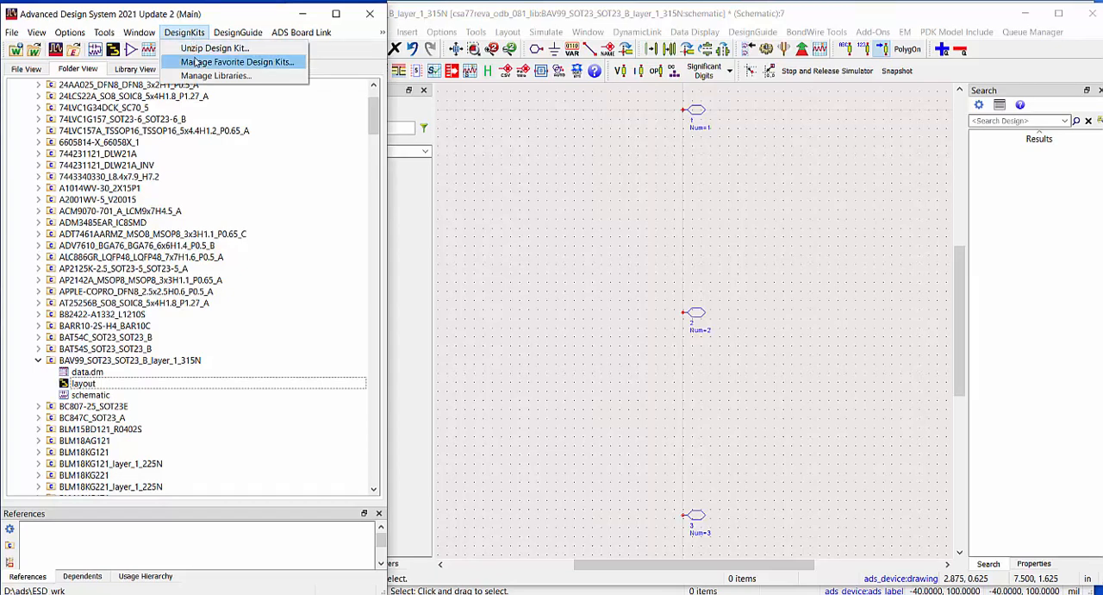
left_click(197, 63)
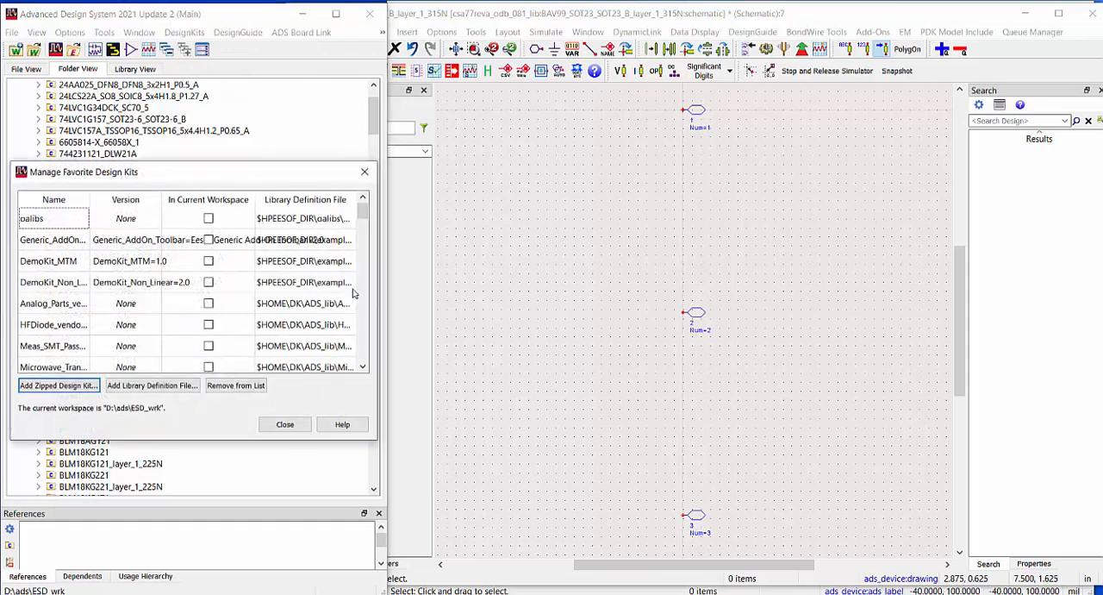
left_click_drag(365, 208, 369, 369)
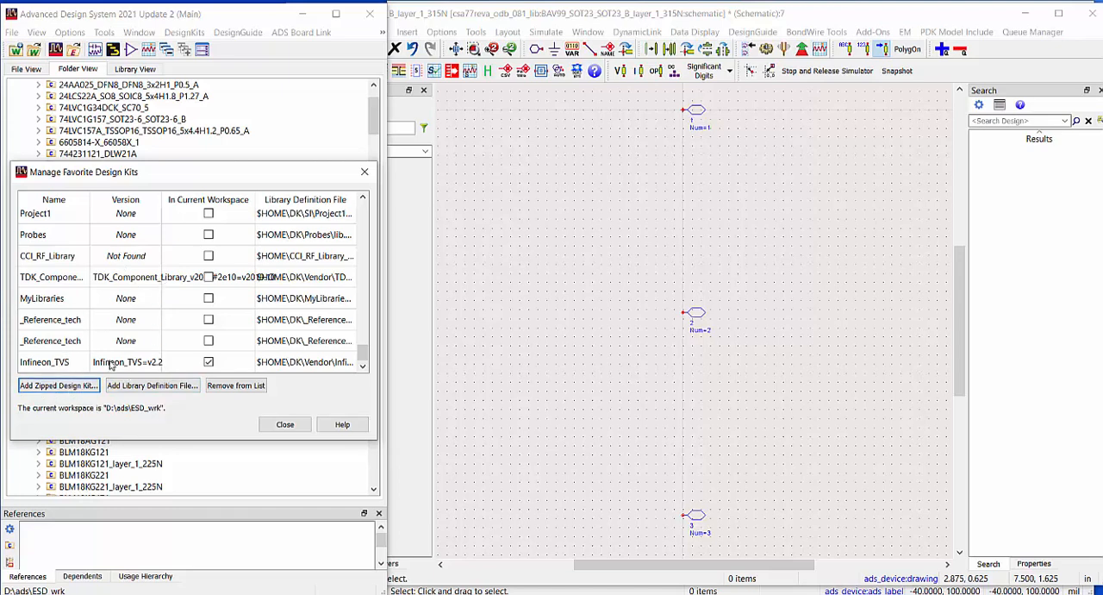
left_click(284, 425)
left_click(11, 32)
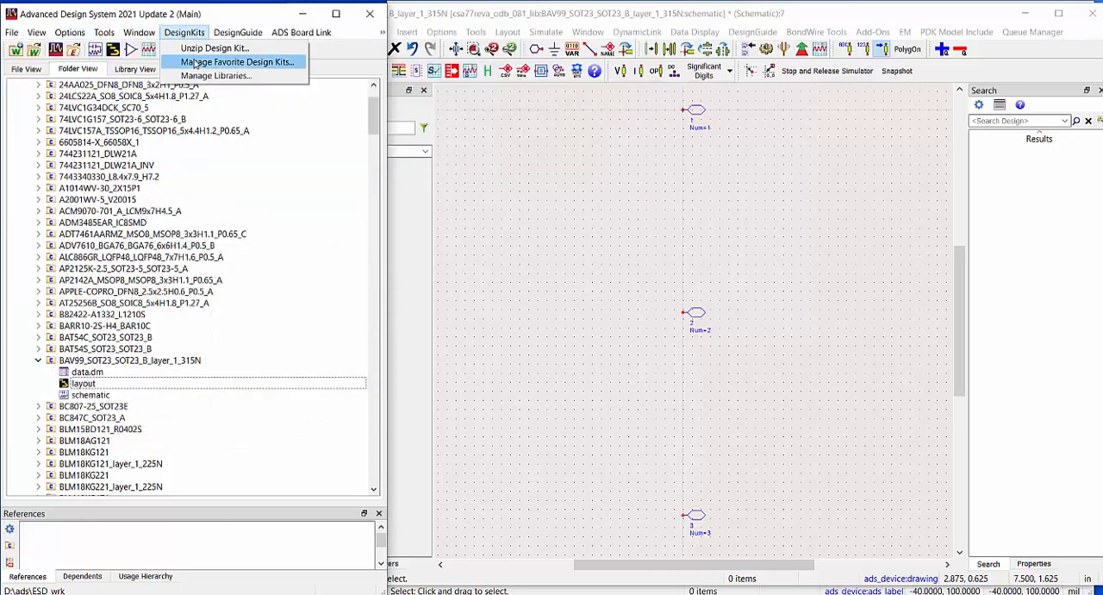
left_click(196, 63)
scroll(204, 286, "down", 6)
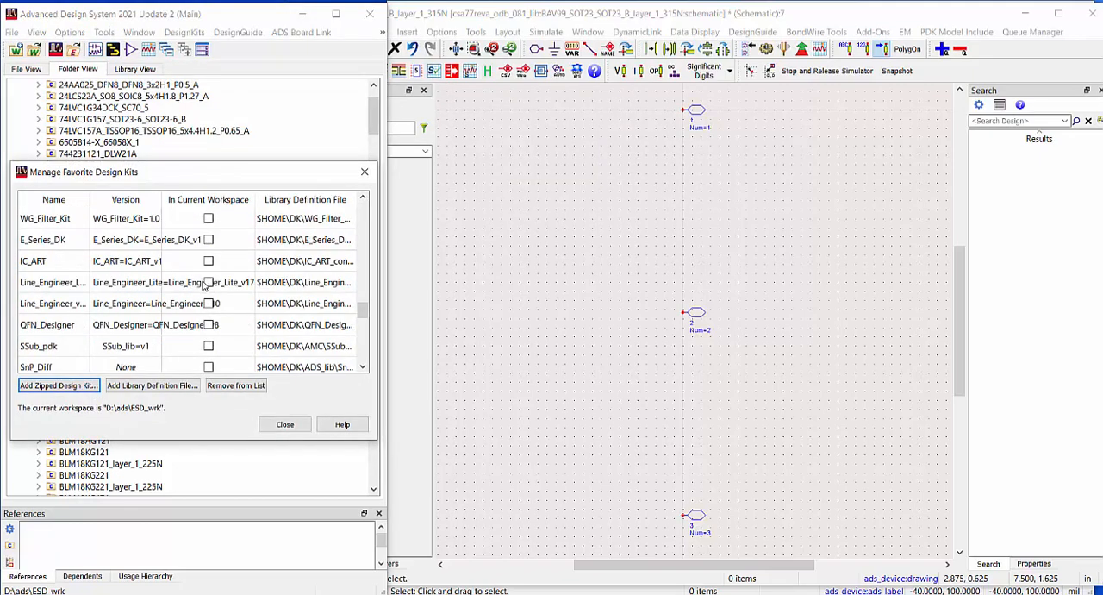
scroll(204, 286, "down", 5)
left_click(209, 363)
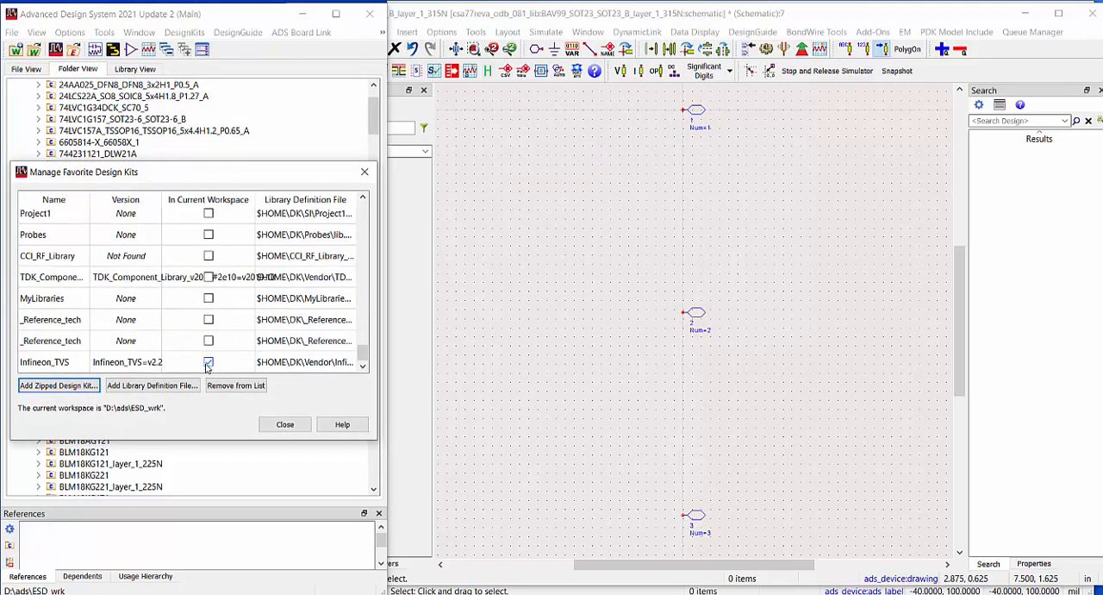
left_click(291, 426)
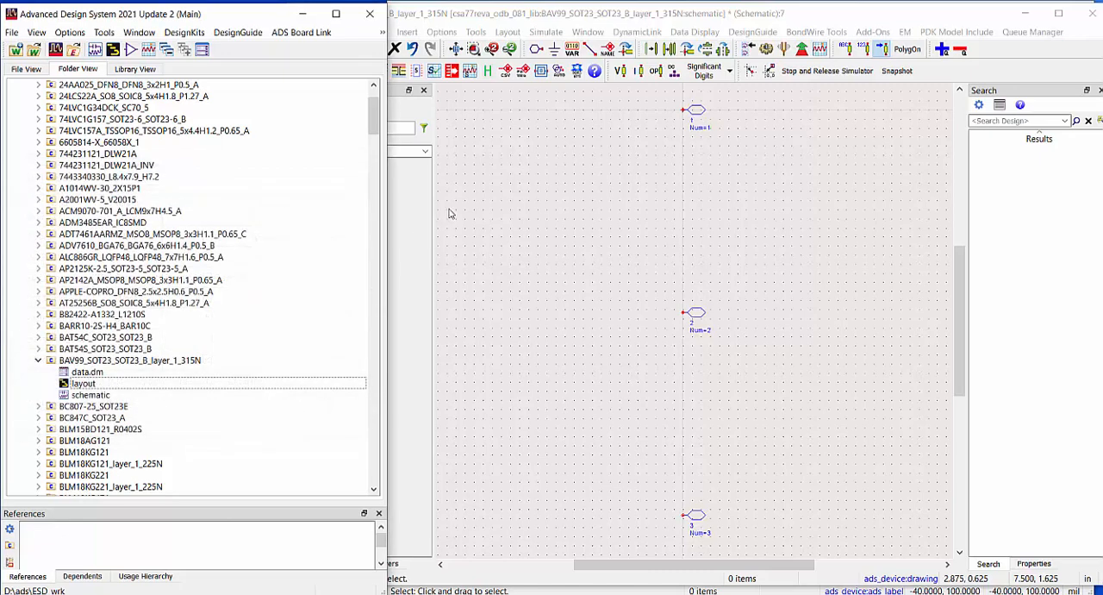
Place one ESD103_B1_02ELS diode from the Infineon TVS Components between ports 1 and 2 of the BAV99 schematic
left_click(567, 18)
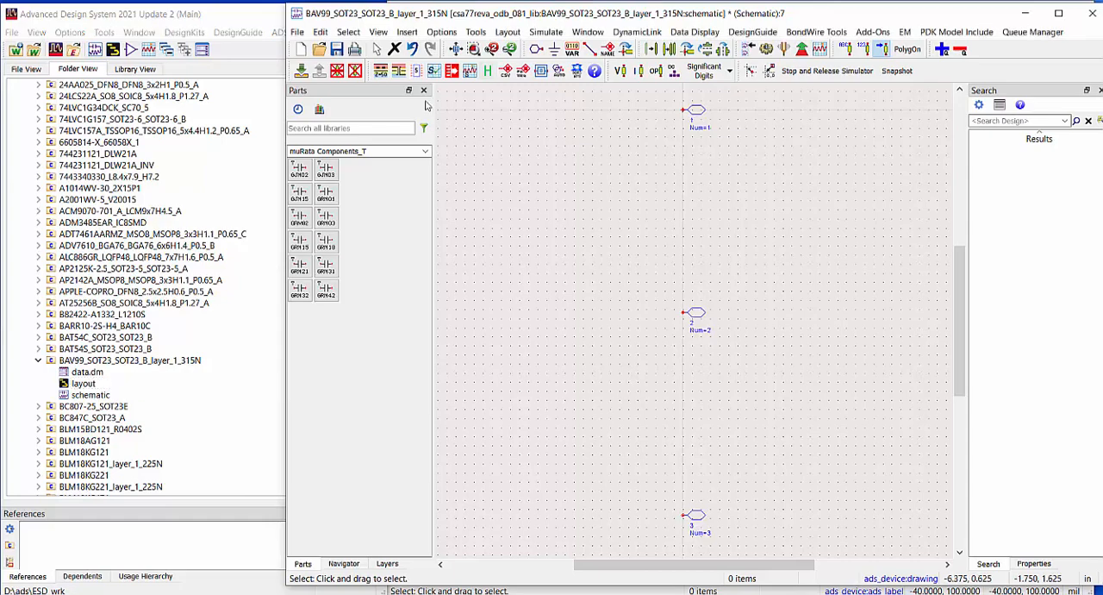
left_click(426, 153)
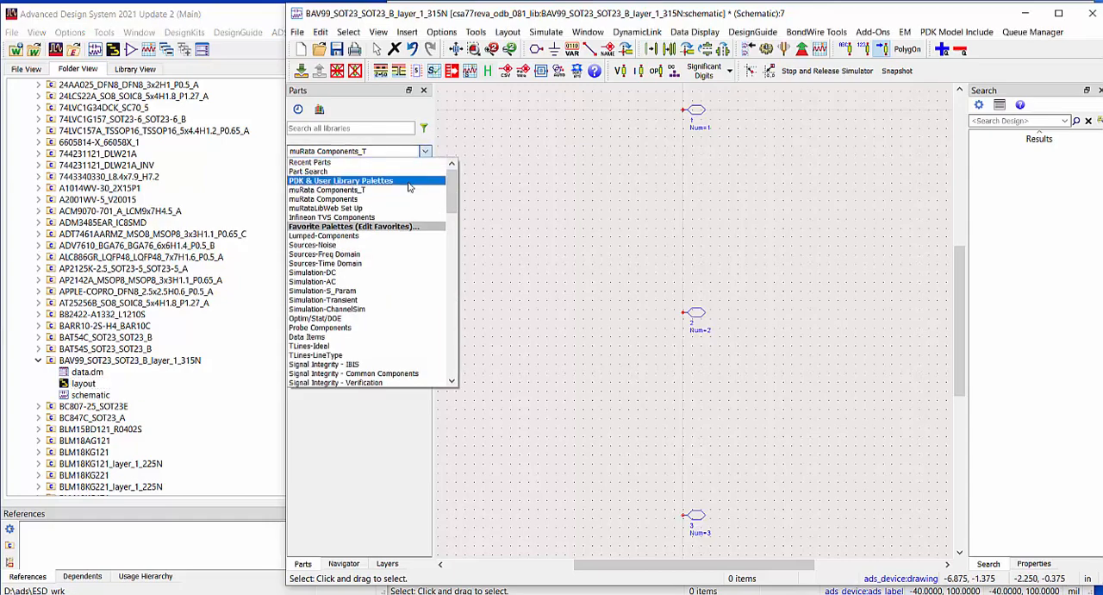
left_click(384, 218)
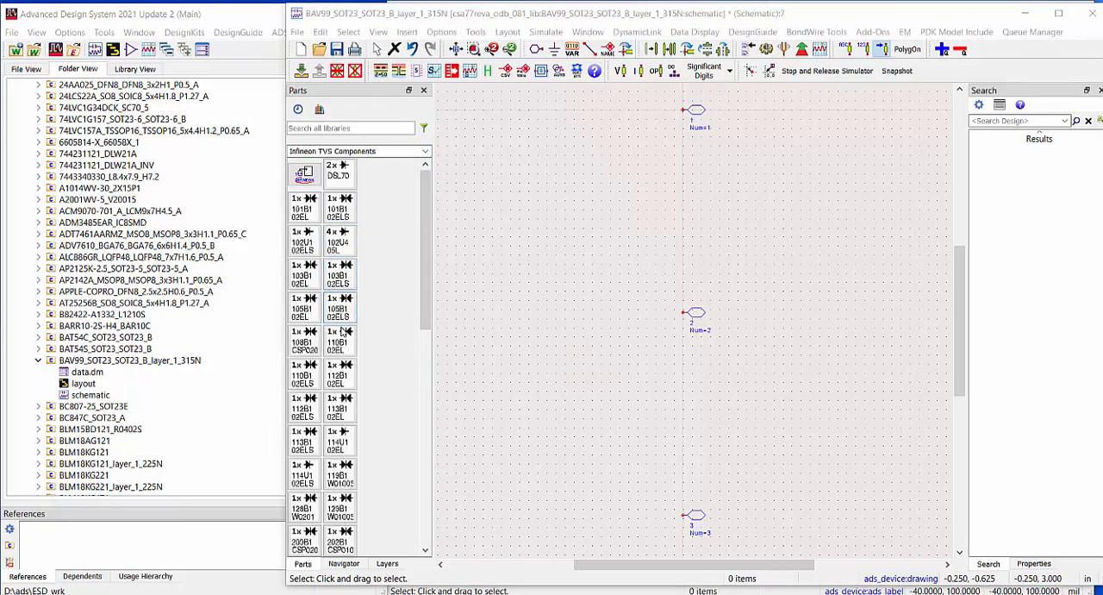
left_click(340, 284)
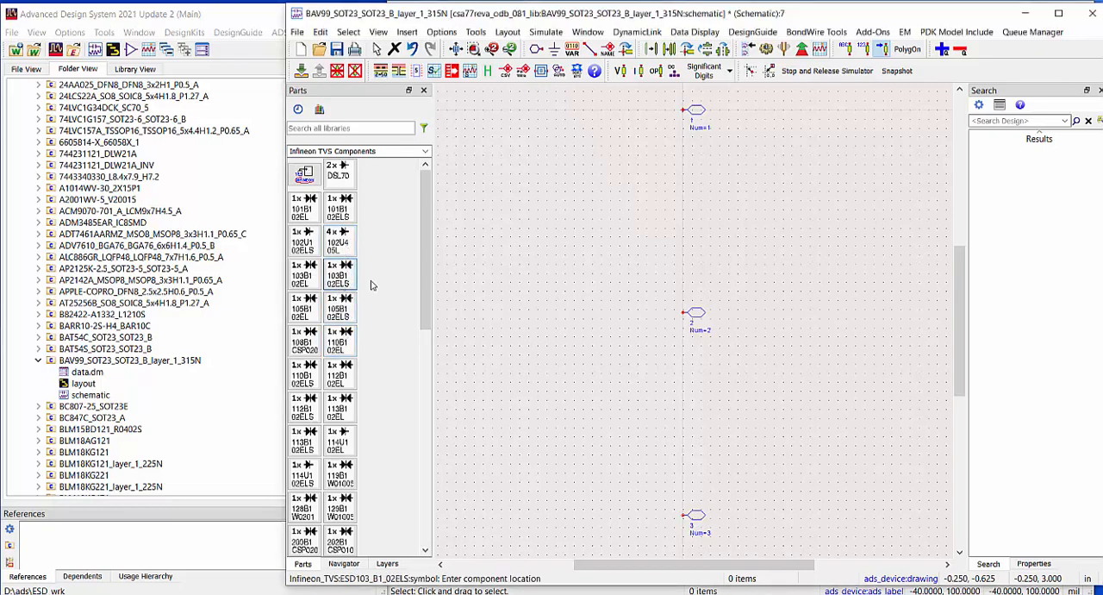
left_click(664, 257)
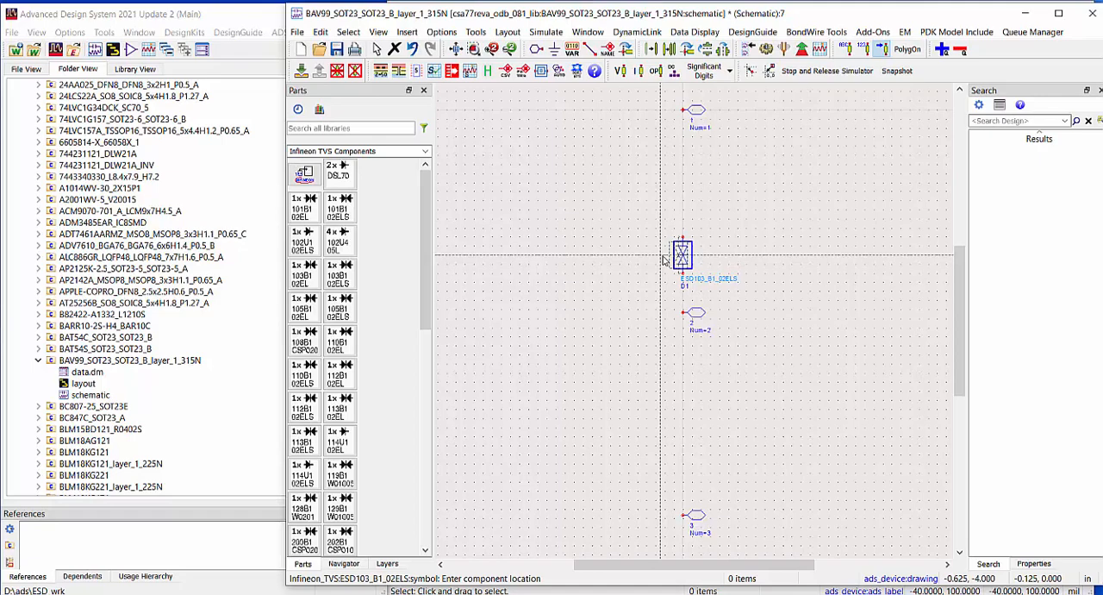
key("Escape")
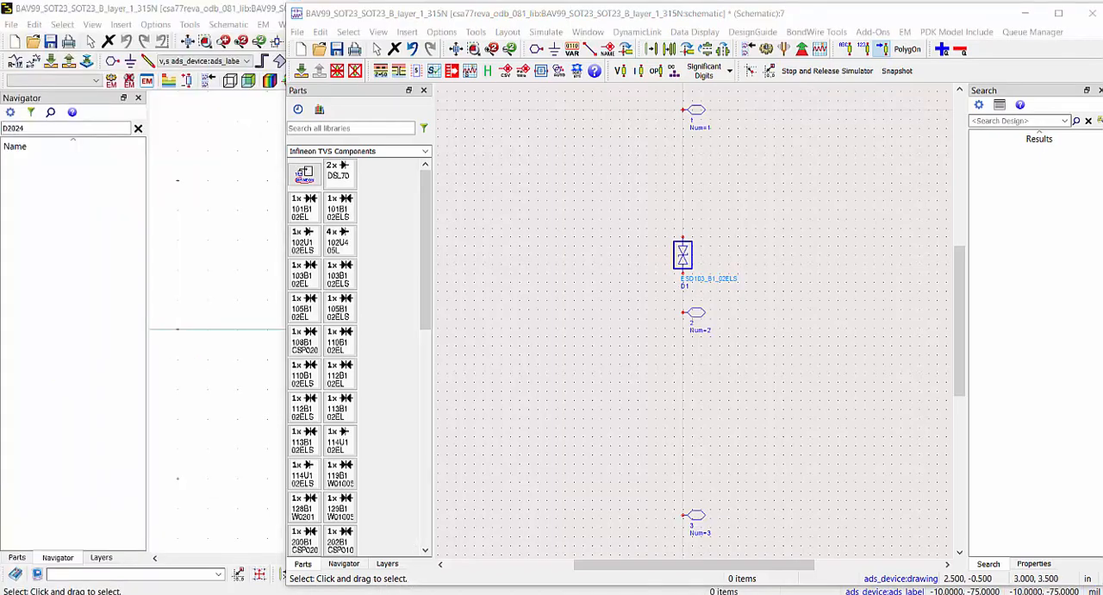
Return from the pushed-in component to the board layout and show the pin numbers around D2024
mouse_move(307, 593)
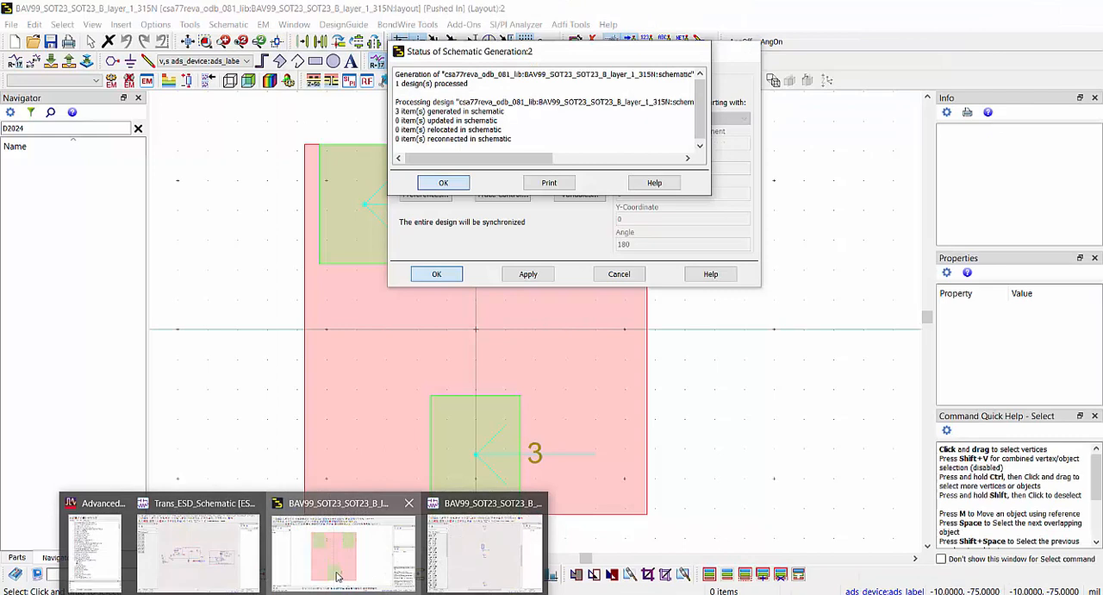
left_click(338, 573)
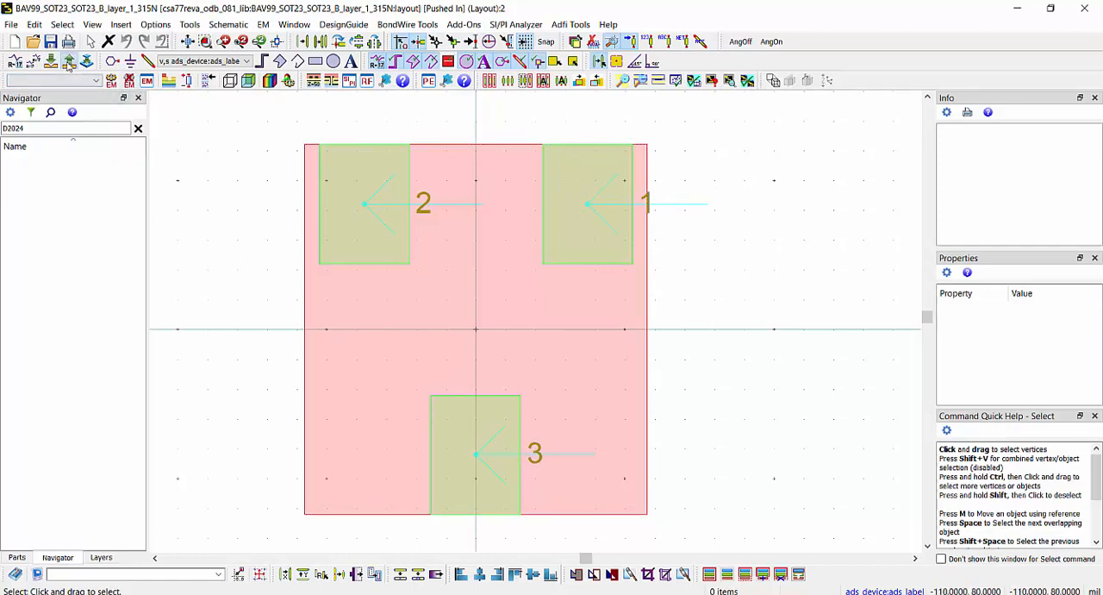
left_click(69, 65)
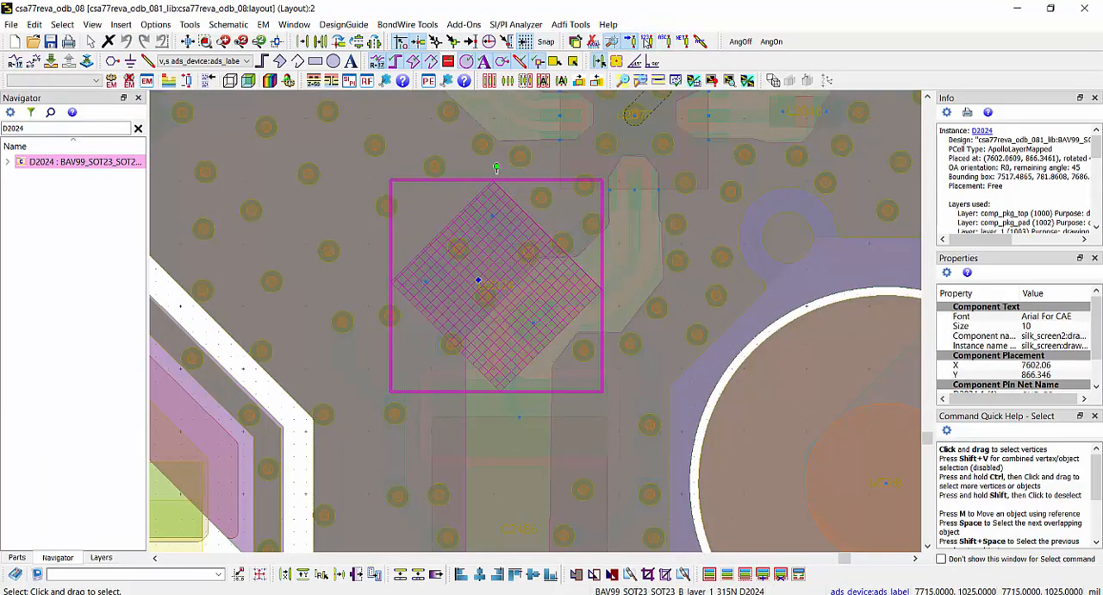
left_click(649, 44)
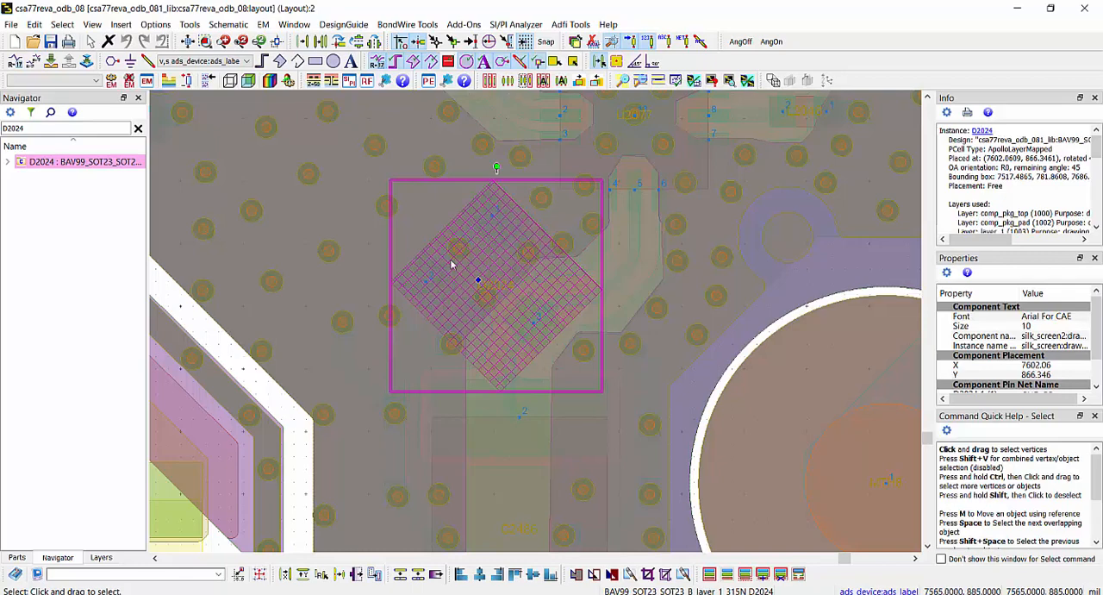
left_click(1016, 10)
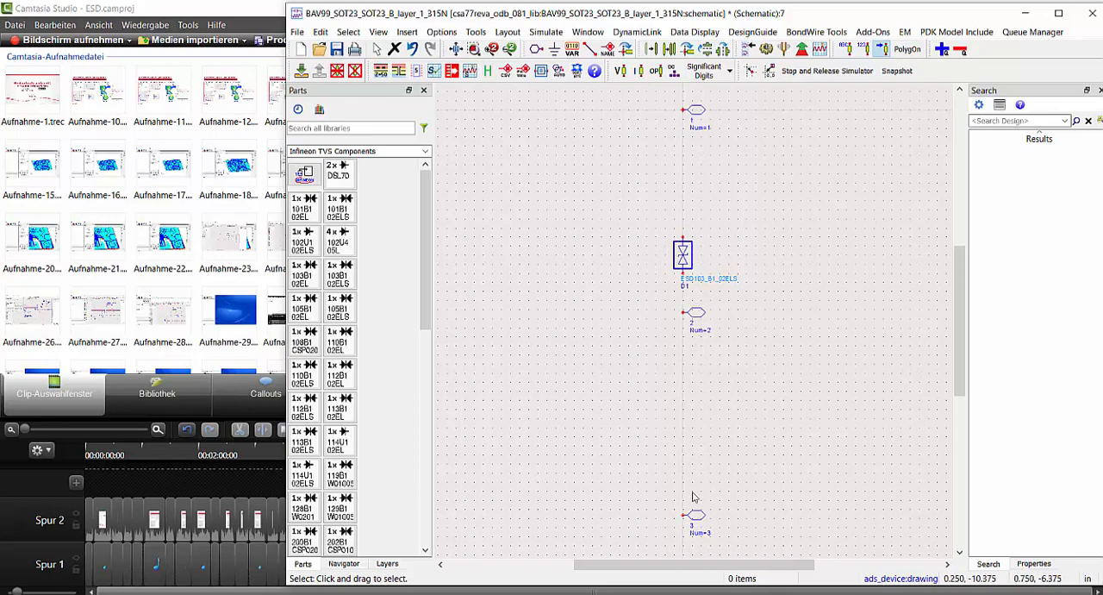
Connect port 3 to the diode's upper terminal and ports 1 and 2 to its lower terminal, and save the schematic
left_click_drag(687, 514, 684, 237)
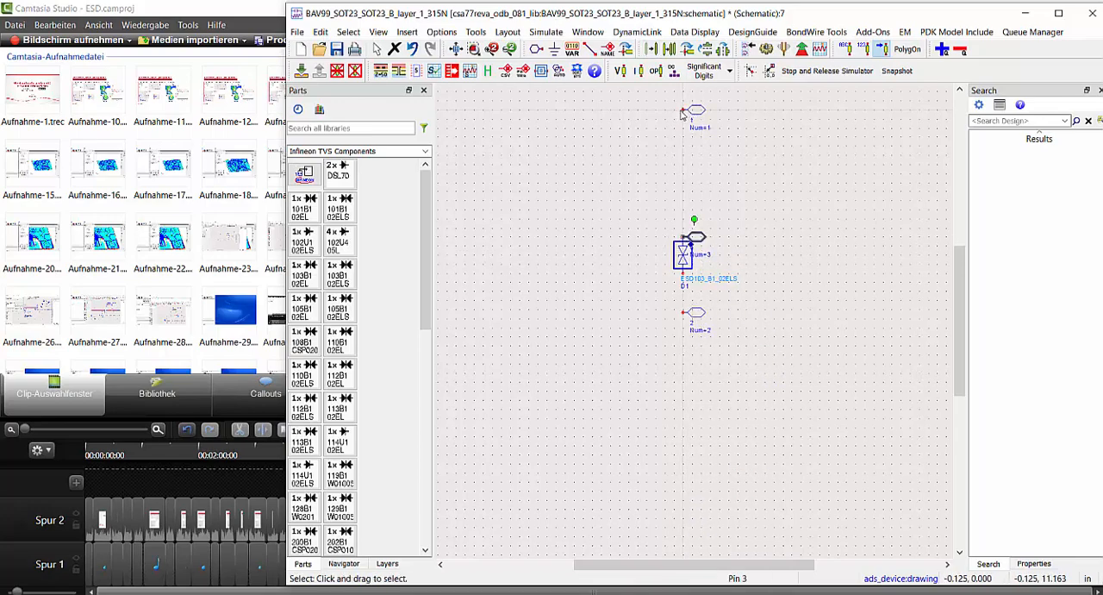
left_click_drag(689, 113, 684, 274)
mouse_move(683, 310)
left_mouse_down()
mouse_move(684, 274)
mouse_move(692, 316)
left_mouse_up()
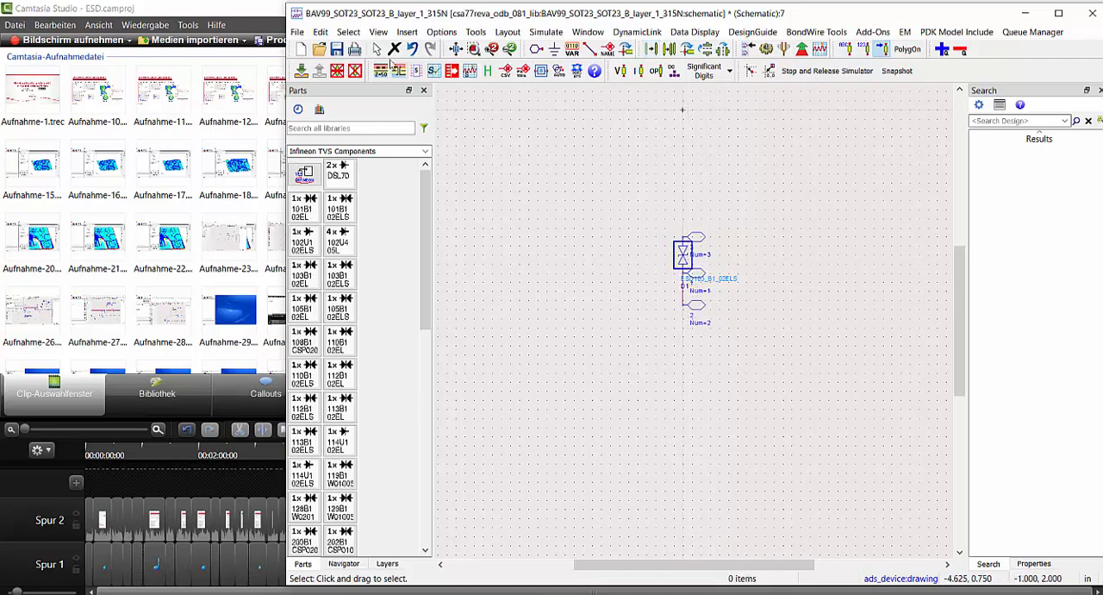
left_click(338, 50)
left_click_drag(640, 186, 647, 138)
left_click(646, 138)
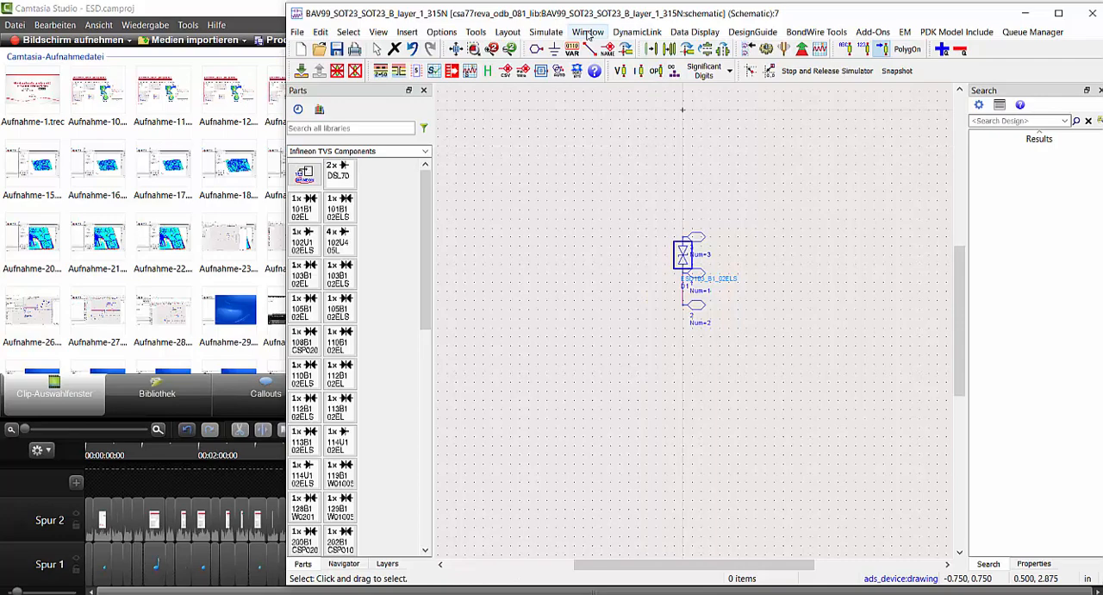
Generate a three-pin symbol for the BAV99 component from its schematic, save it and close it
left_click(589, 33)
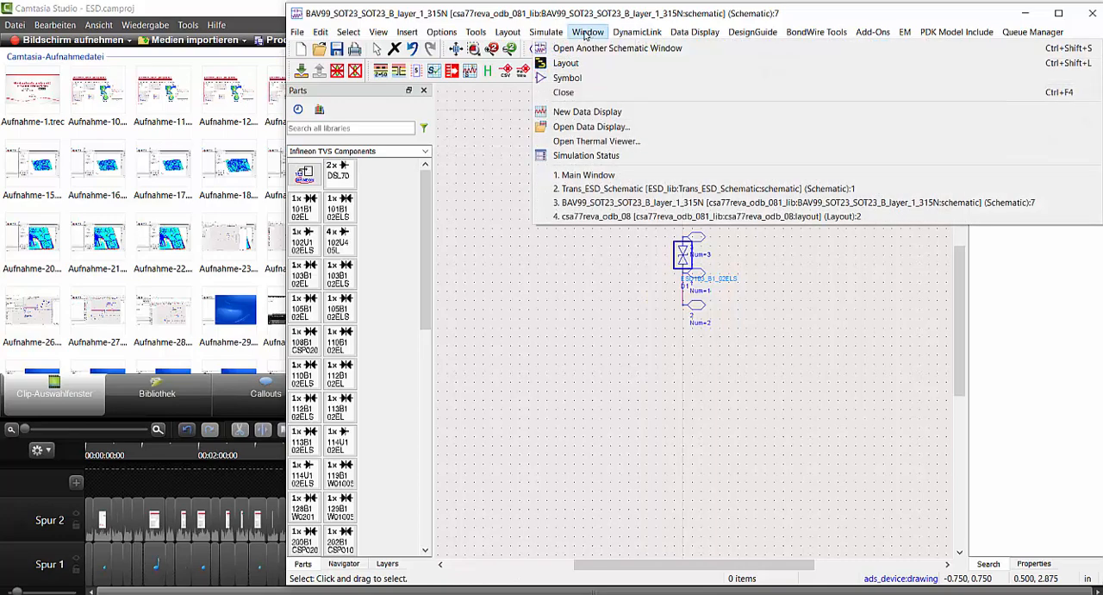
left_click(579, 79)
left_click(675, 338)
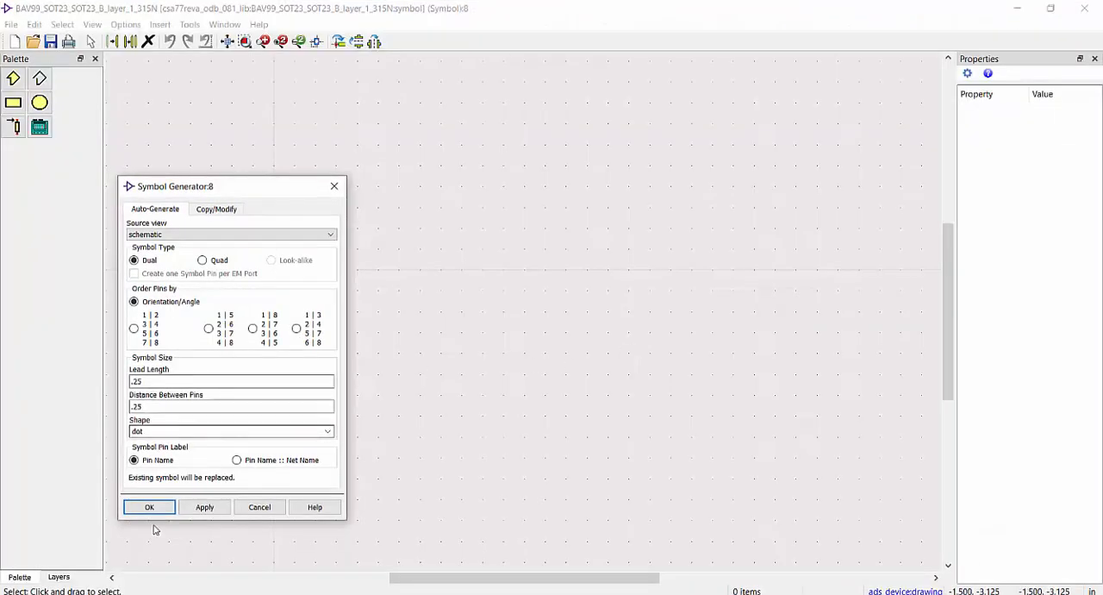
left_click(163, 510)
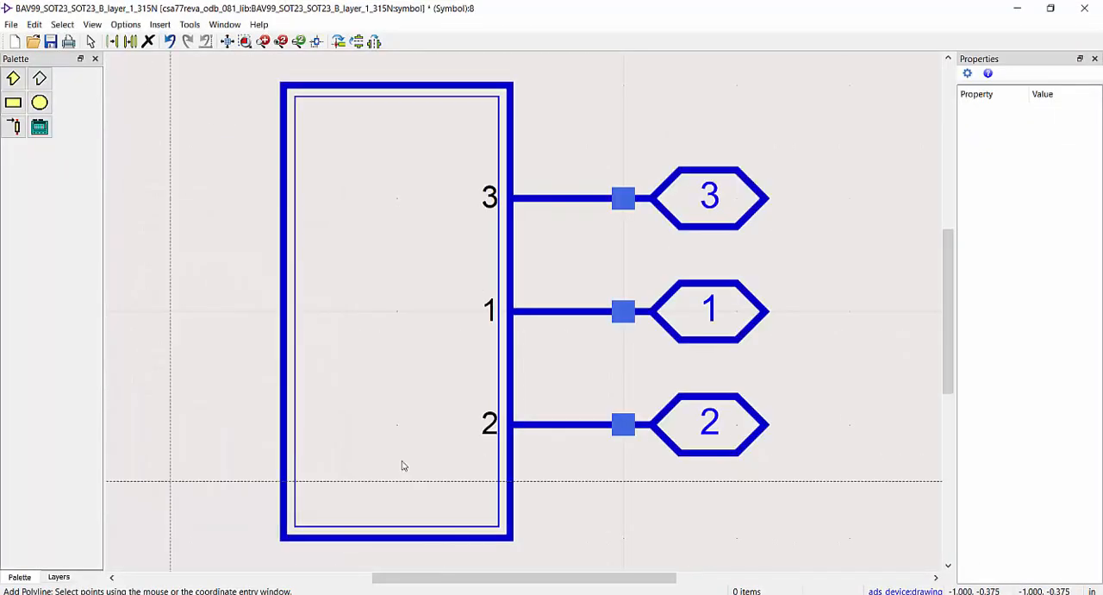
left_click(50, 41)
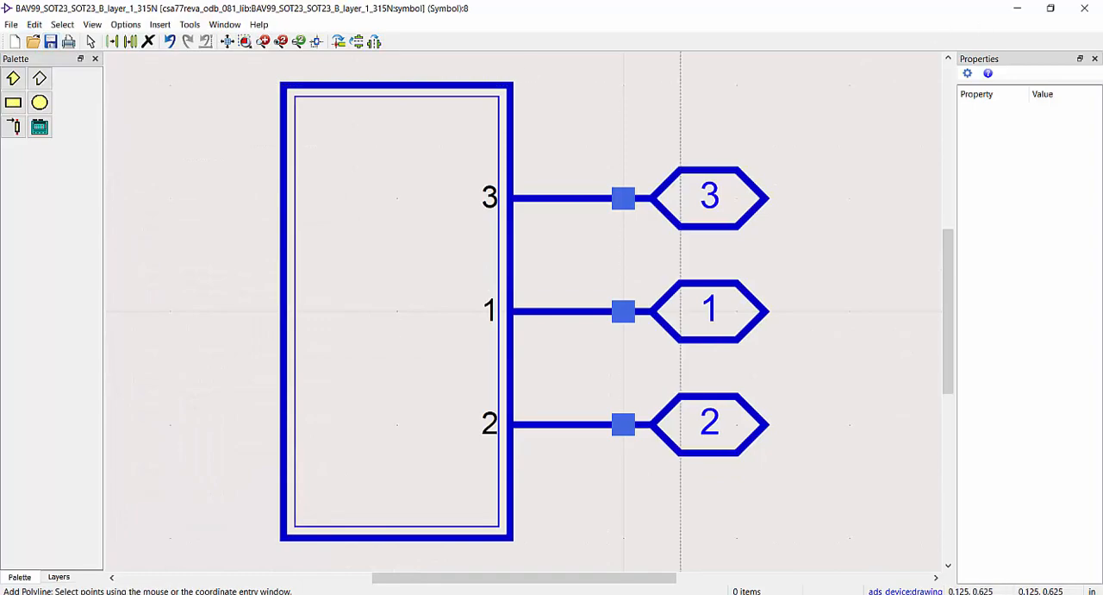
left_click(1085, 8)
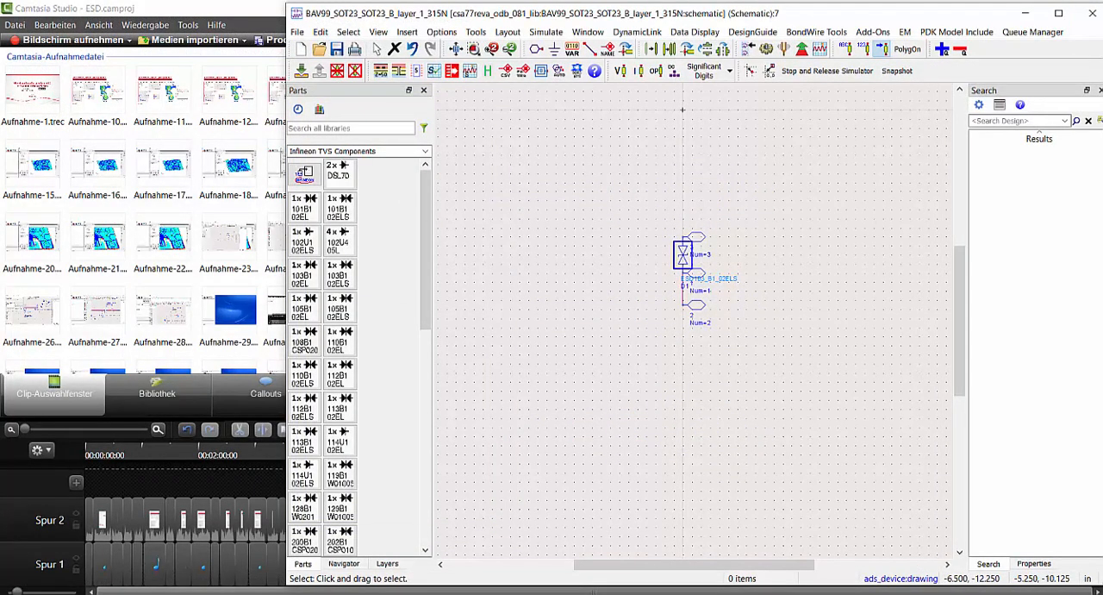
Open the board layout in RFPro, view the RF input trace near D2024 and add a new user-defined EM extraction
left_click(392, 561)
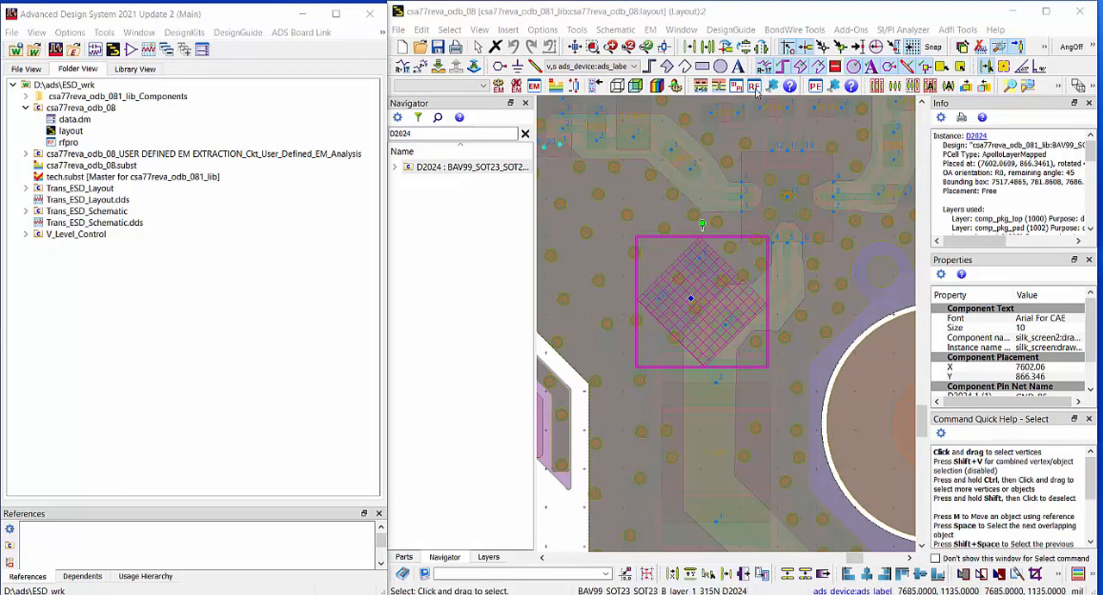
left_click(756, 87)
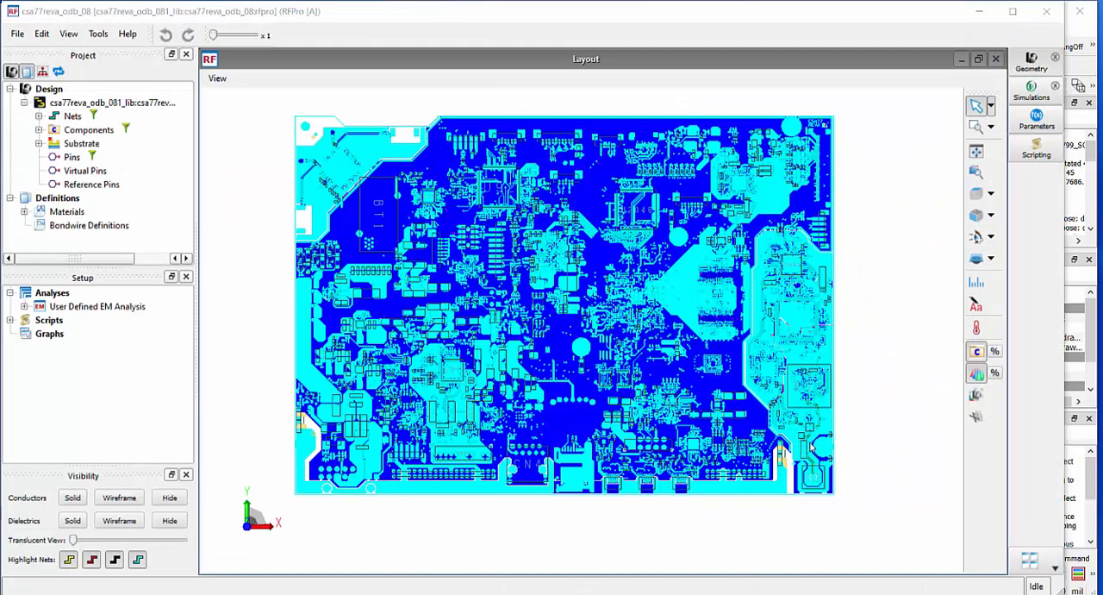
scroll(812, 453, "up", 3)
scroll(812, 489, "up", 3)
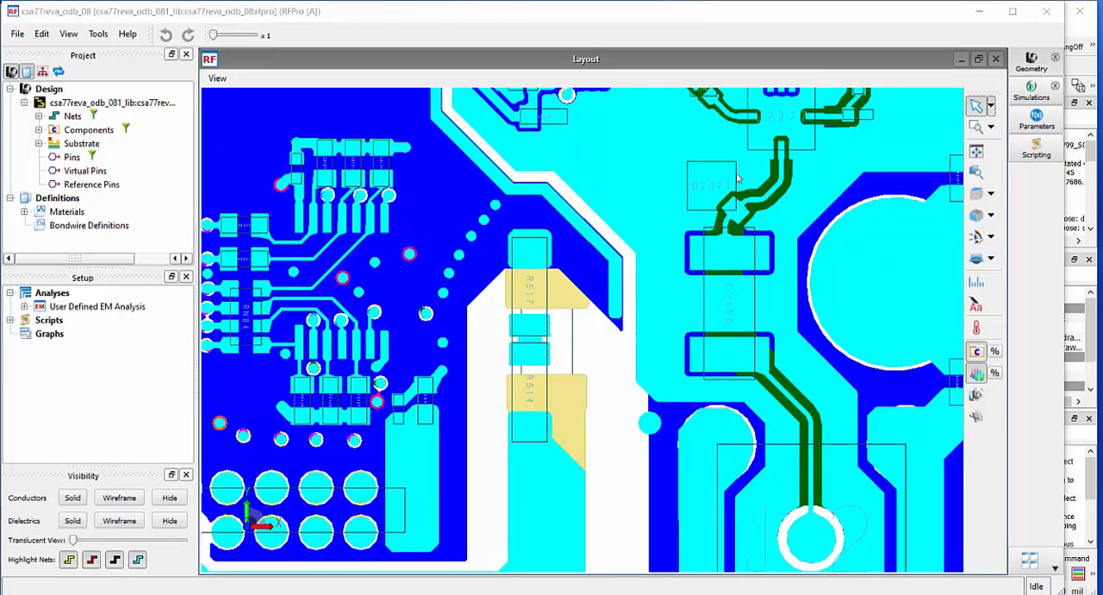
mouse_move(736, 176)
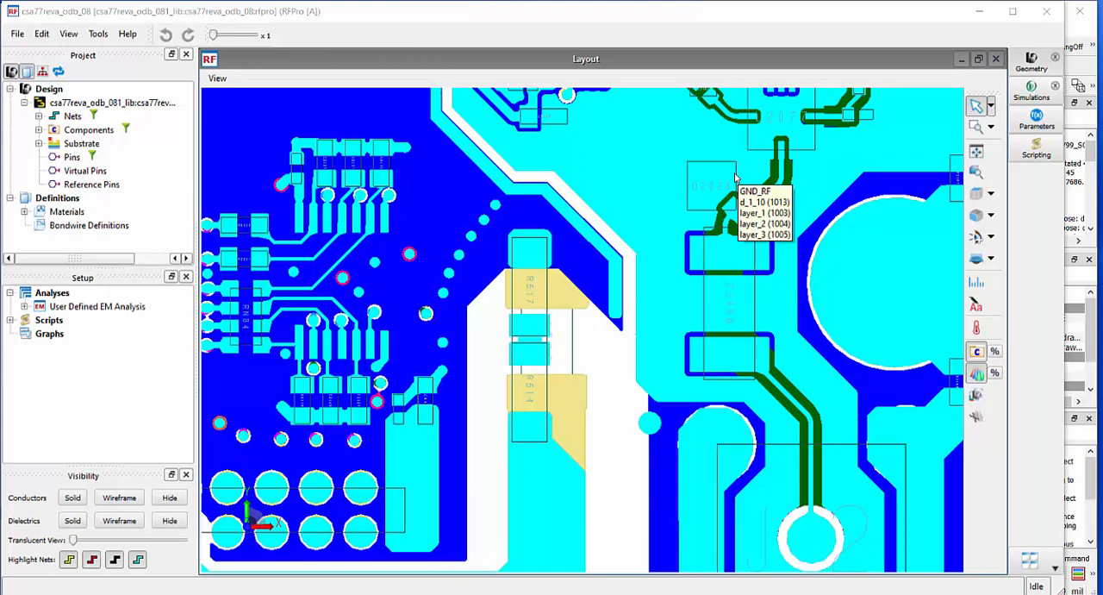
right_click(53, 293)
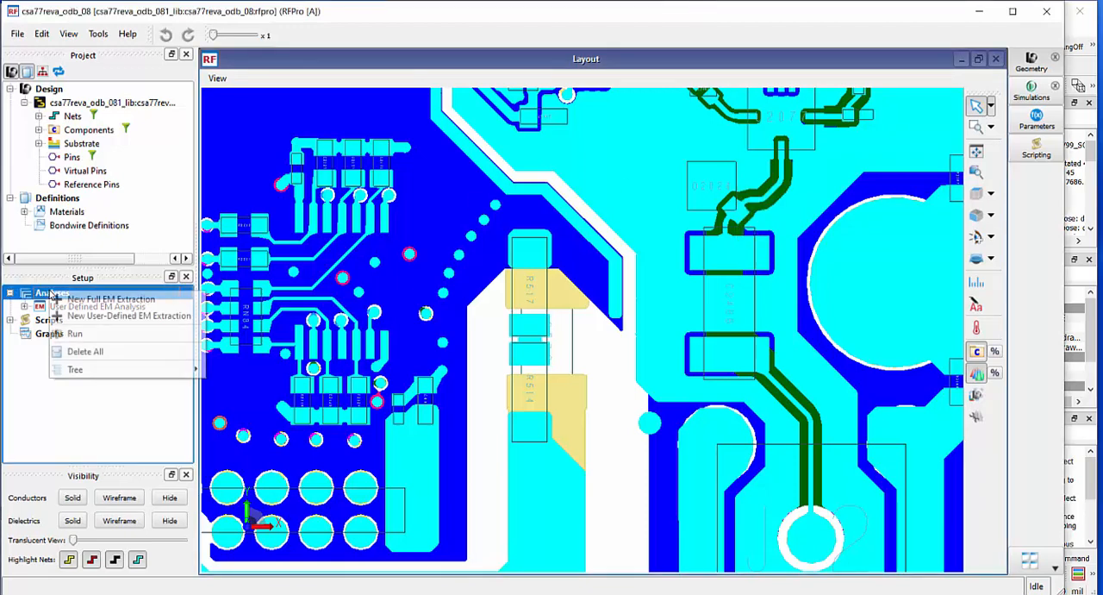
left_click(76, 318)
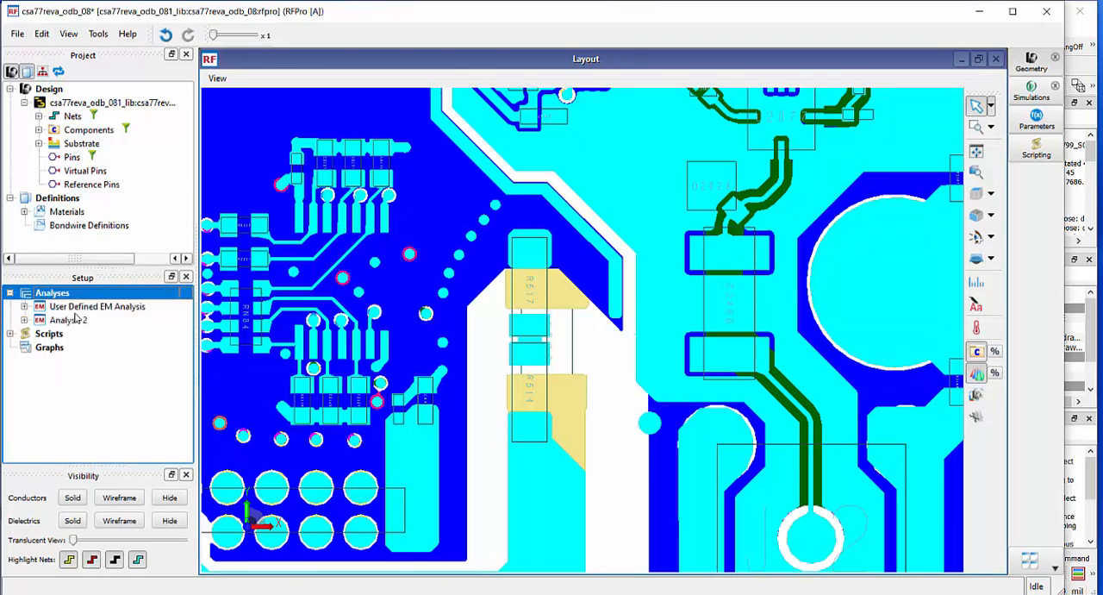
Add capacitor C2486 and diode D2024 to Analysis 2 as component models, and check the BAV99 model's ports and library cell without changing them
left_click(24, 320)
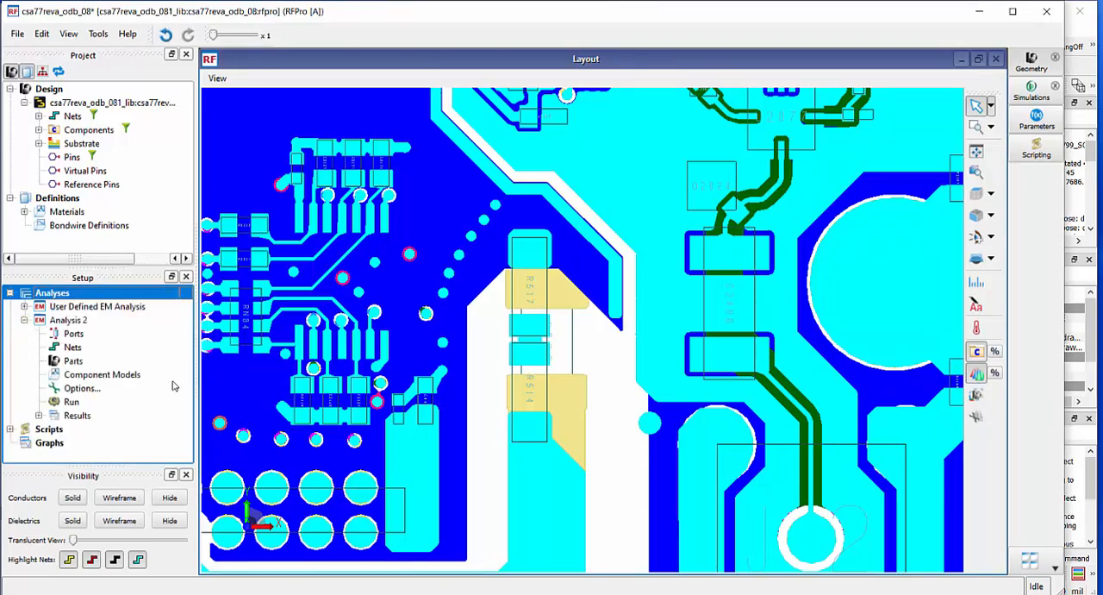
left_click(753, 319)
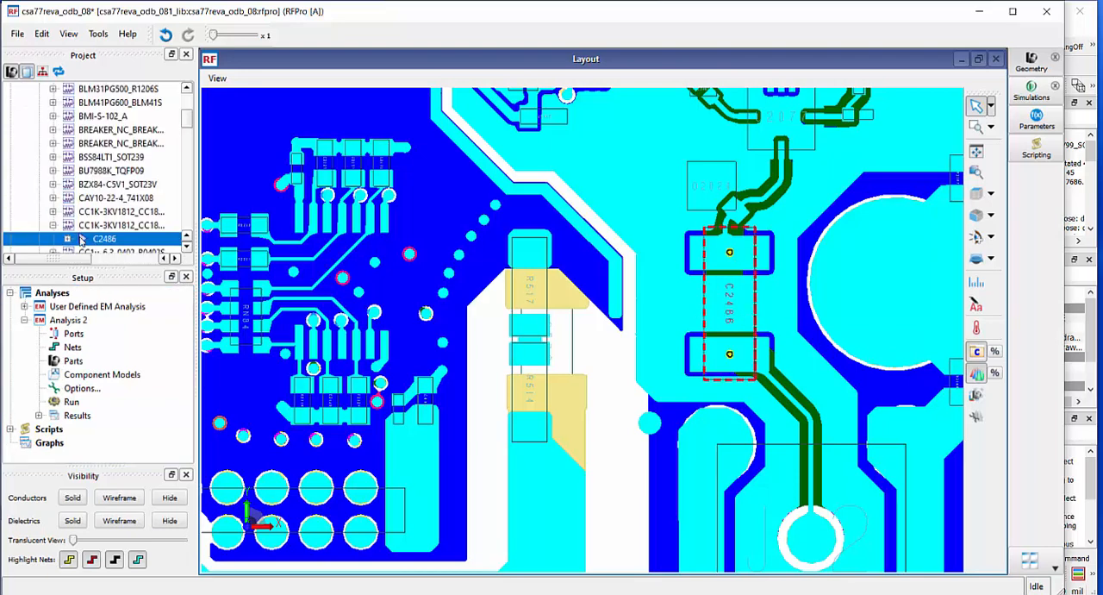
left_click_drag(81, 241, 82, 380)
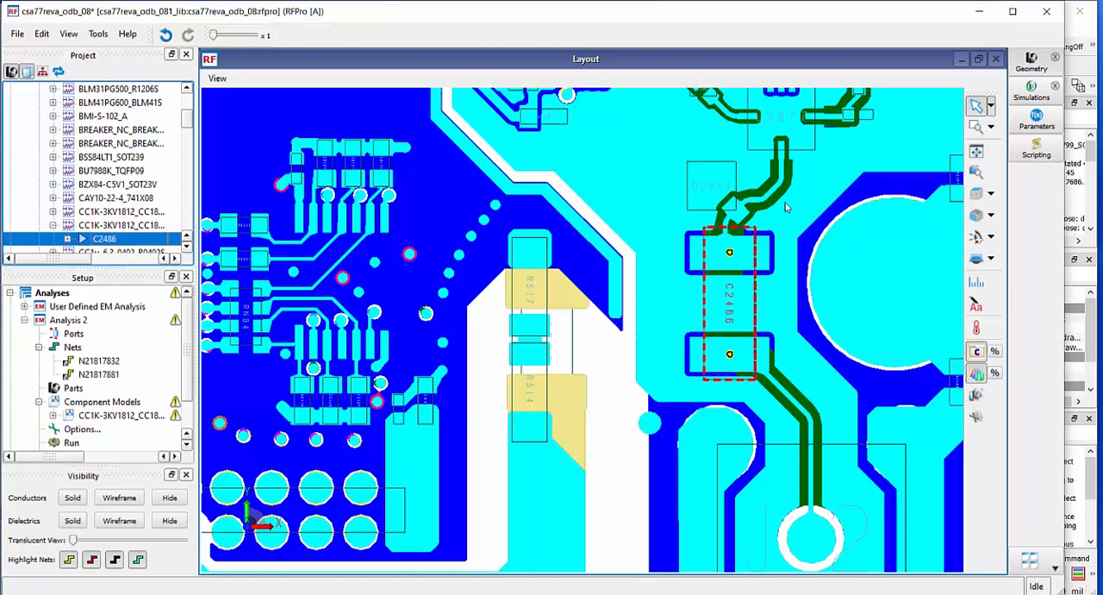
left_click(699, 189)
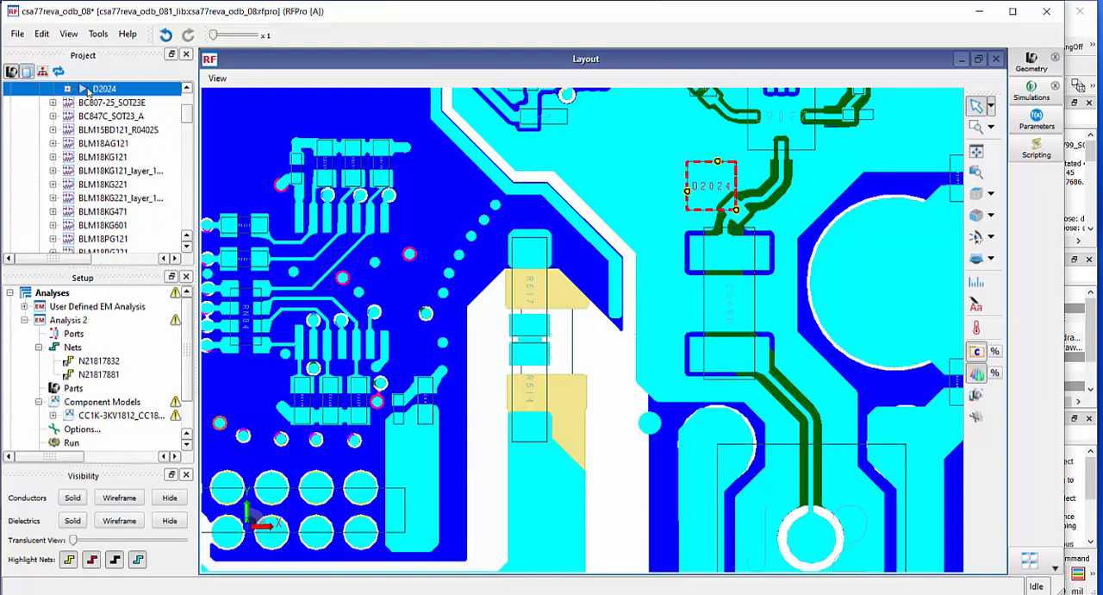
left_click_drag(93, 93, 100, 415)
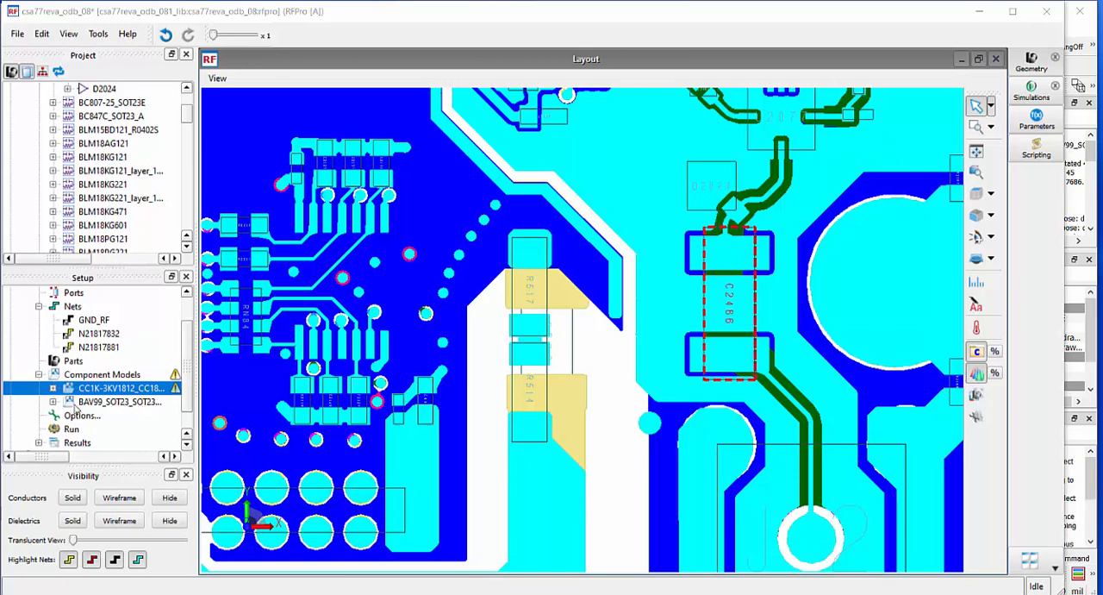
double_click(74, 402)
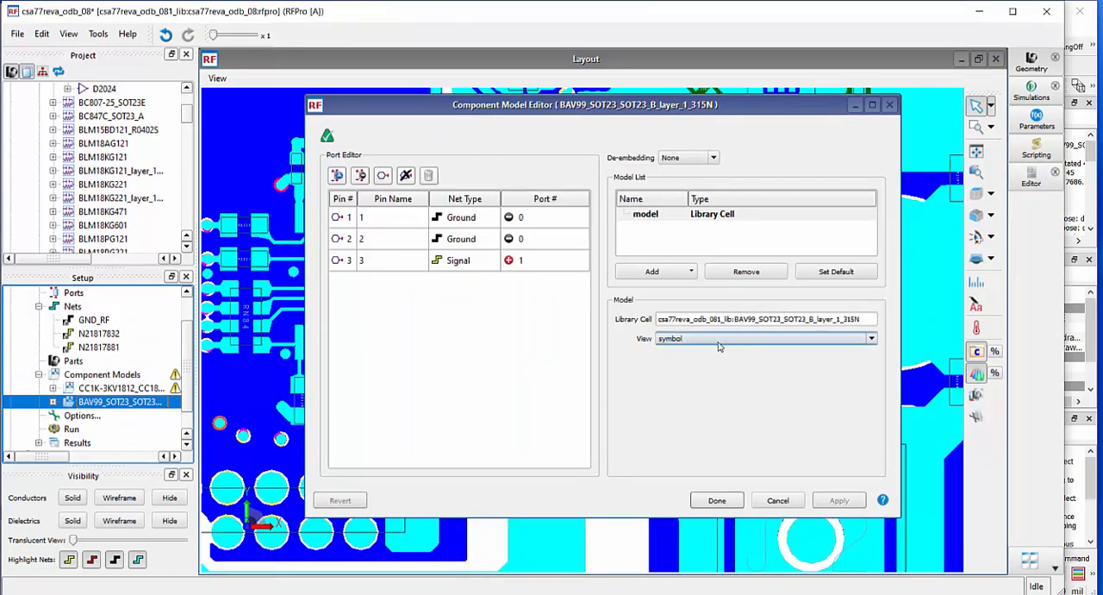
left_click(780, 501)
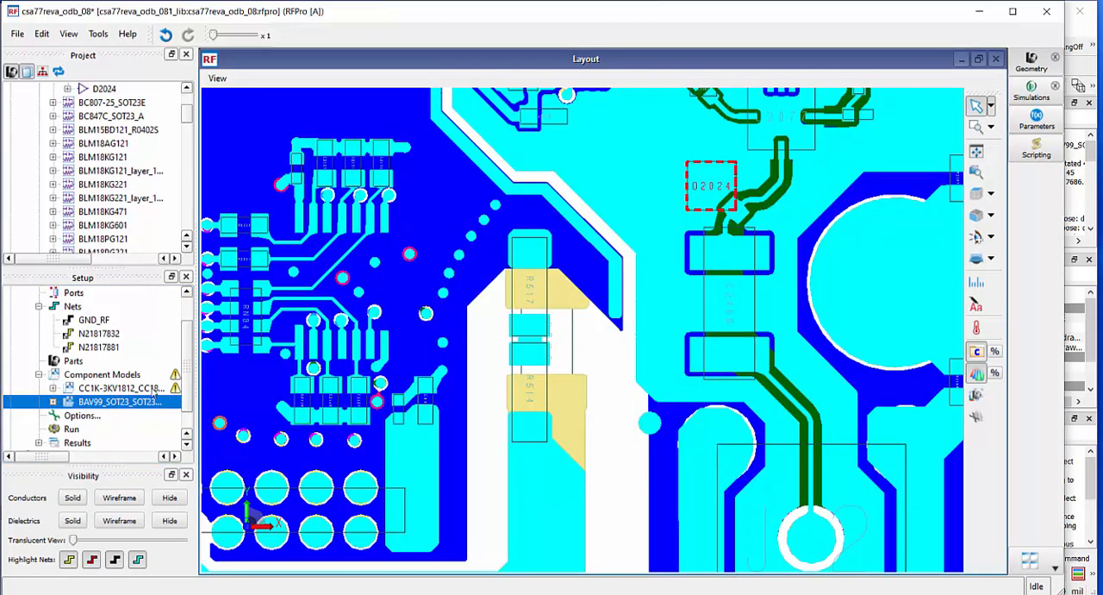
Edit the CC1K-3KV1812 capacitor's component model and open the Model DB in full size to add a model from it
mouse_move(176, 390)
double_click(87, 389)
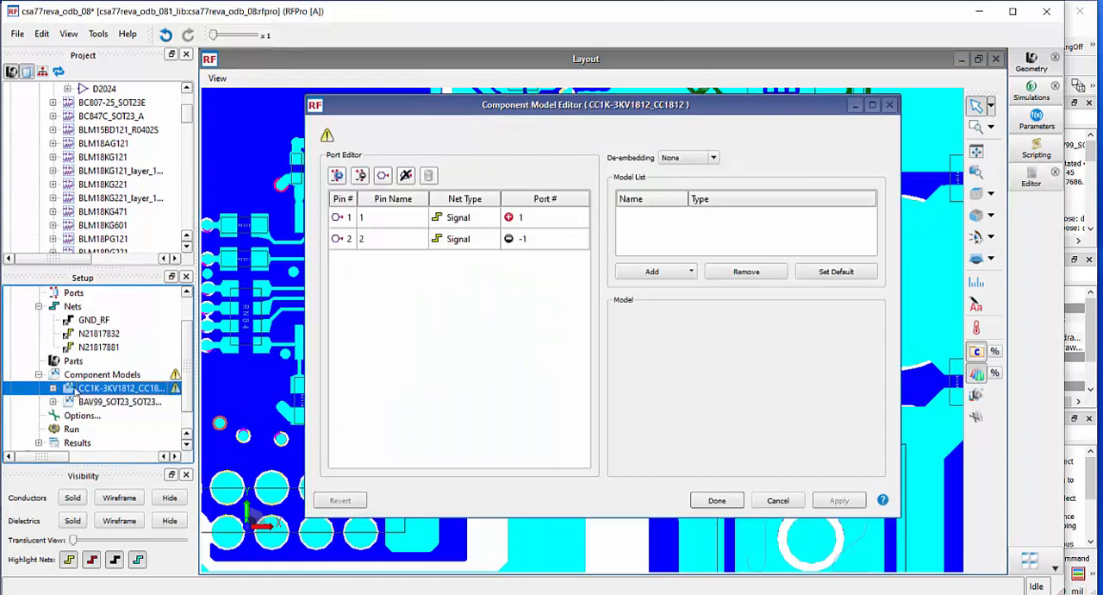
left_click(693, 272)
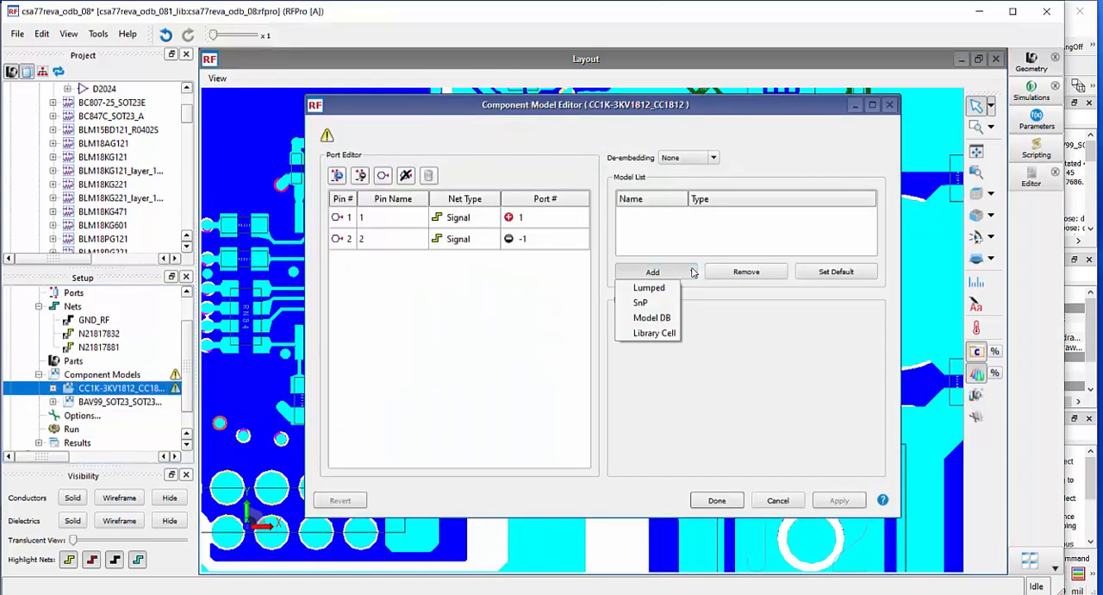
left_click(675, 319)
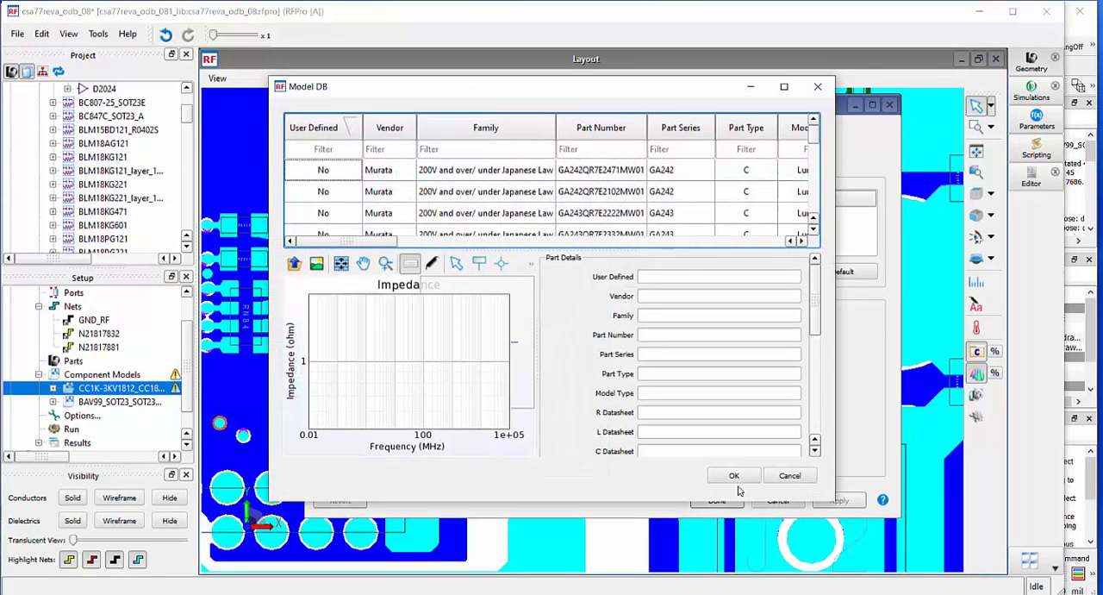
left_click(785, 87)
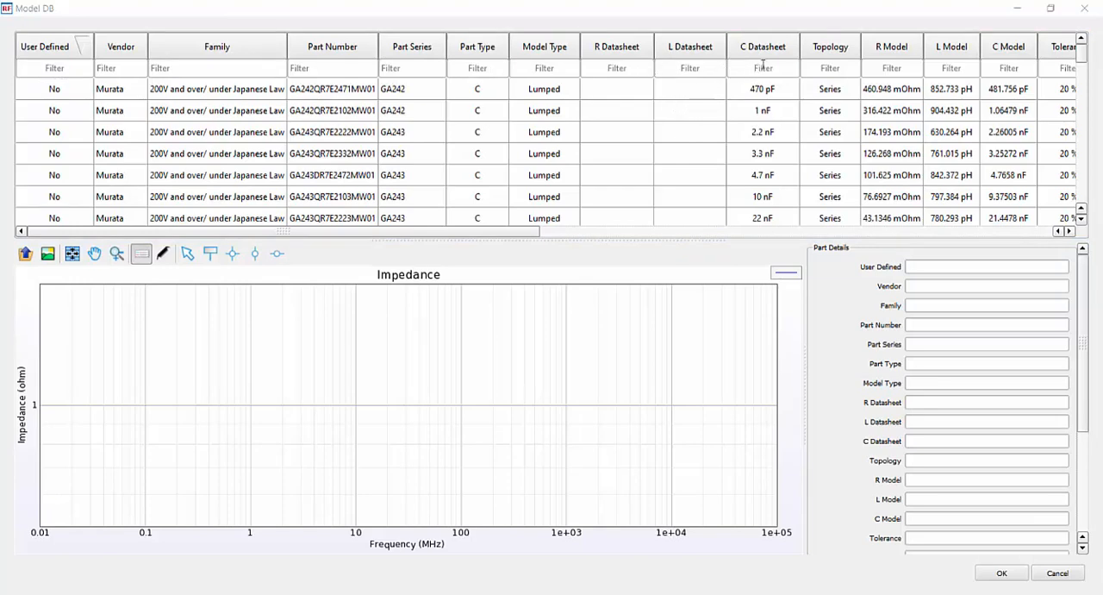
Filter the model database for a datasheet capacitance of 100 nF and assign the Murata part GC332QD72E104KX01 to the CC1K-3KV1812 capacitor
left_click(763, 67)
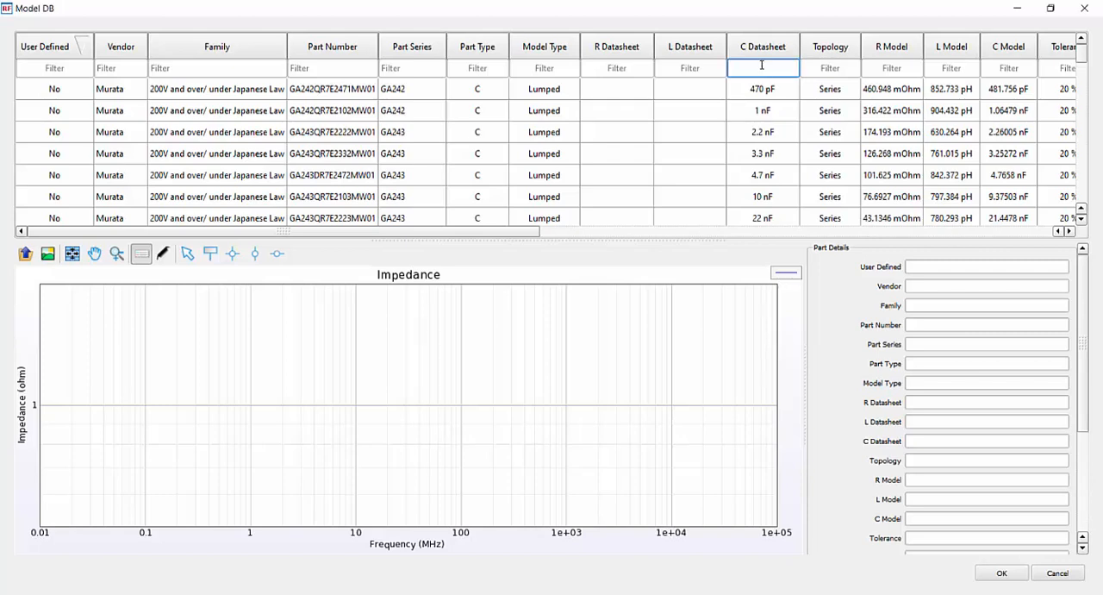
type("100 nF")
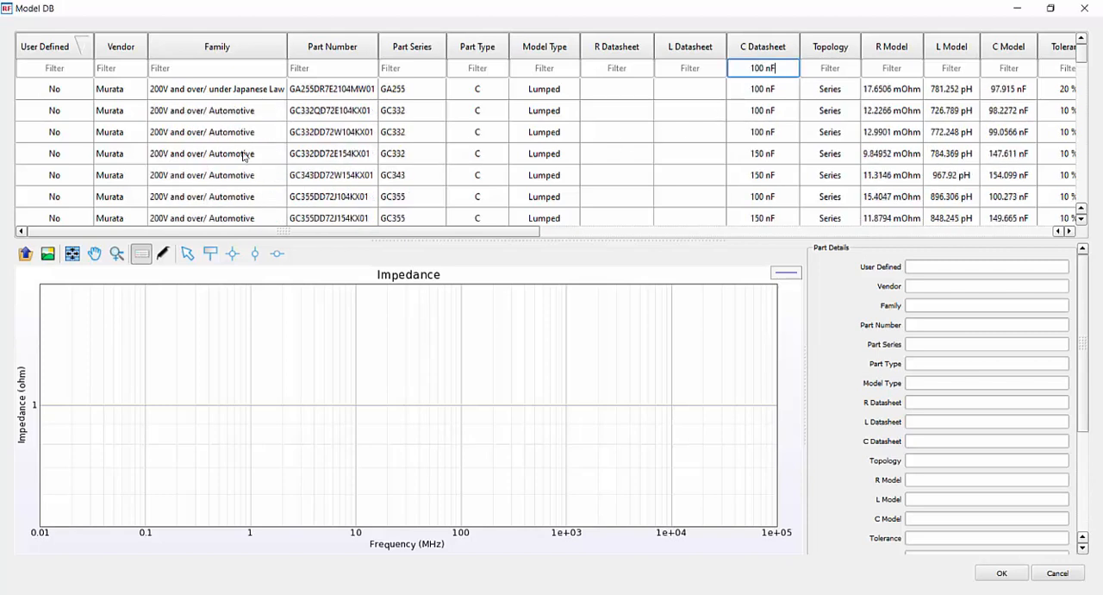
scroll(252, 200, "down", 4)
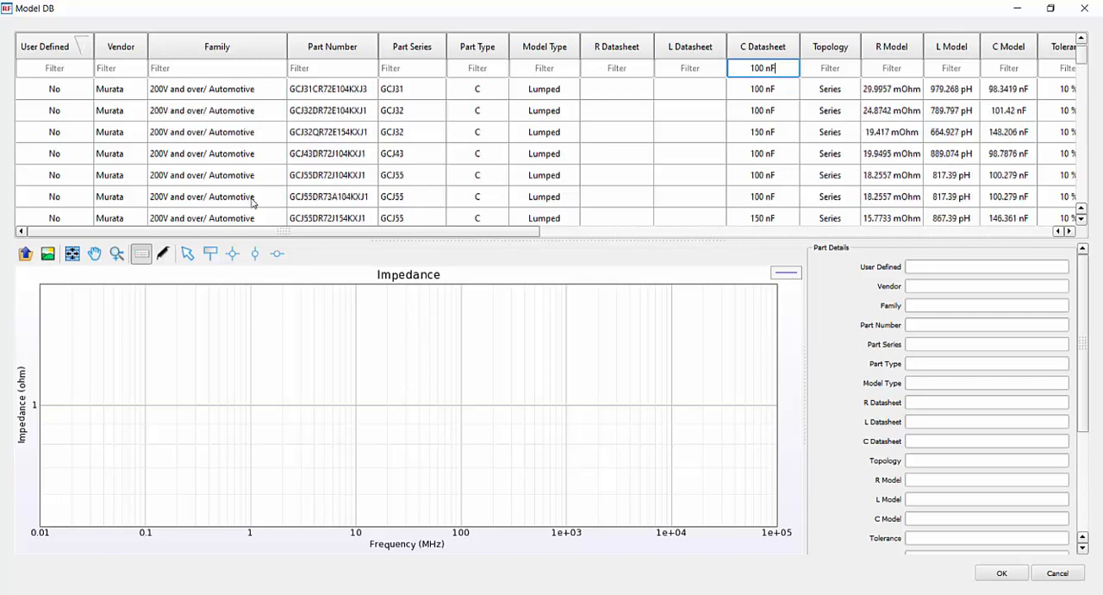
scroll(257, 202, "up", 4)
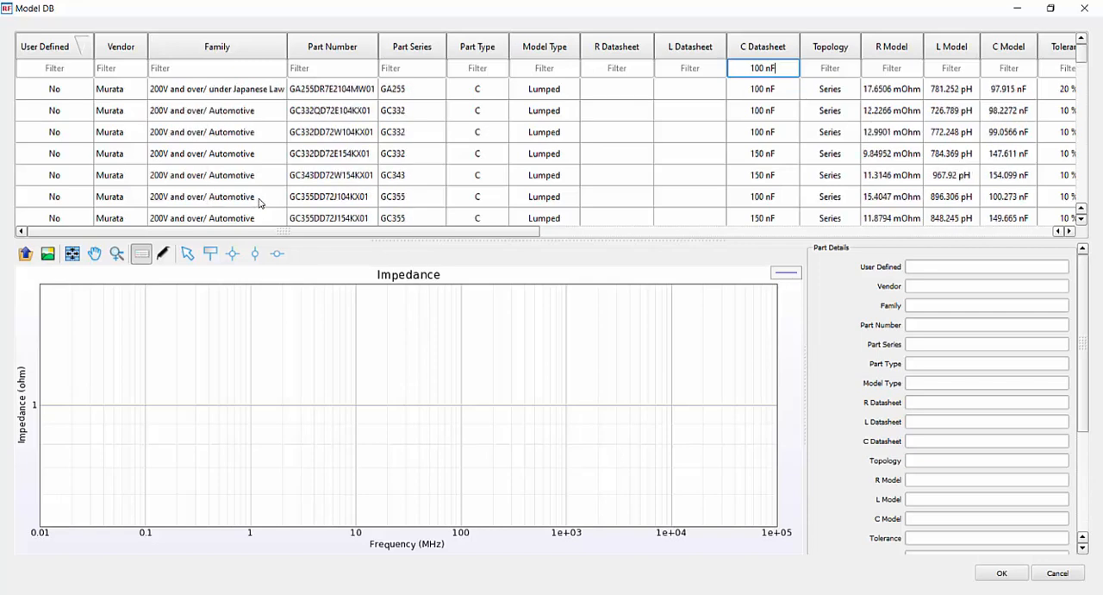
left_click(247, 117)
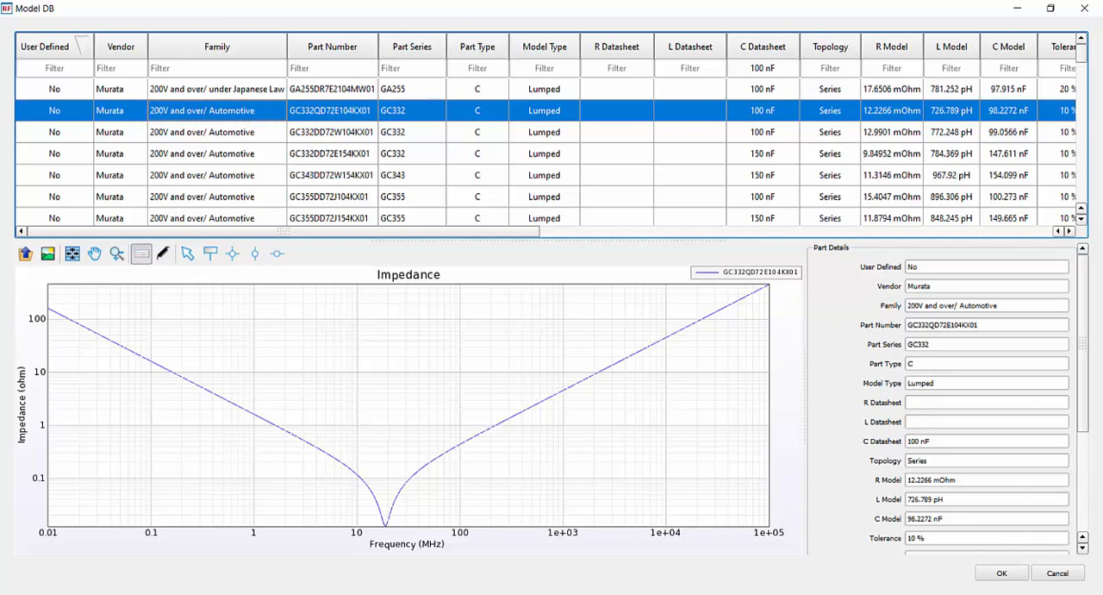
left_click(1009, 575)
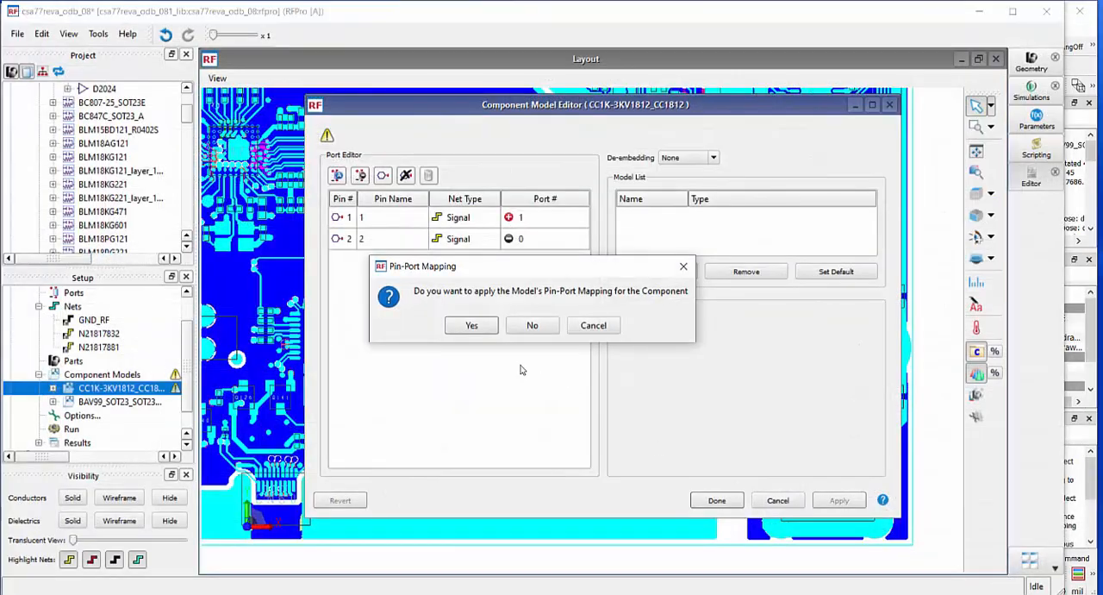
left_click(717, 500)
Hide the layout's conductors and highlight the nets N21817881 and N21817832 in turn to trace the RF input path
scroll(142, 405, "down", 1)
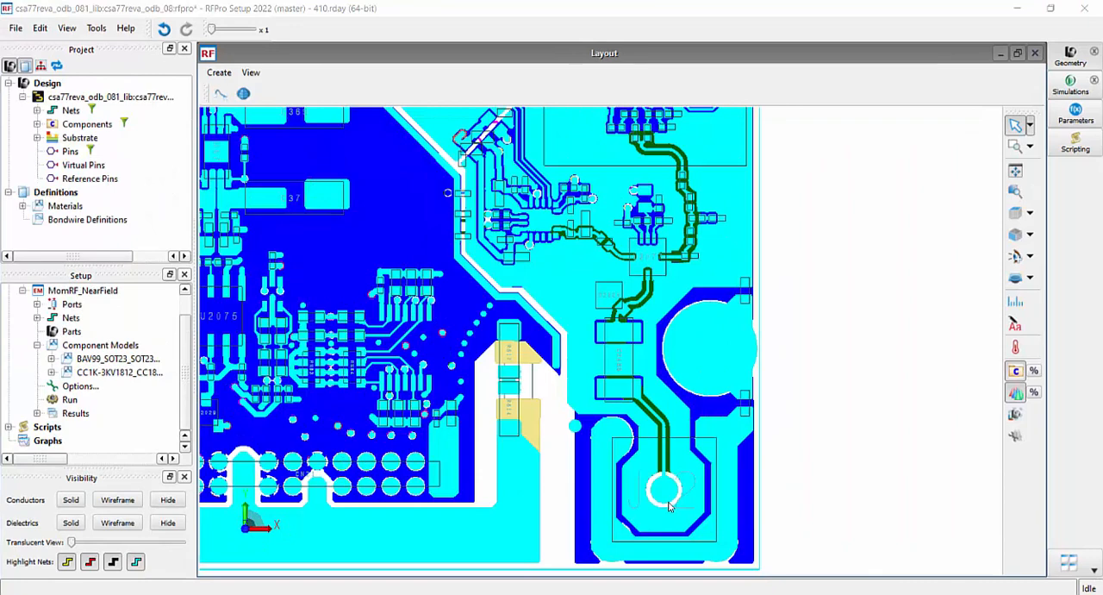
mouse_move(669, 506)
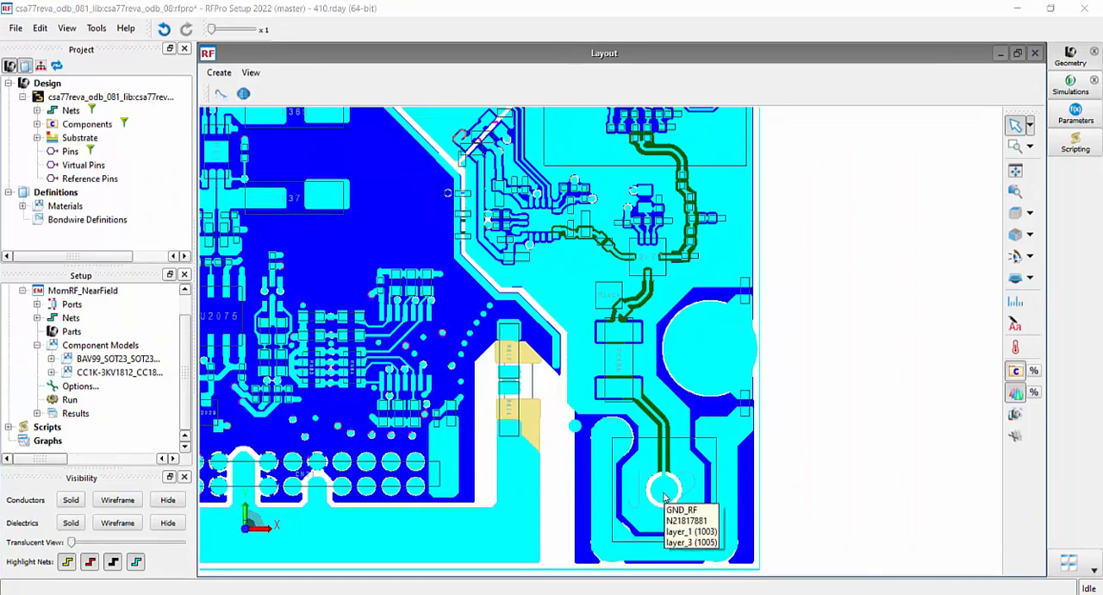
mouse_move(653, 274)
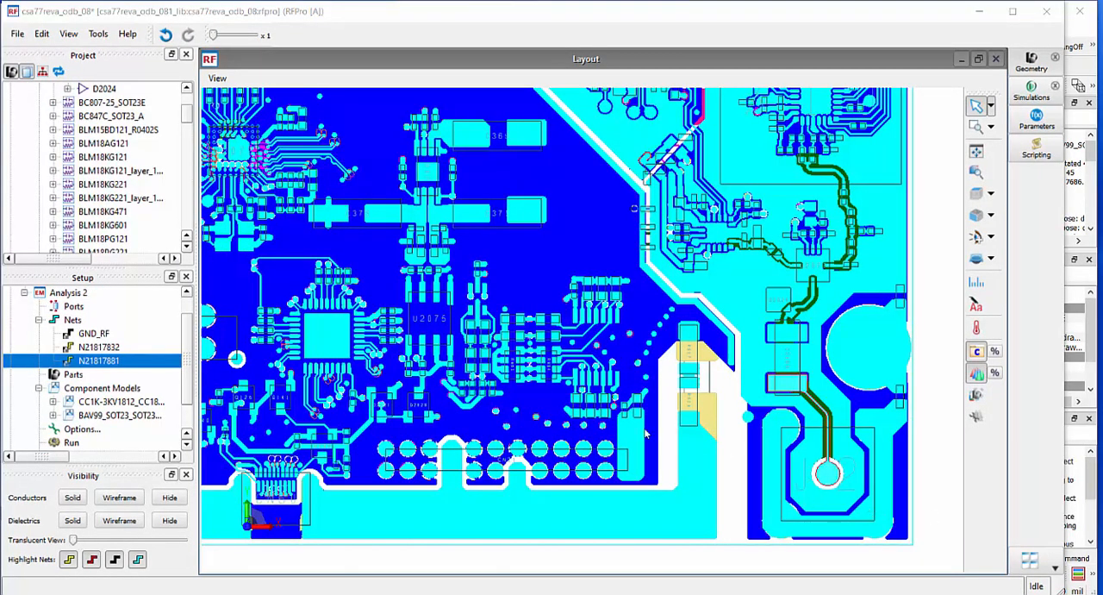
left_click(105, 346)
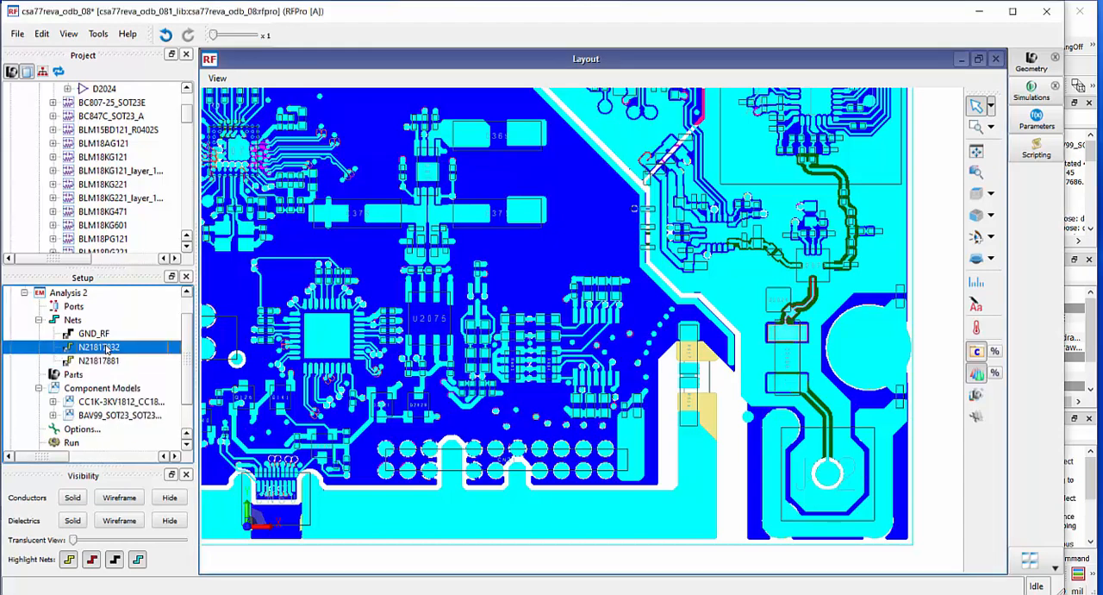
left_click(102, 362)
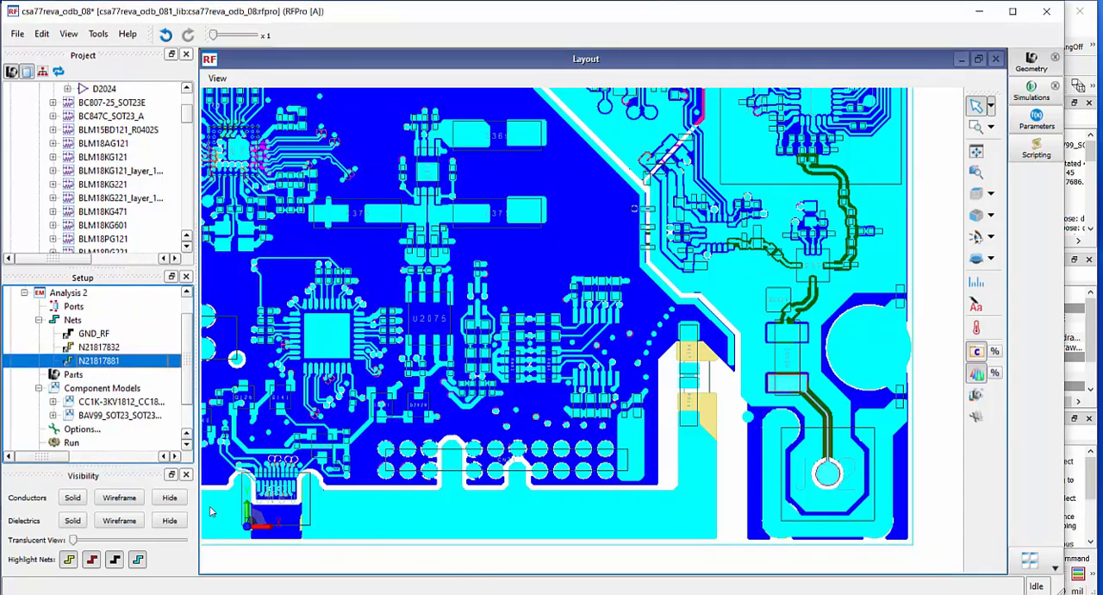
left_click(170, 497)
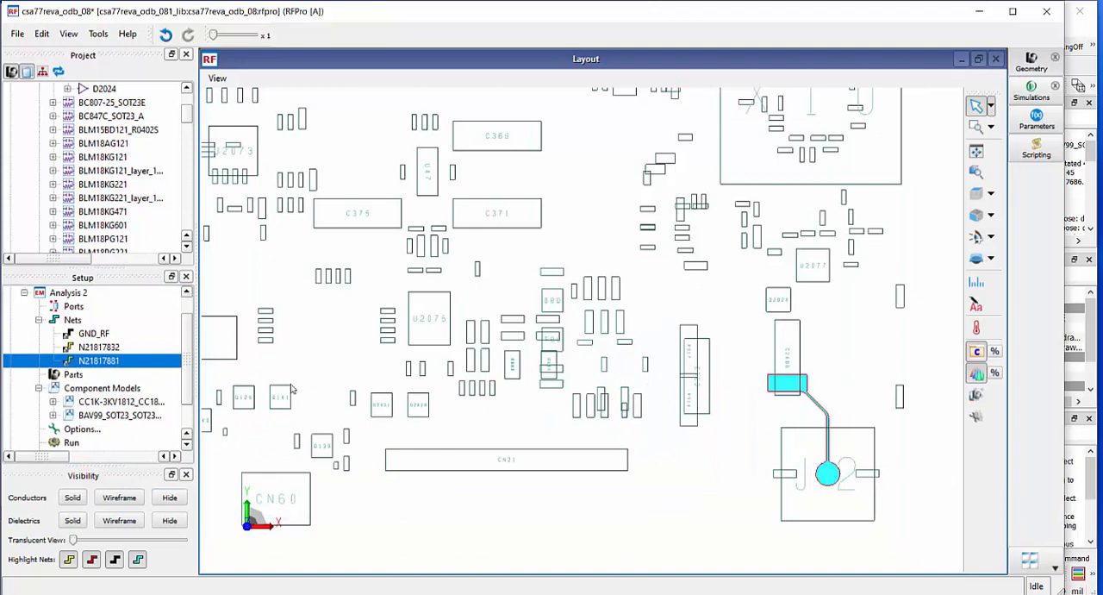
left_click(119, 348)
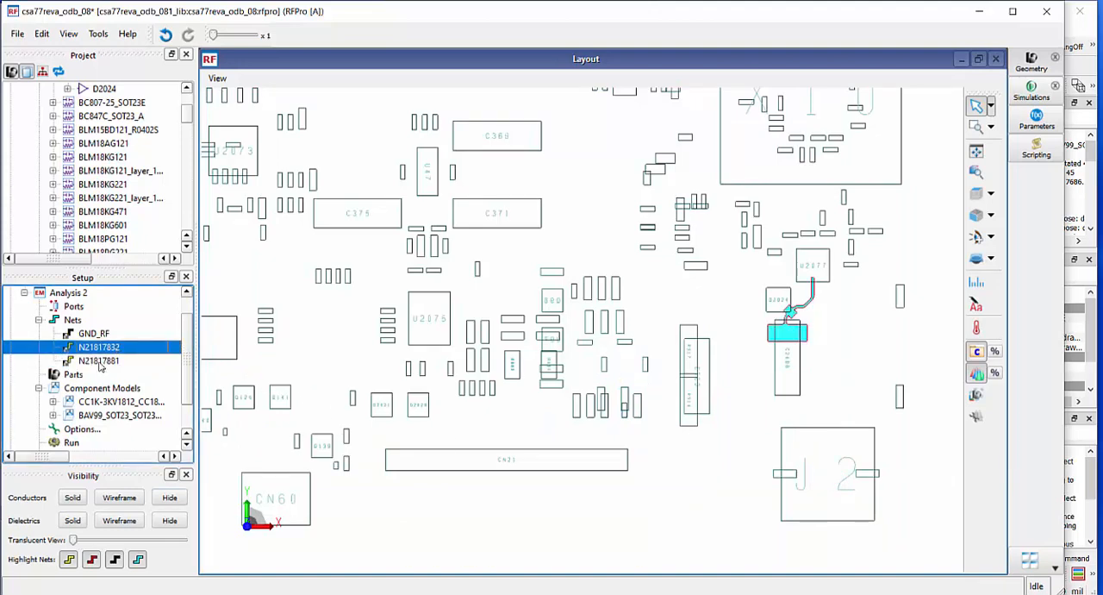
Create a port at J2 on net N21817881 with GND_RF for the minus terminal and Do Nothing for C2486, then highlight the port and net together
left_click(102, 362)
right_click(102, 365)
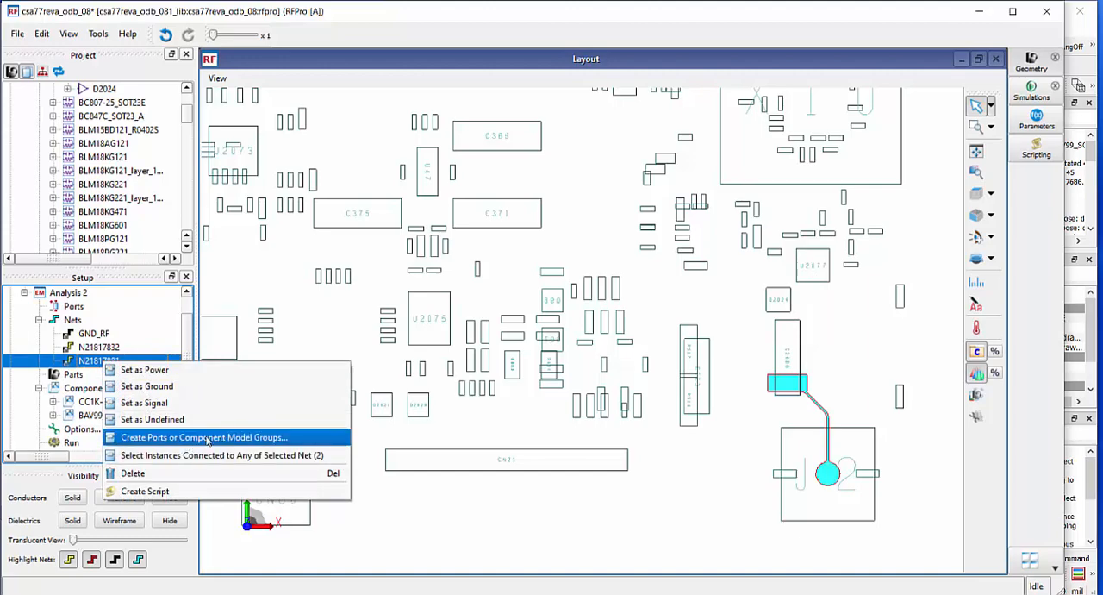
left_click(208, 440)
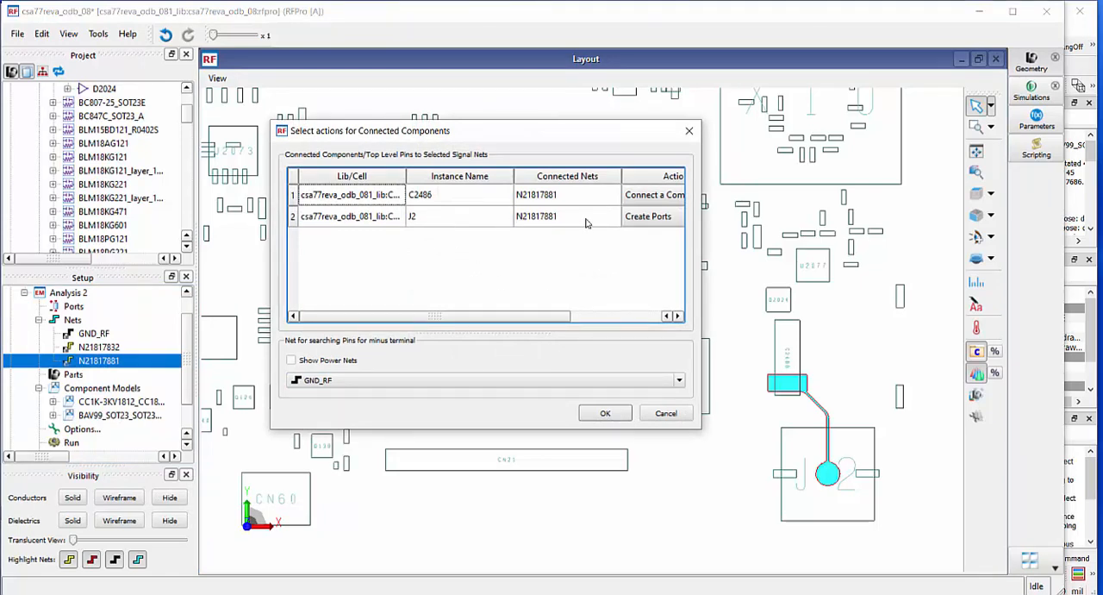
left_click(659, 197)
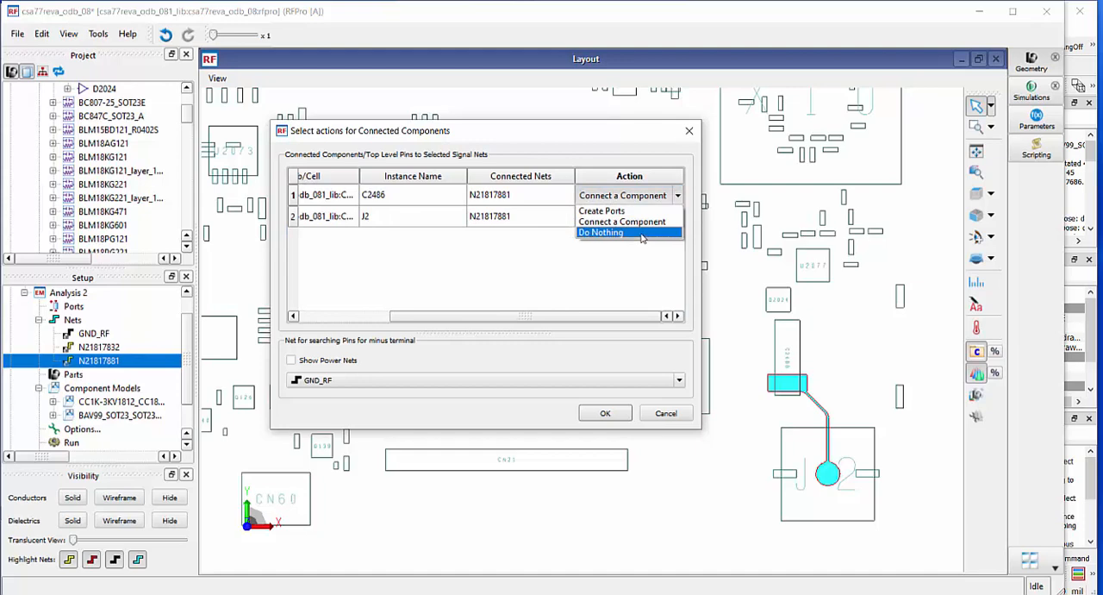
left_click(641, 233)
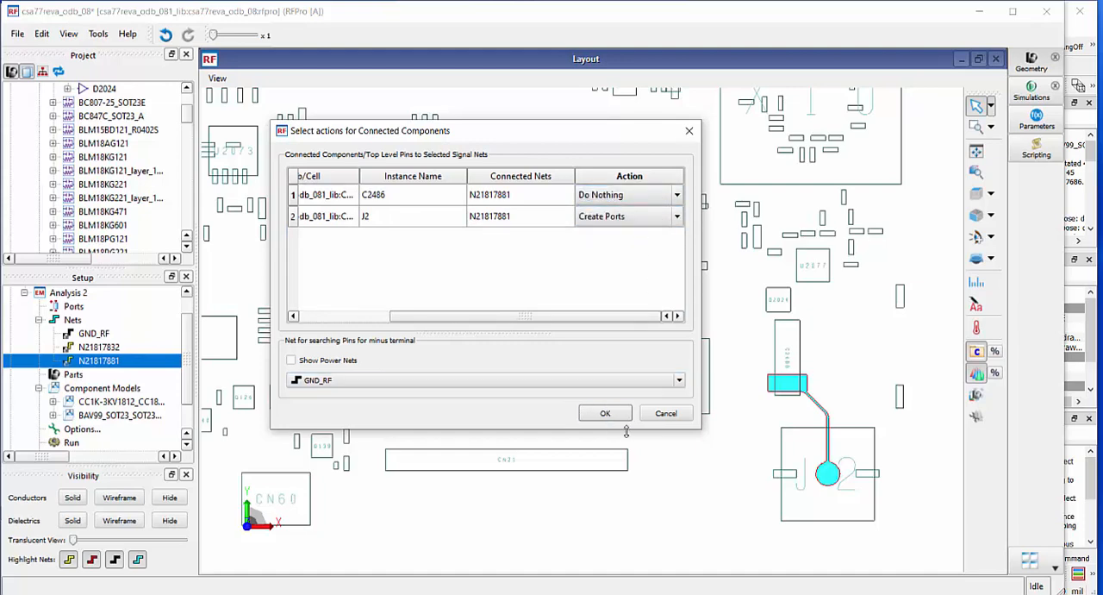
left_click(358, 380)
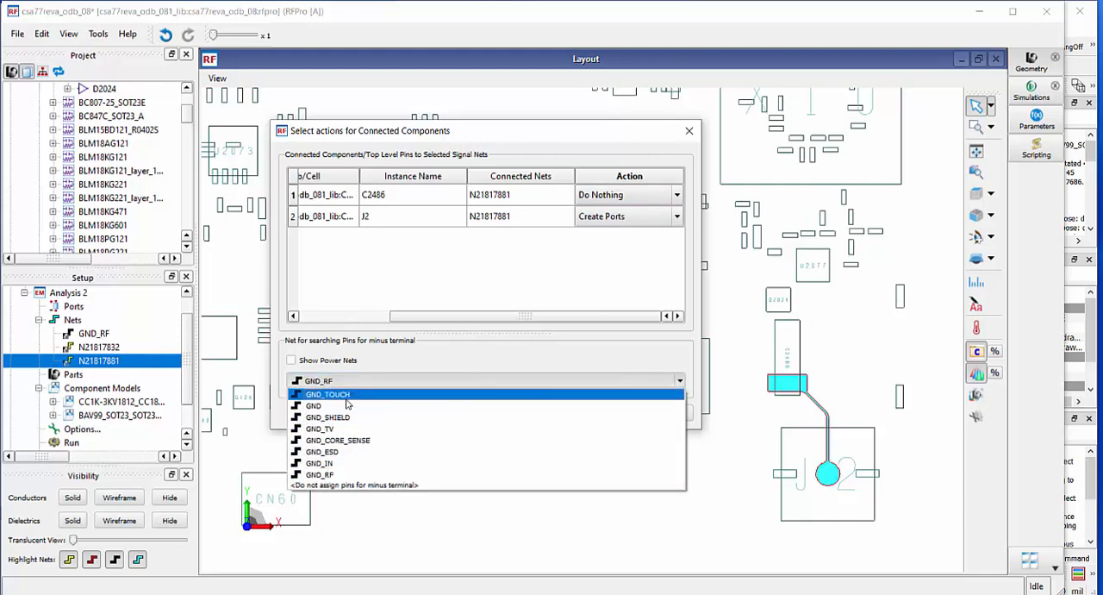
left_click(347, 475)
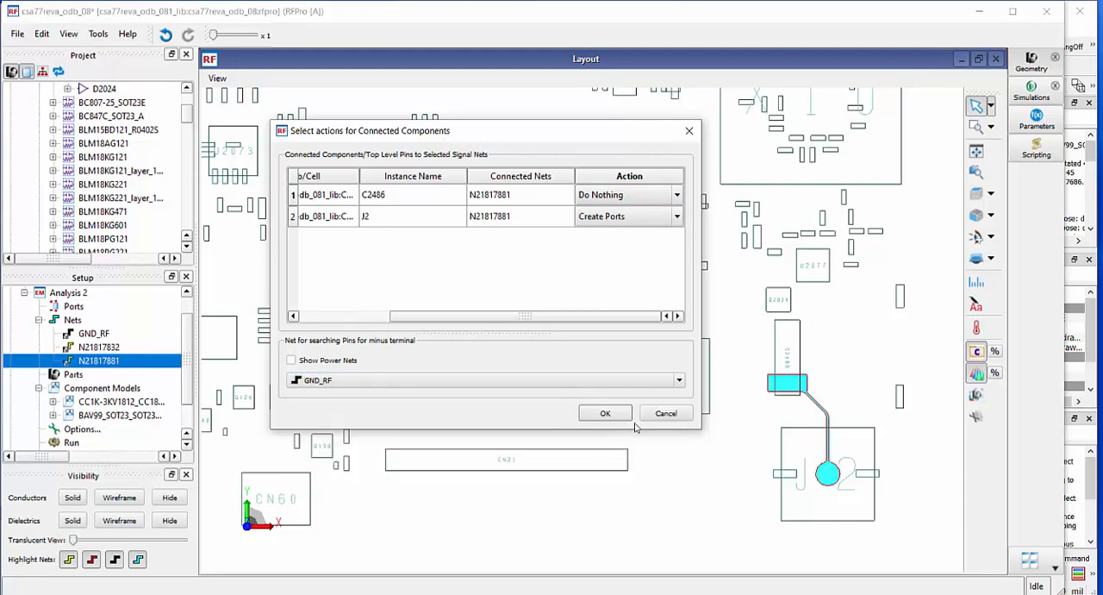
left_click(606, 414)
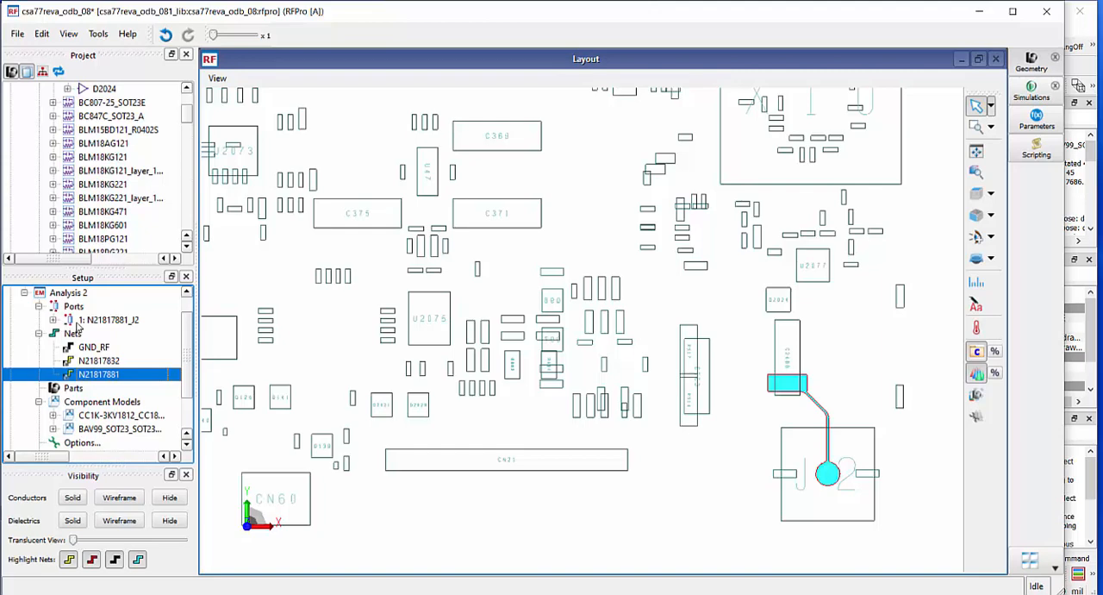
left_click(79, 322)
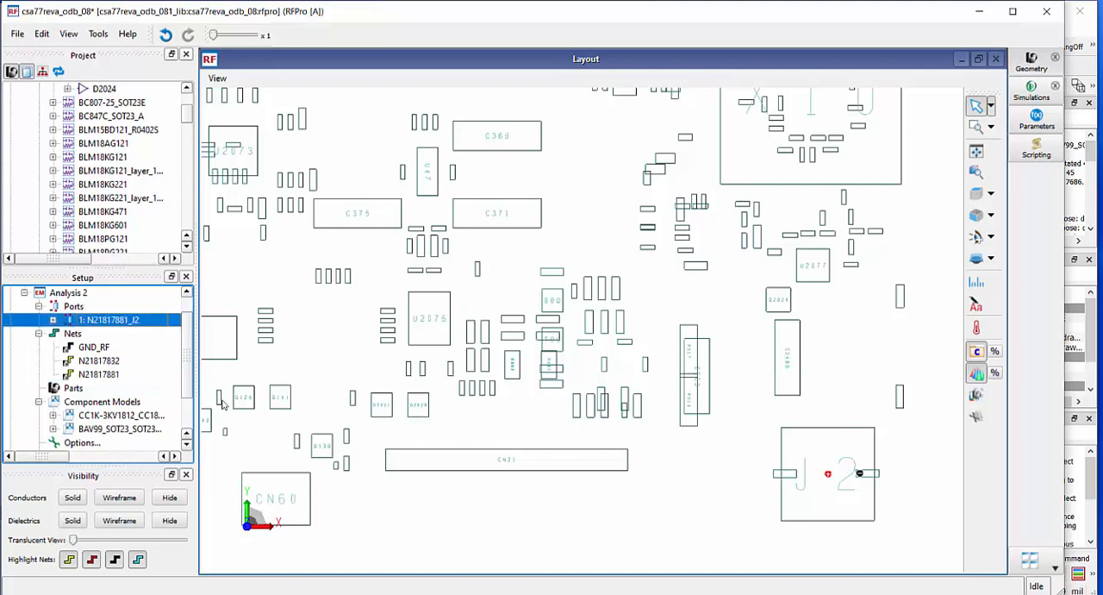
left_click(114, 376, "ctrl")
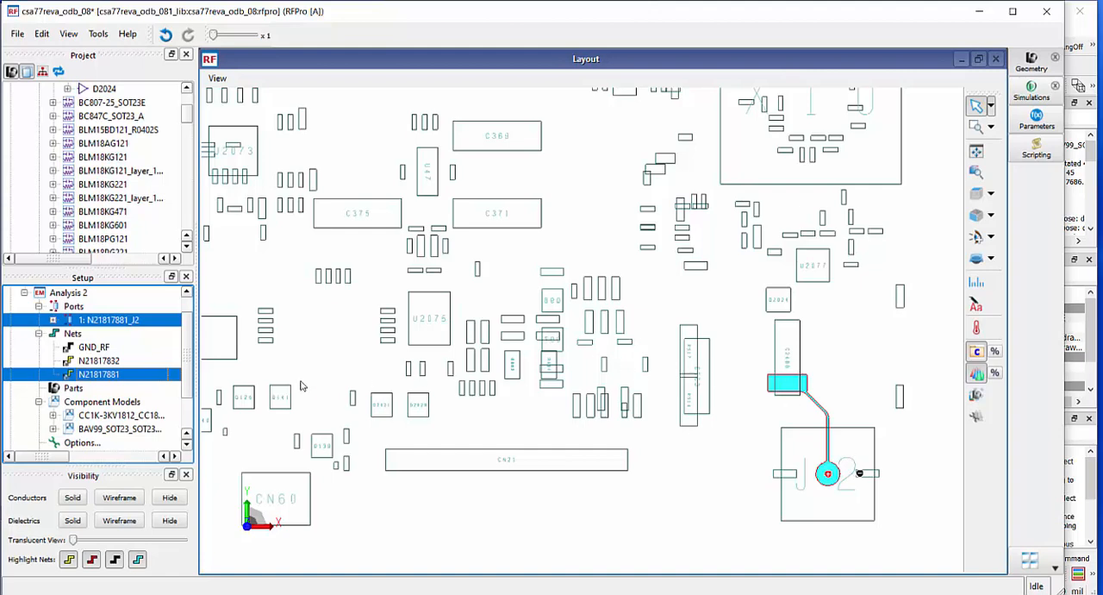
Create a port at U2077 on net N21817832 with GND_RF for the minus terminal and Do Nothing for D2024 and C2486
left_click(107, 362)
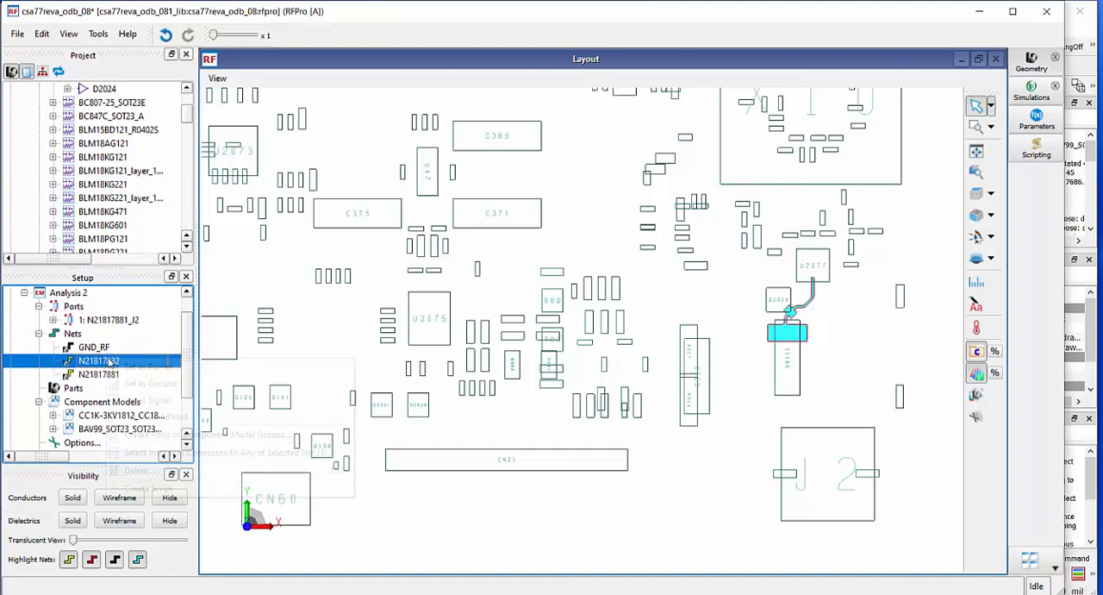
right_click(107, 362)
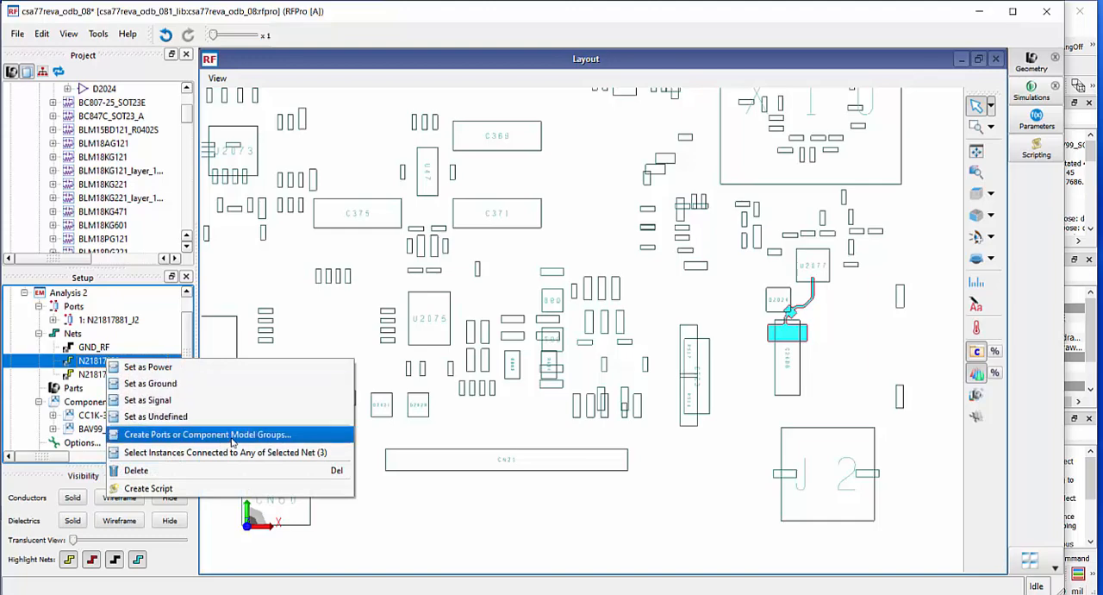
left_click(207, 434)
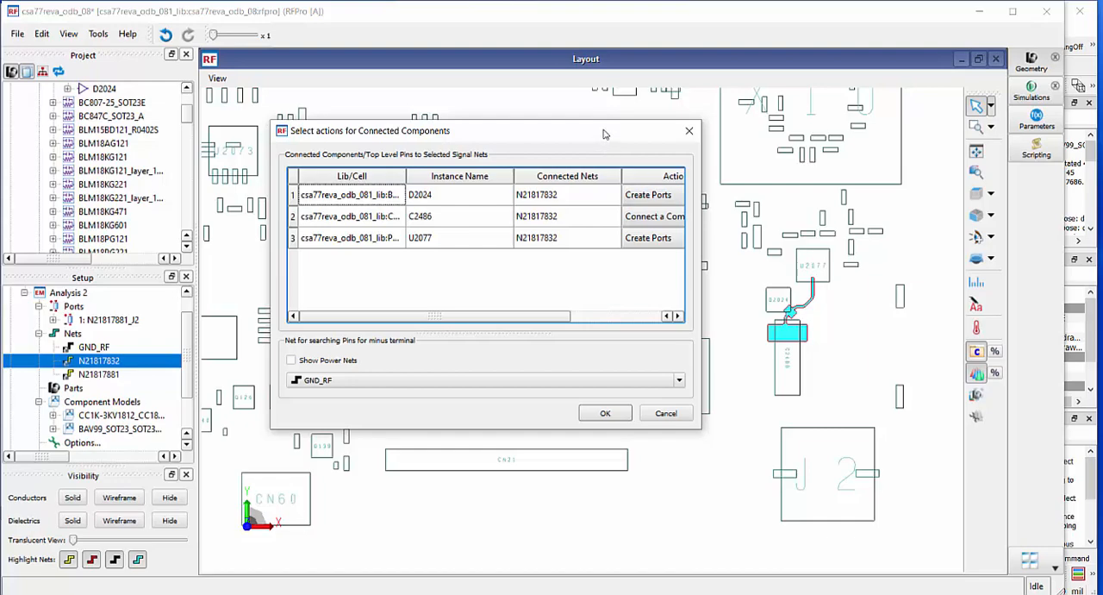
left_click_drag(606, 131, 442, 128)
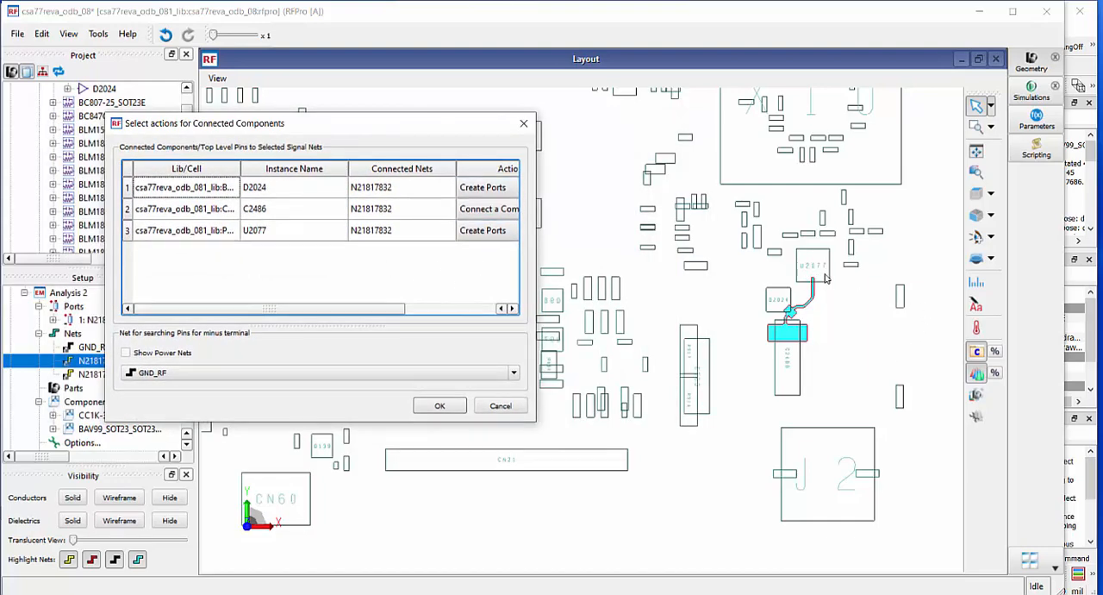
left_click(505, 209)
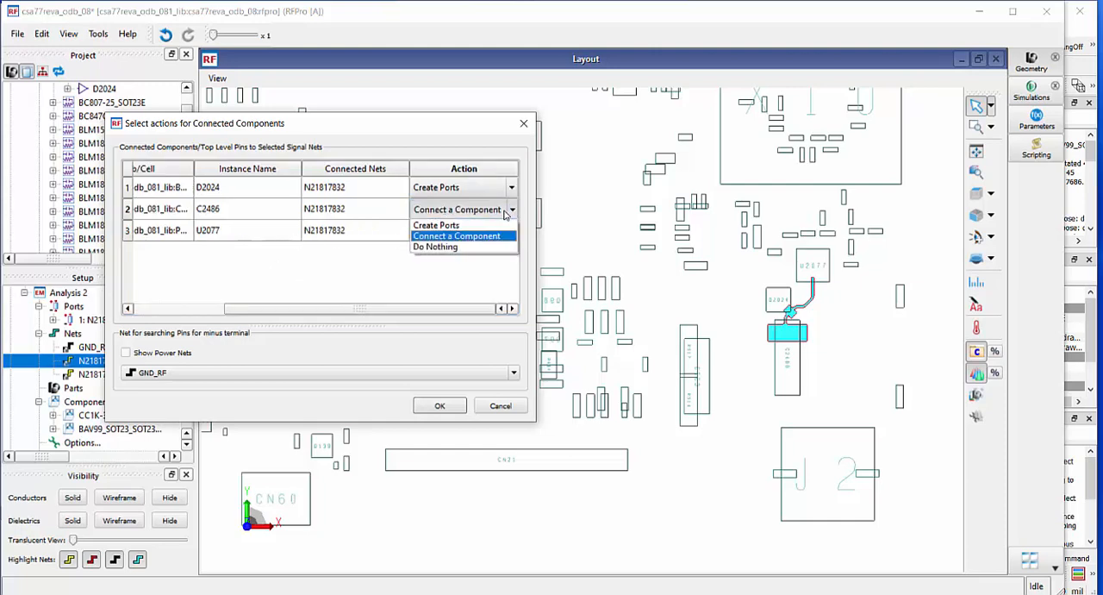
left_click(486, 241)
left_click(516, 188)
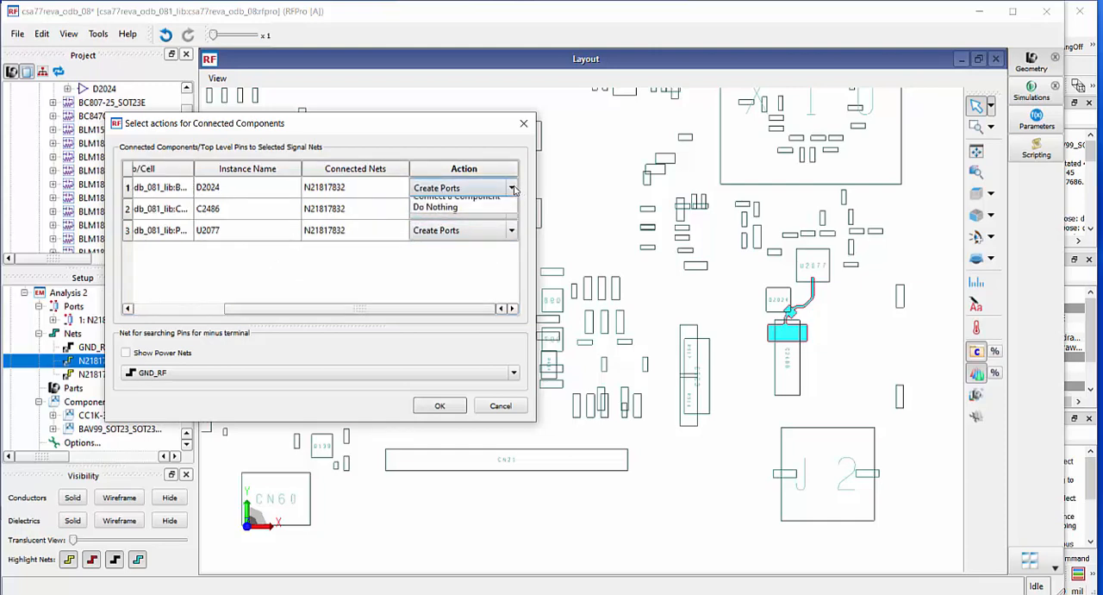
left_click(495, 227)
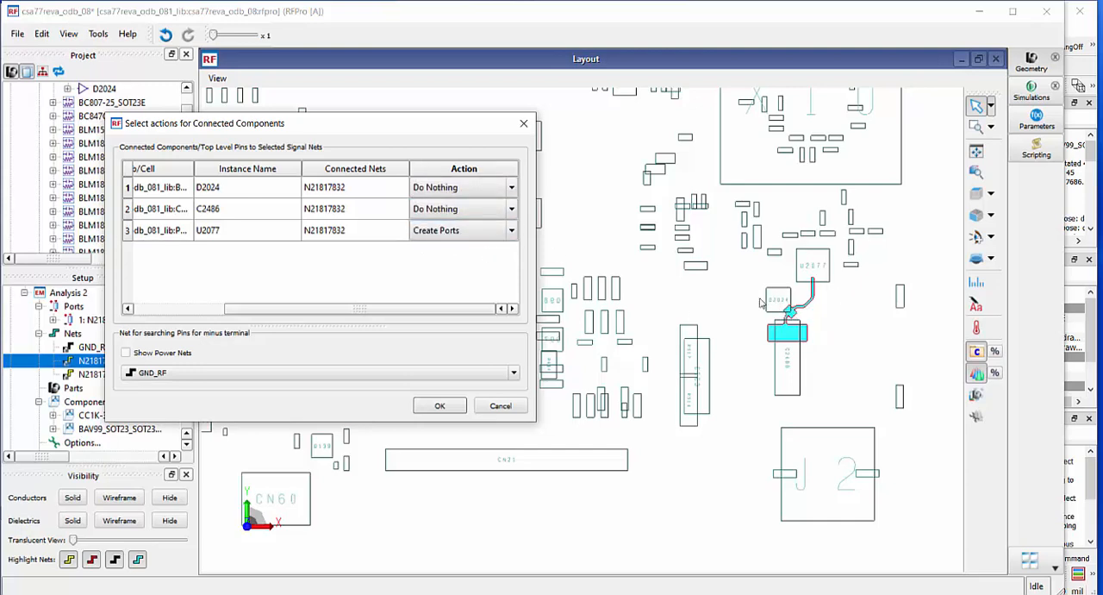
left_click(440, 407)
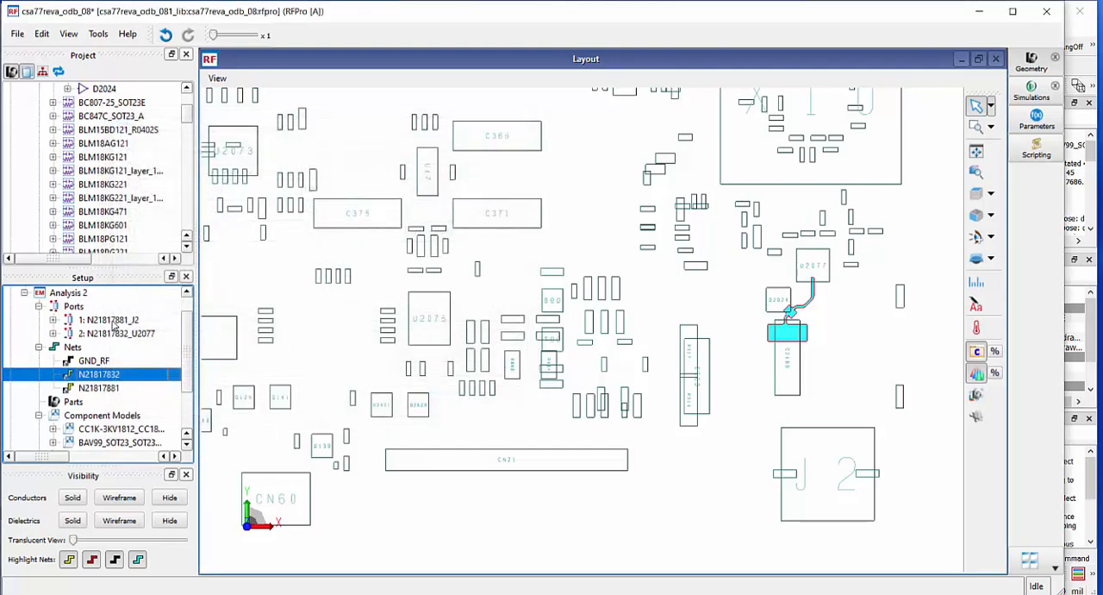
Highlight the J2 and U2077 ports together with the nets N21817832 and N21817881 in the layout
left_click(113, 324, "ctrl")
left_click(121, 336, "ctrl")
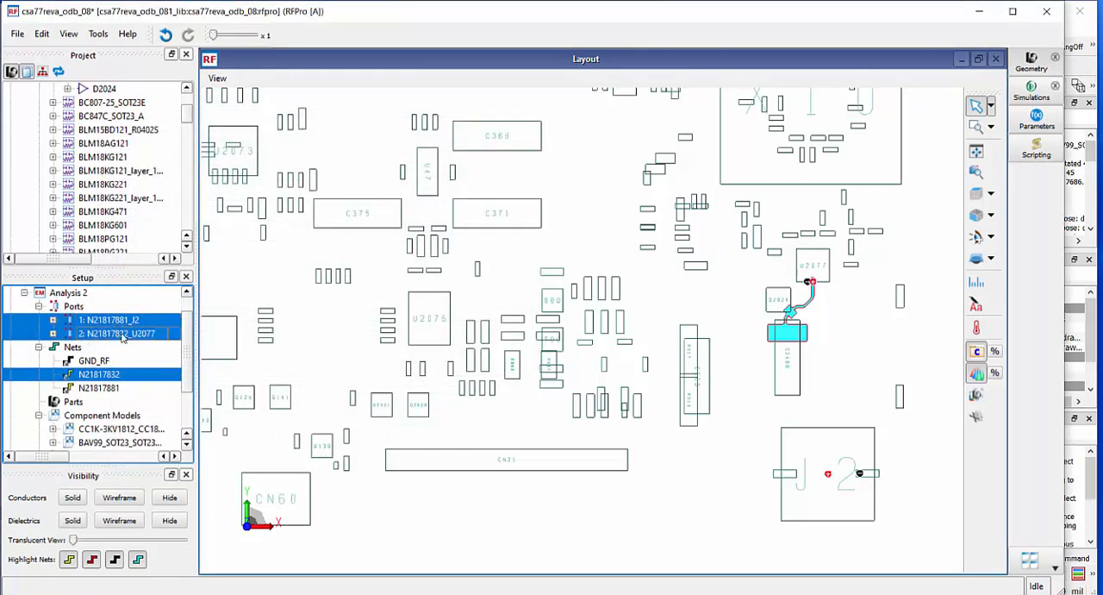
left_click(87, 389, "ctrl")
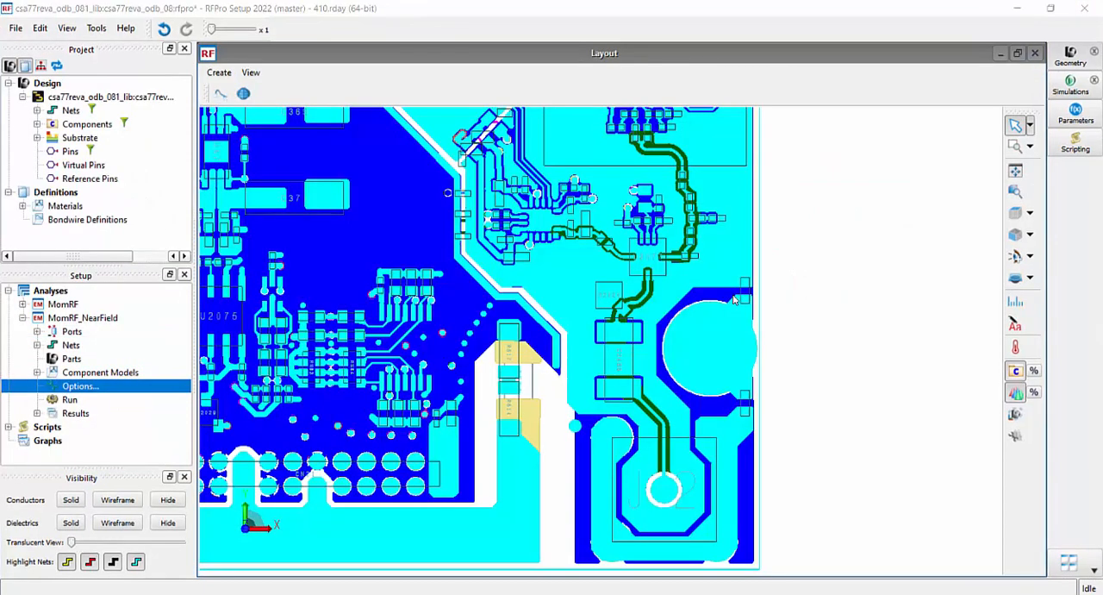
Open the options of the MomRF_NearField analysis and review the sweep types available for the adaptive frequency plan
mouse_move(733, 299)
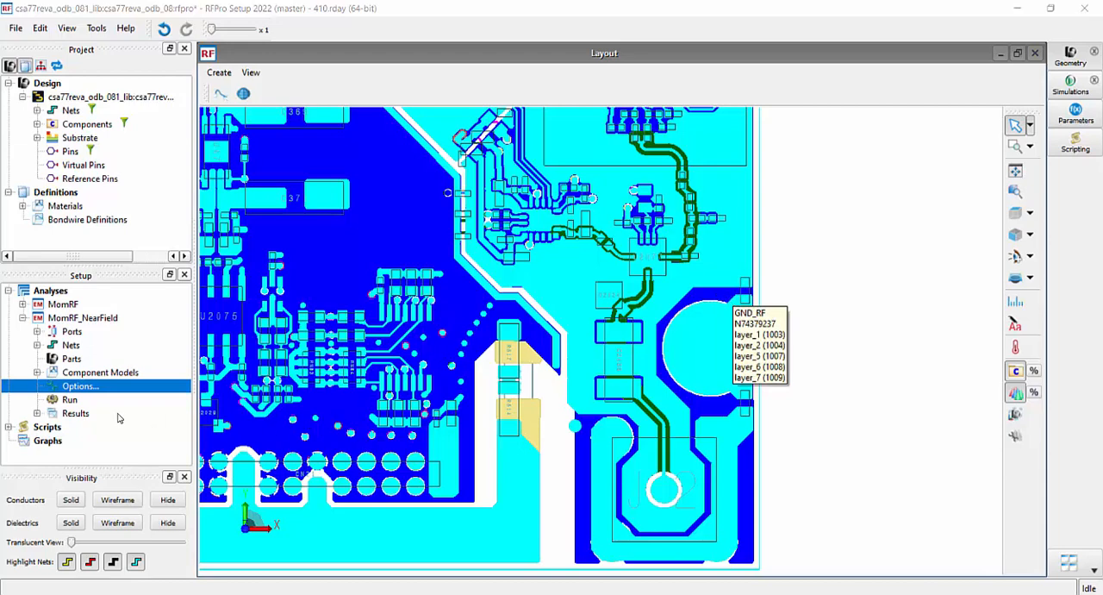
double_click(80, 387)
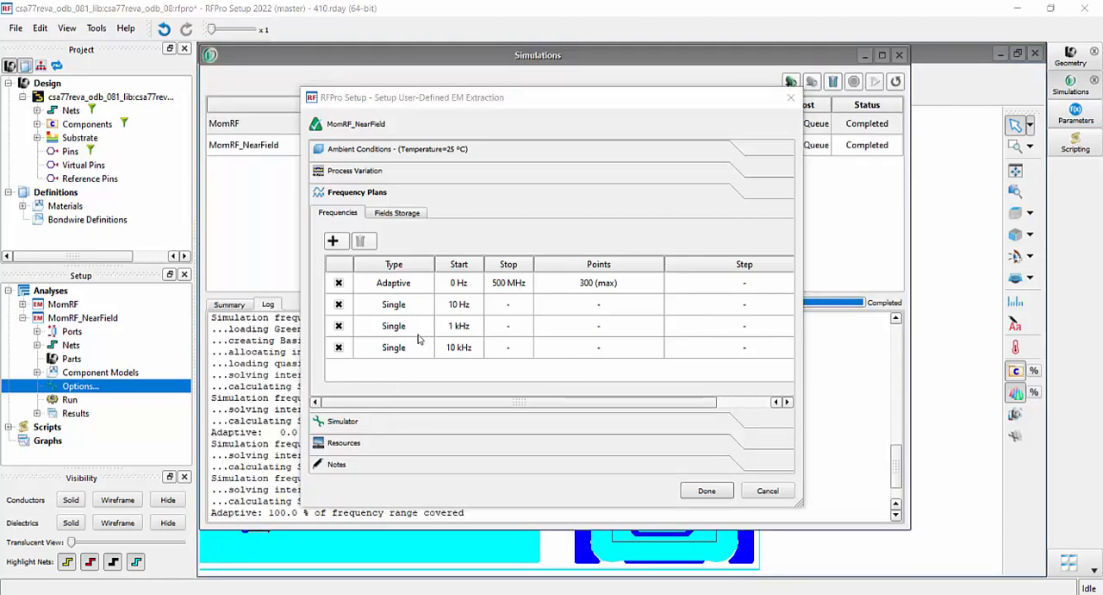
left_click(408, 283)
left_click(409, 283)
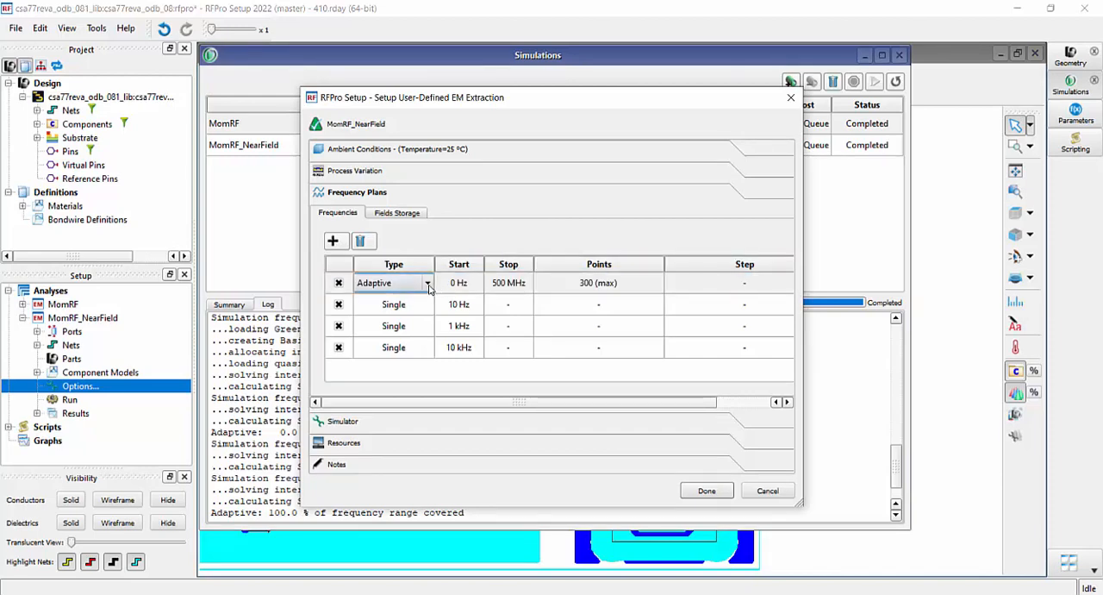
left_click(428, 284)
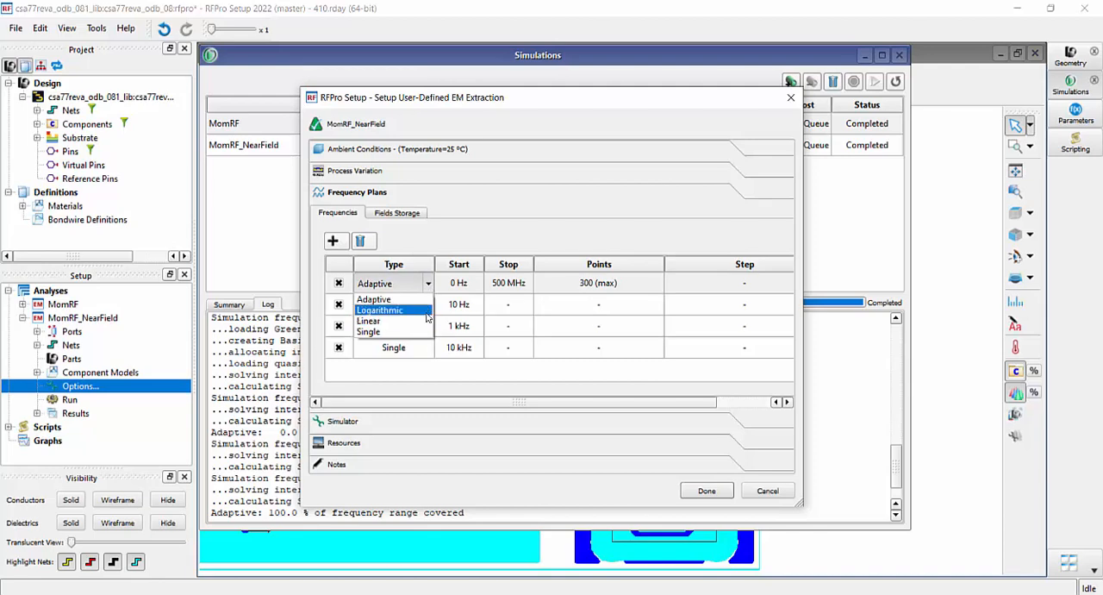
left_click(461, 242)
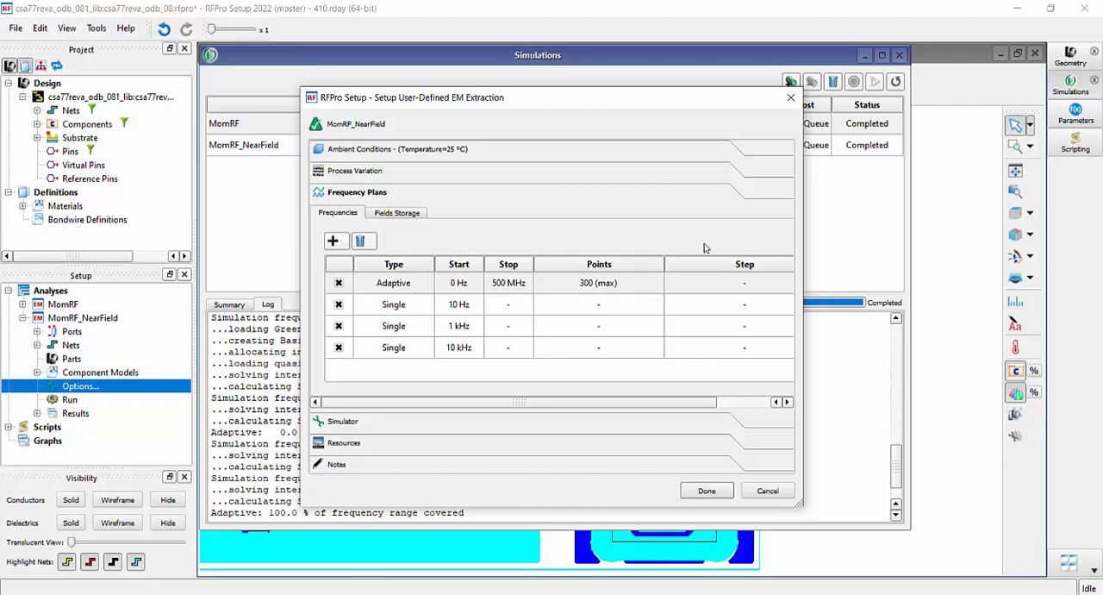
left_click(767, 491)
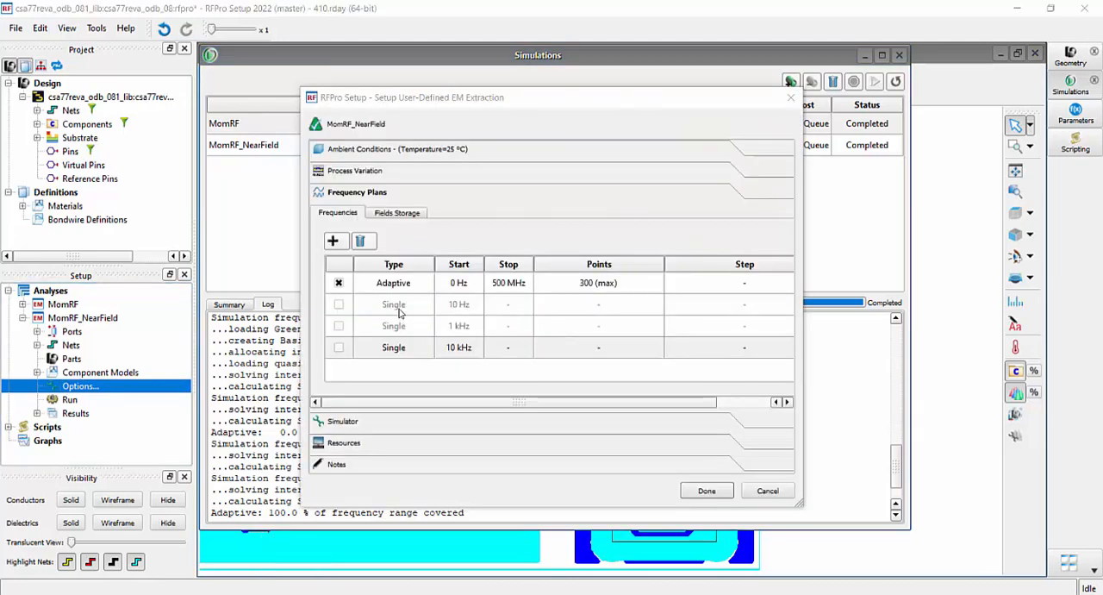
Turn on Mesh Domain Optimization in the advanced setup of the Momentum RF simulator
left_click(347, 420)
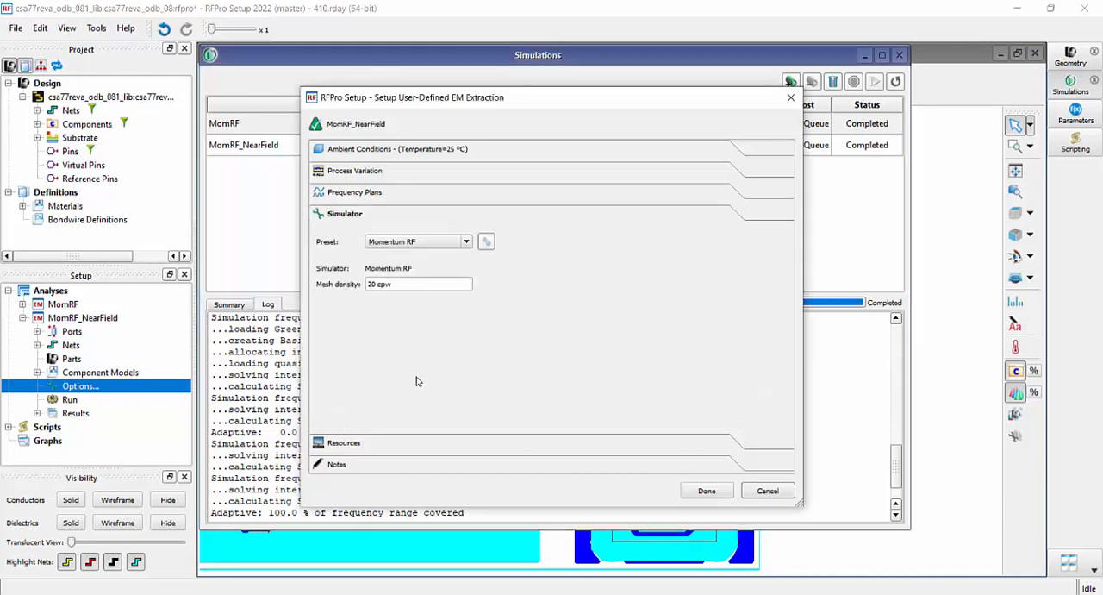
left_click(488, 245)
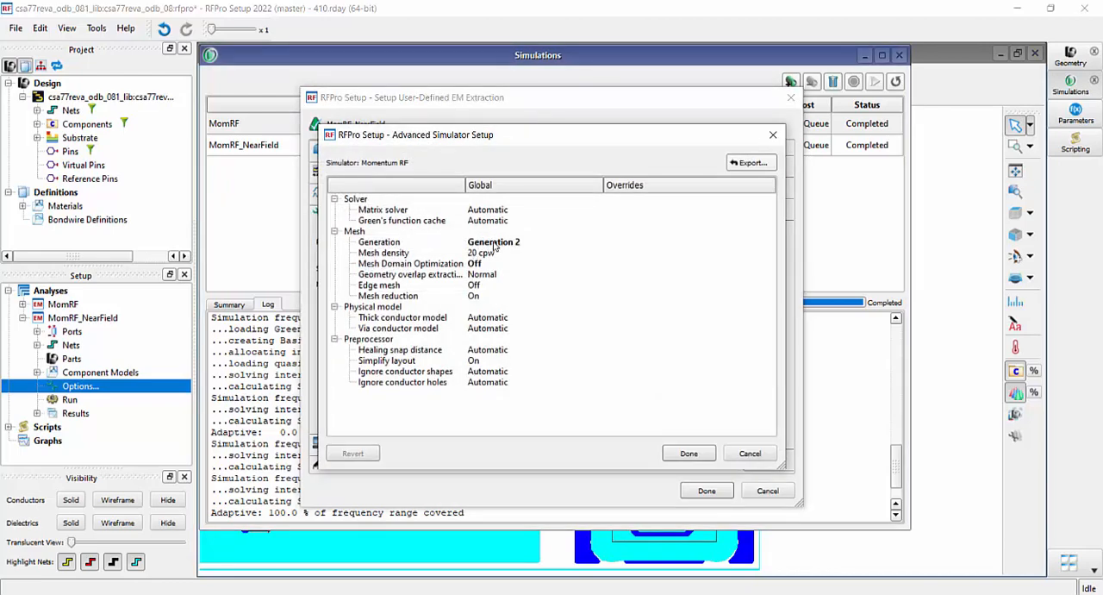
left_click(506, 243)
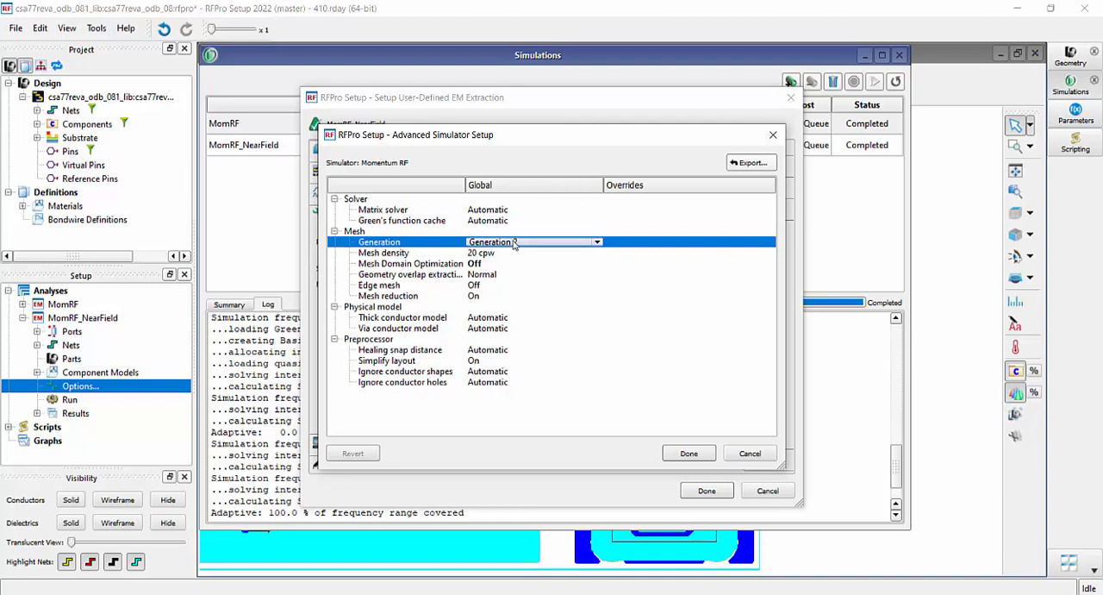
left_click(509, 267)
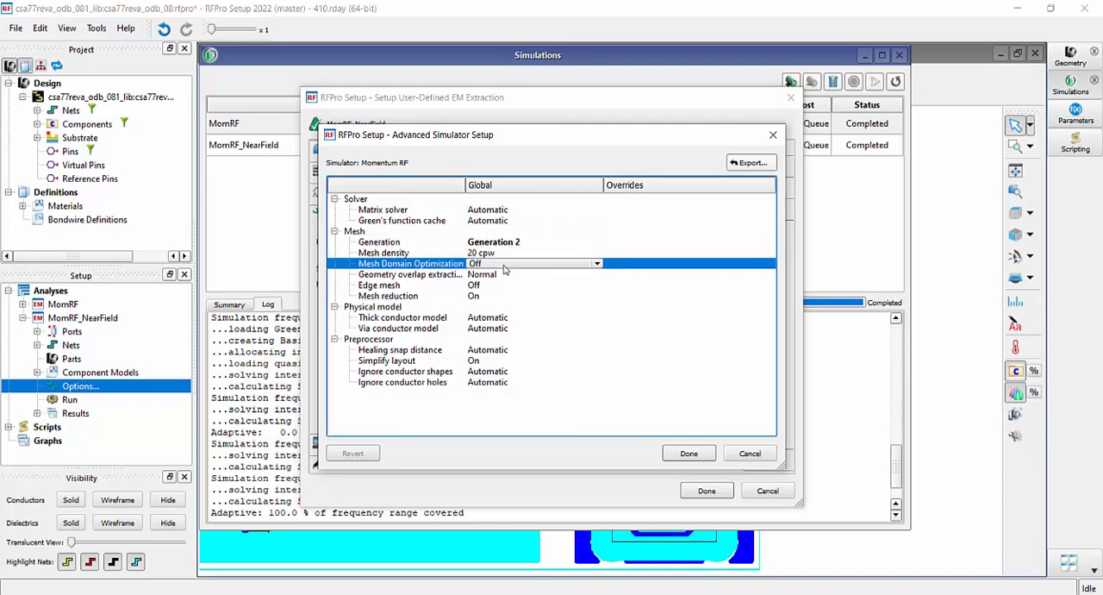
left_click(507, 266)
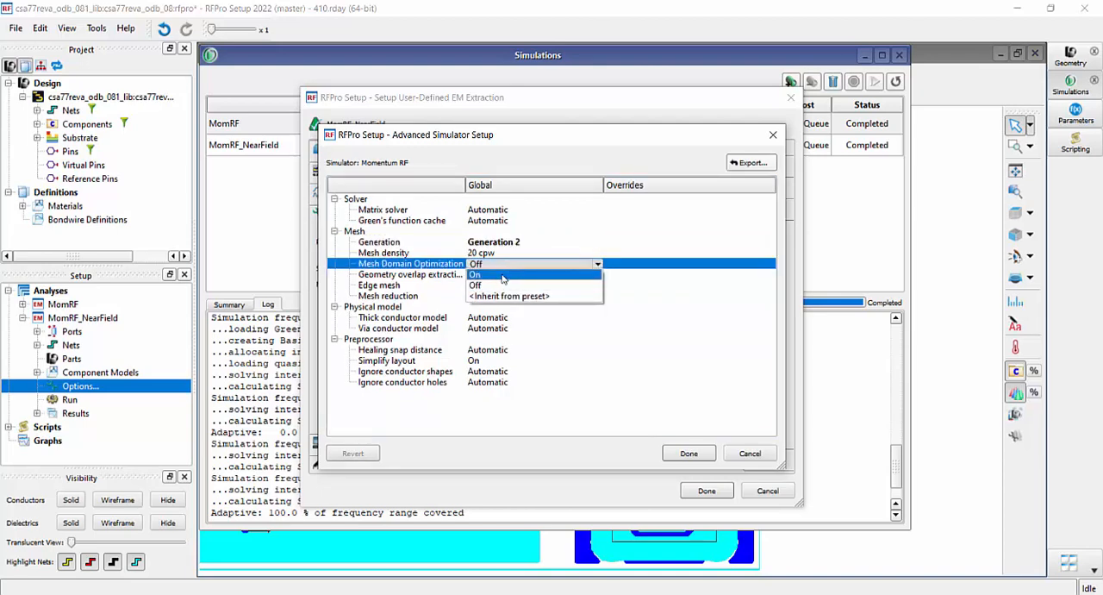
left_click(503, 276)
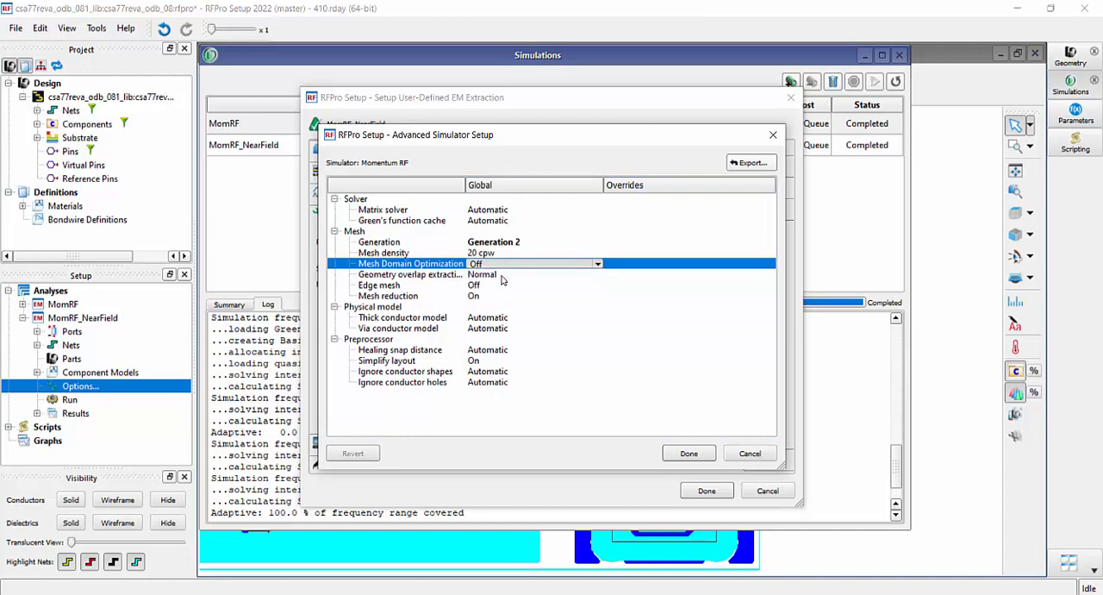
left_click(689, 453)
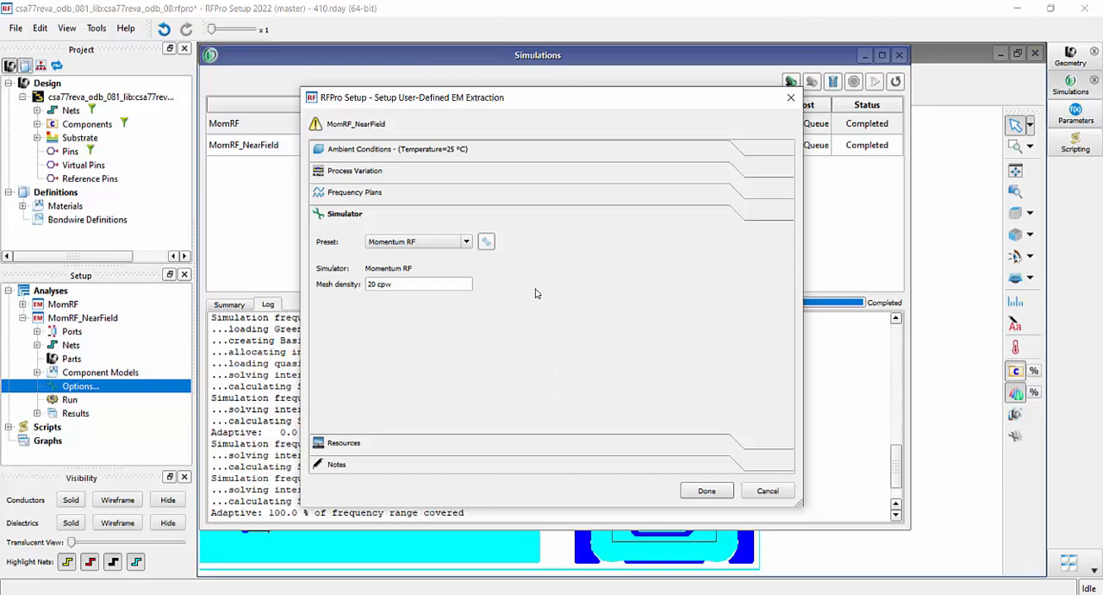
Set Mesh Domain Optimization to Off in the Momentum RF advanced simulator setup
left_click(484, 245)
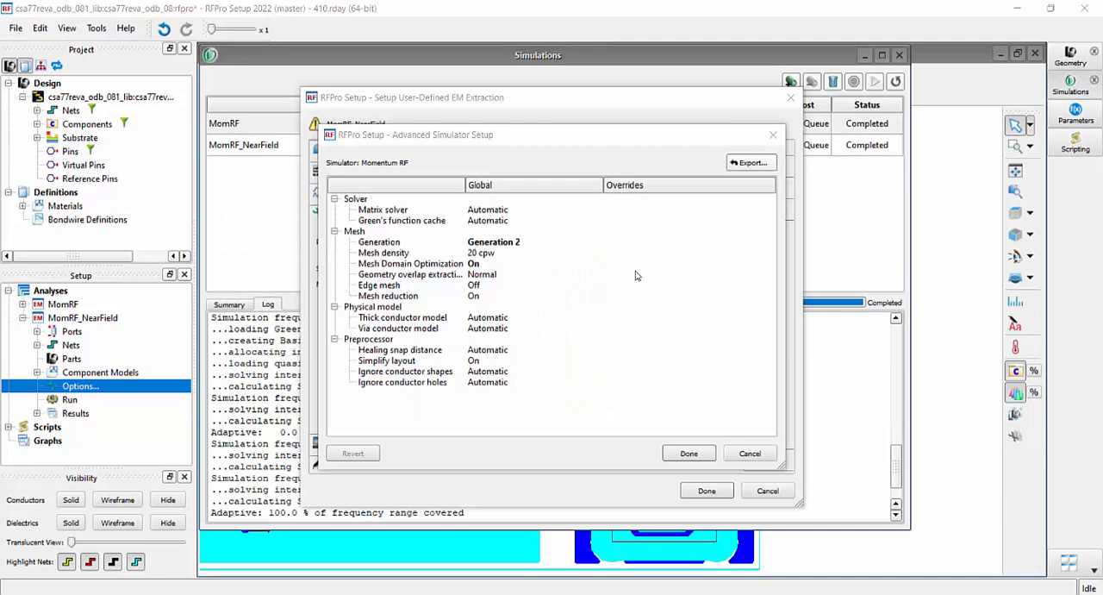
left_click(473, 266)
left_click(498, 267)
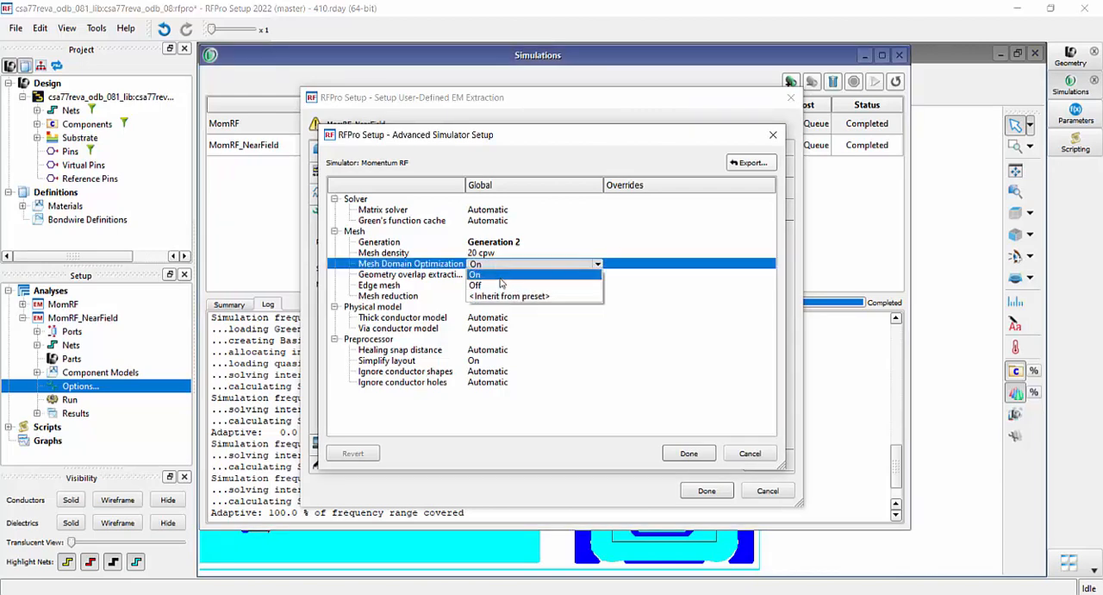
left_click(500, 286)
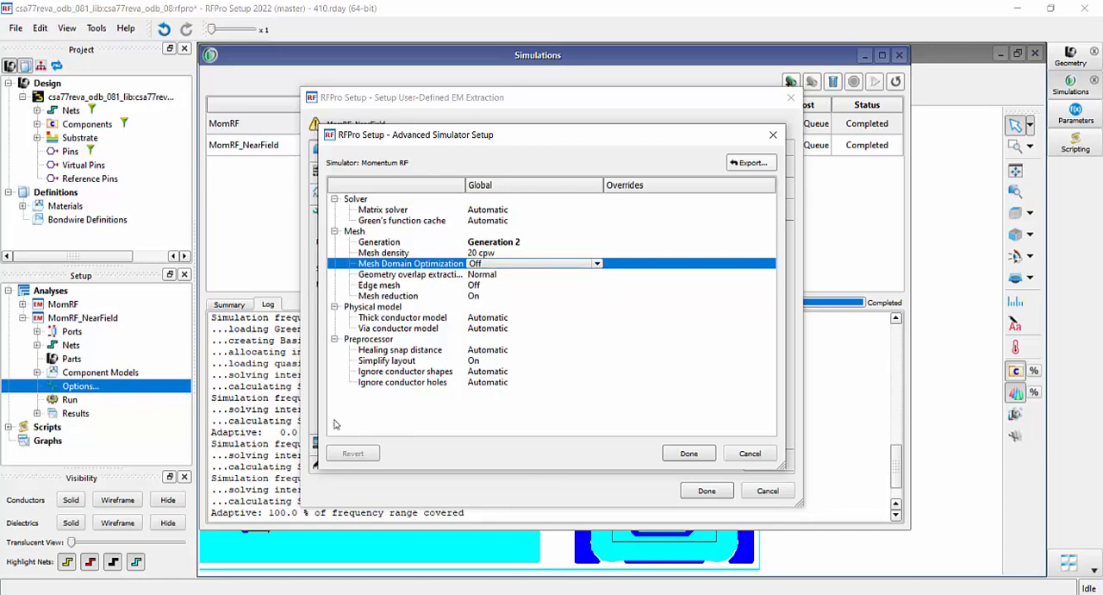
left_click(682, 455)
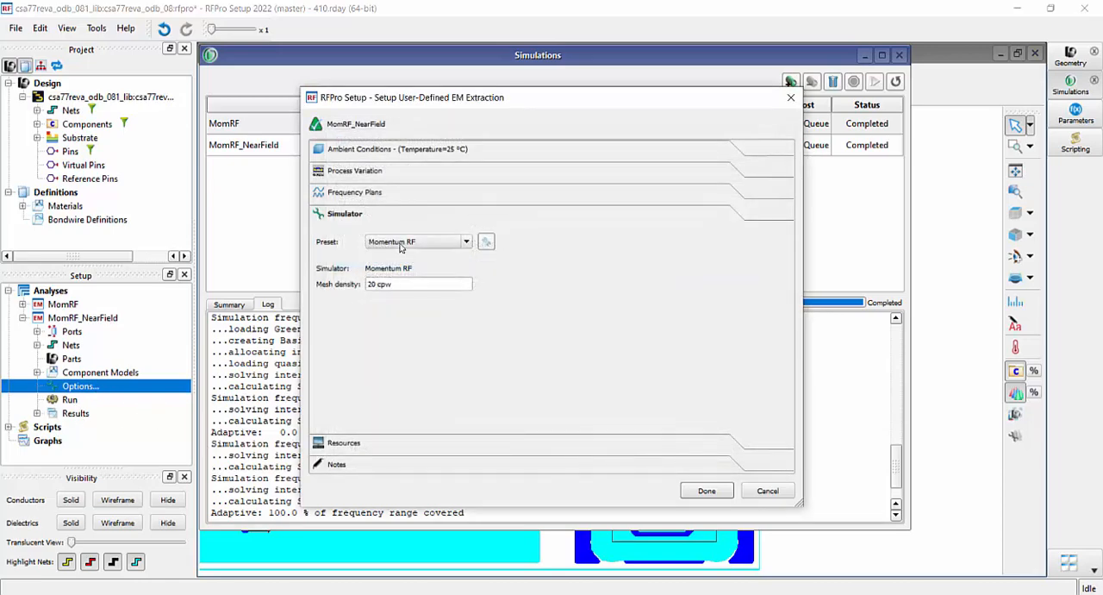
Toggle the 10 Hz, 1 kHz and 10 kHz single points in the frequency plan and accept the extraction options
left_click(404, 195)
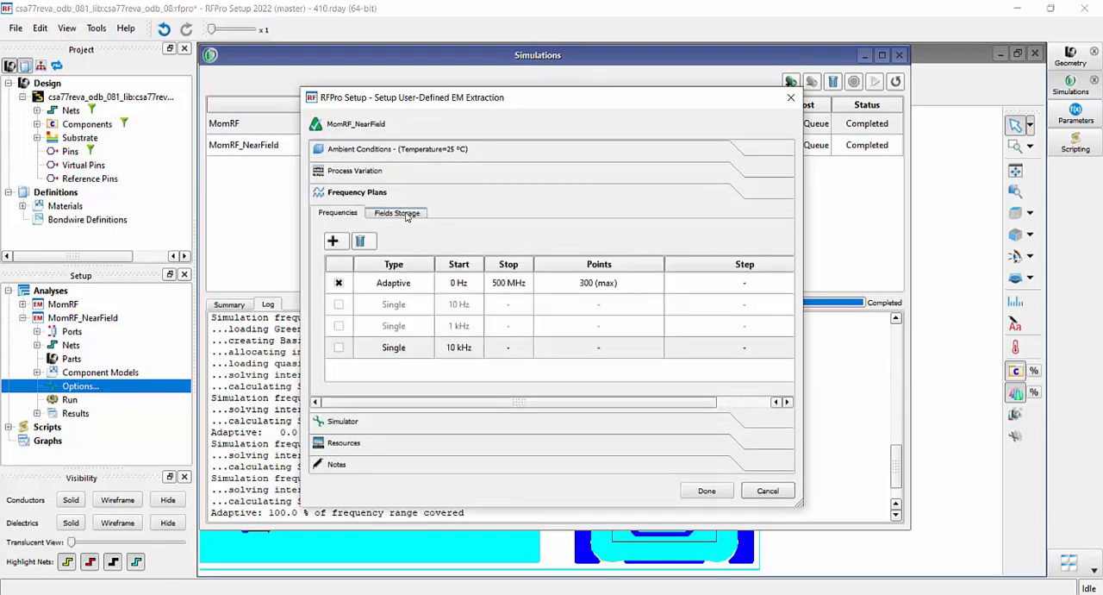
left_click(408, 216)
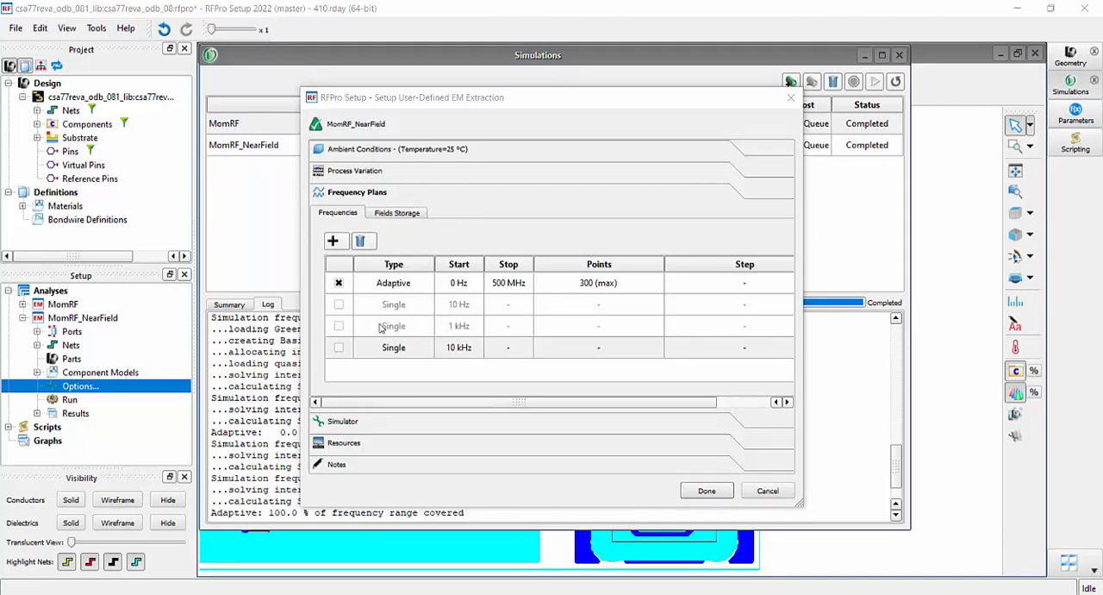
left_click(338, 306)
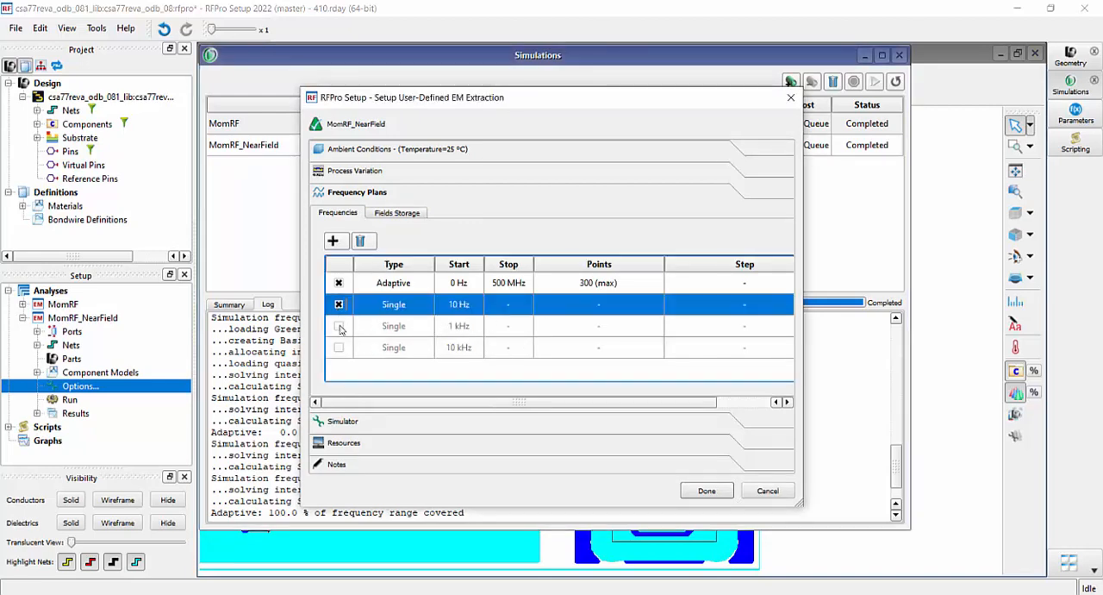
left_click(338, 326)
left_click(339, 348)
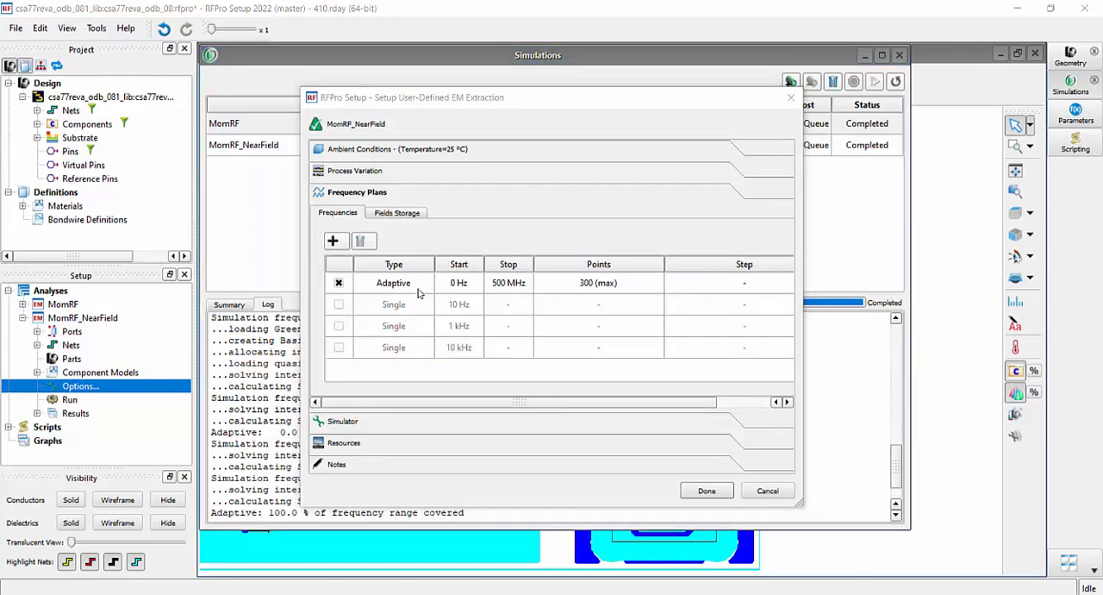
left_click(707, 491)
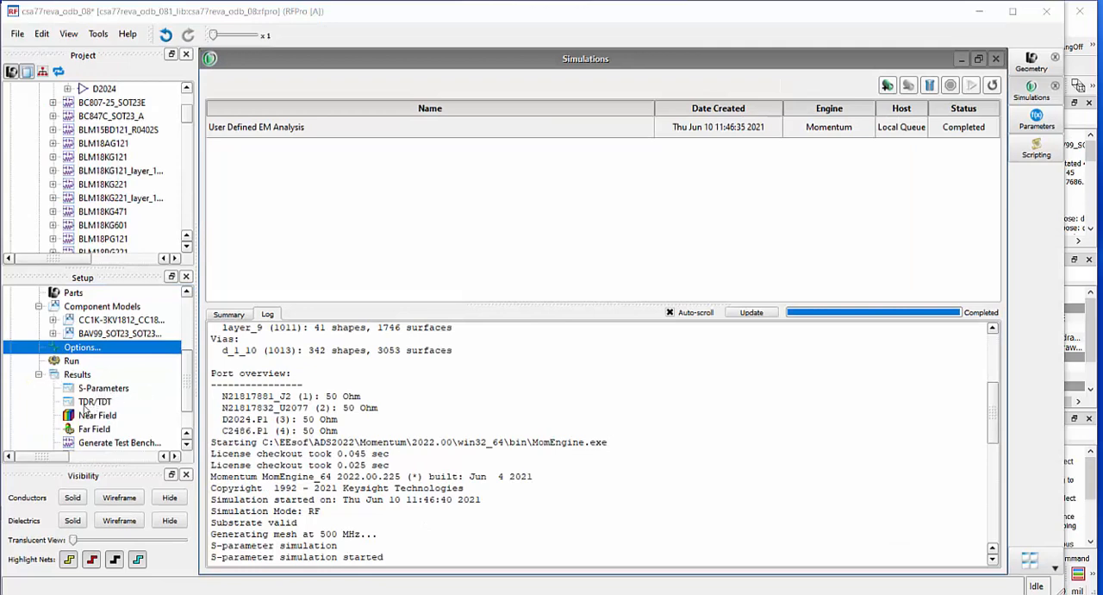
Examine the generated EM extraction schematic, including the SnP block and the D2024 and C2486 component connections
scroll(100, 406, "down", 1)
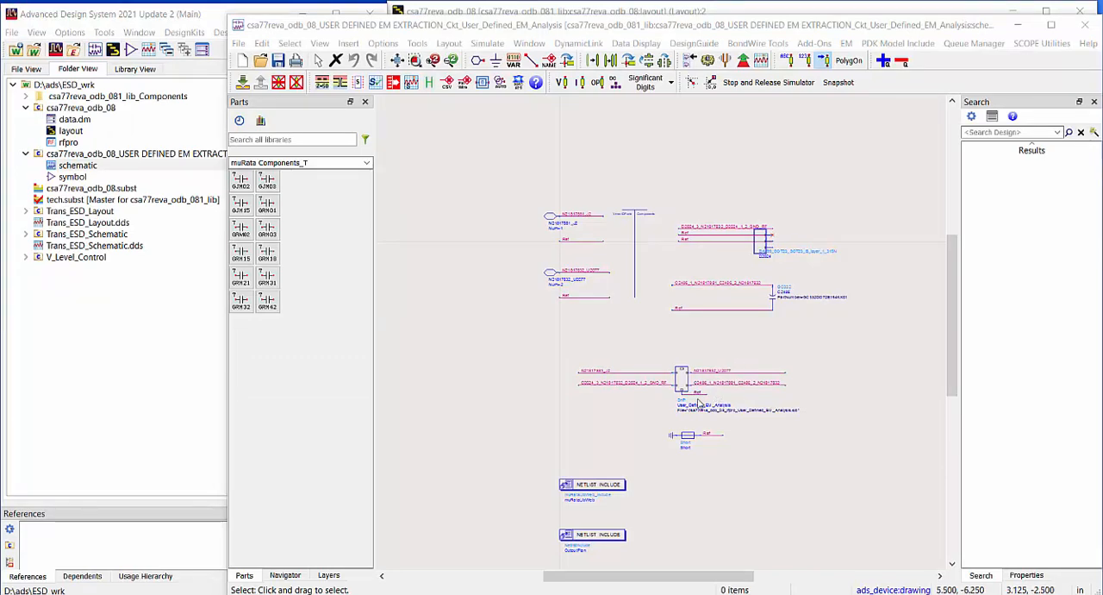
scroll(687, 386, "up", 5)
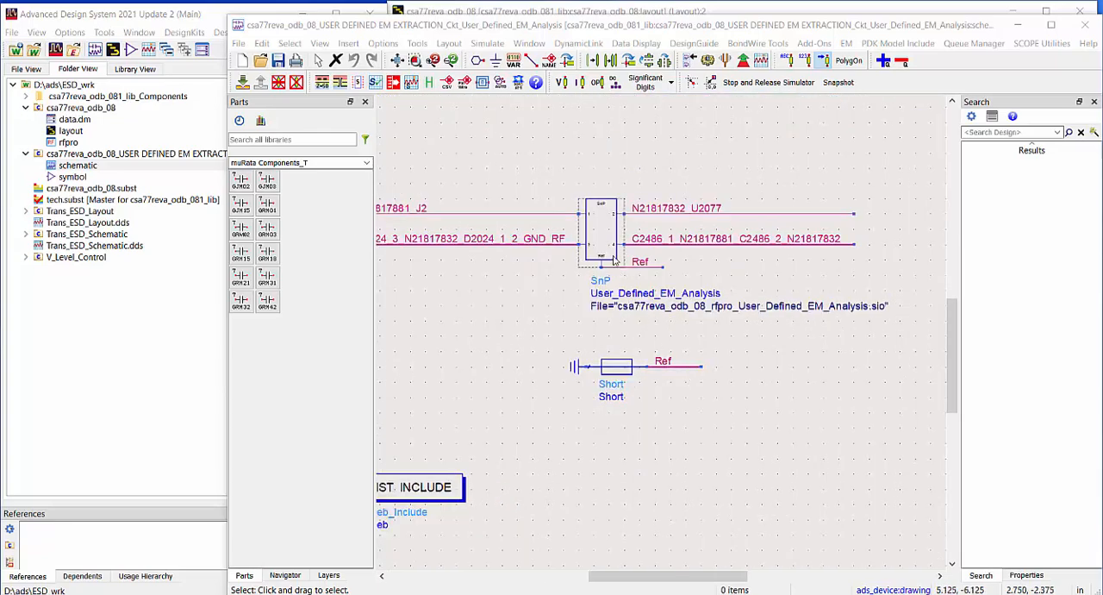
scroll(595, 237, "down", 5)
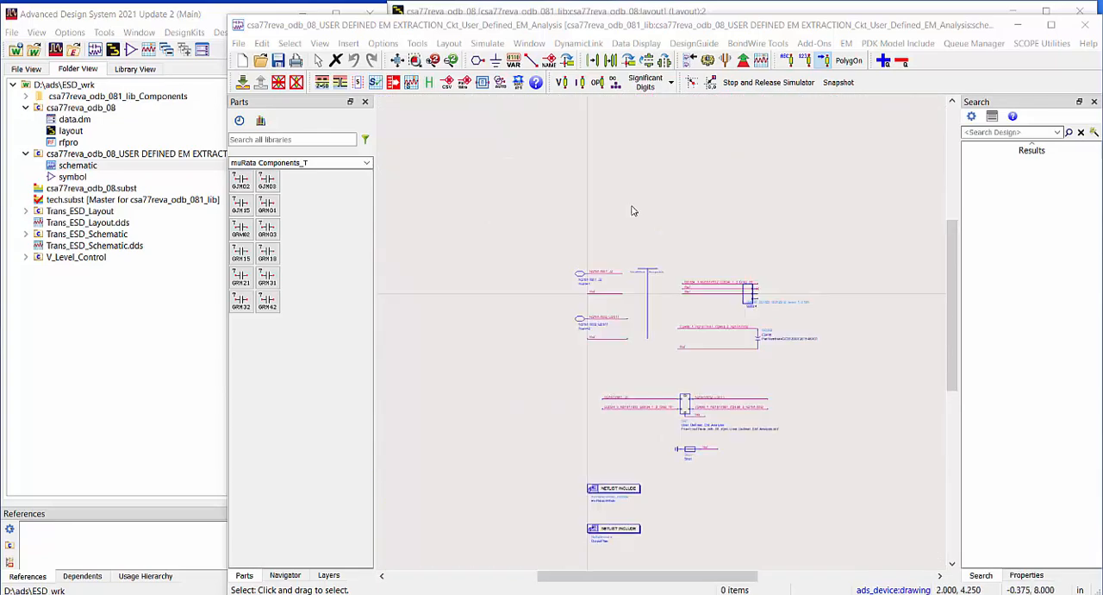
scroll(719, 312, "up", 2)
scroll(696, 398, "up", 2)
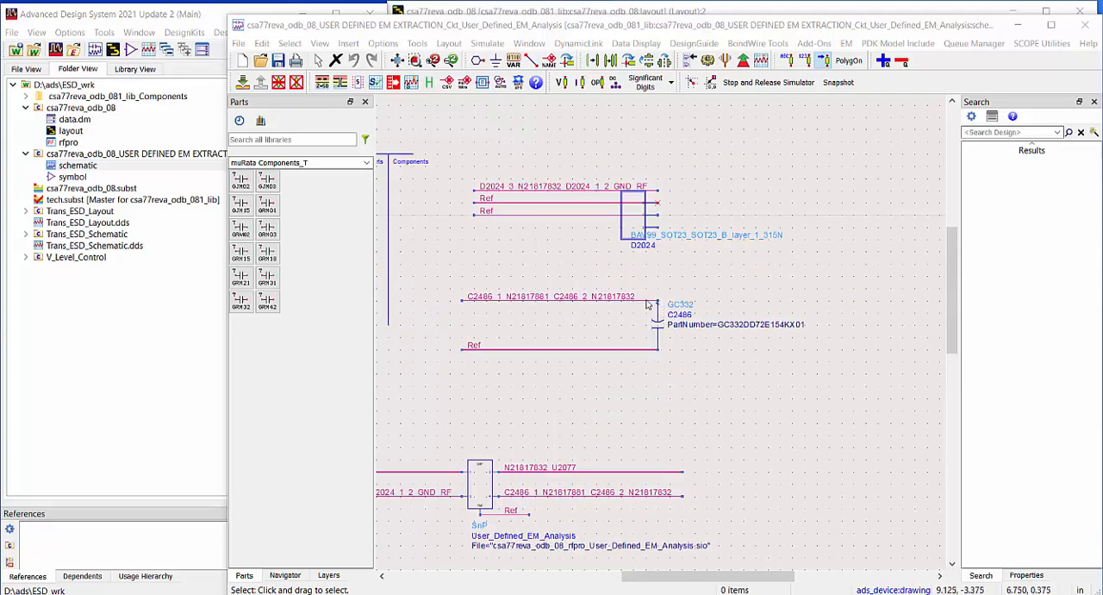
Examine the Trans_ESD_Layout schematic from the pulse data source to the gap between I_Probe1 and I_Probe2
scroll(636, 263, "down", 3)
scroll(630, 255, "up", 2)
scroll(714, 350, "down", 4)
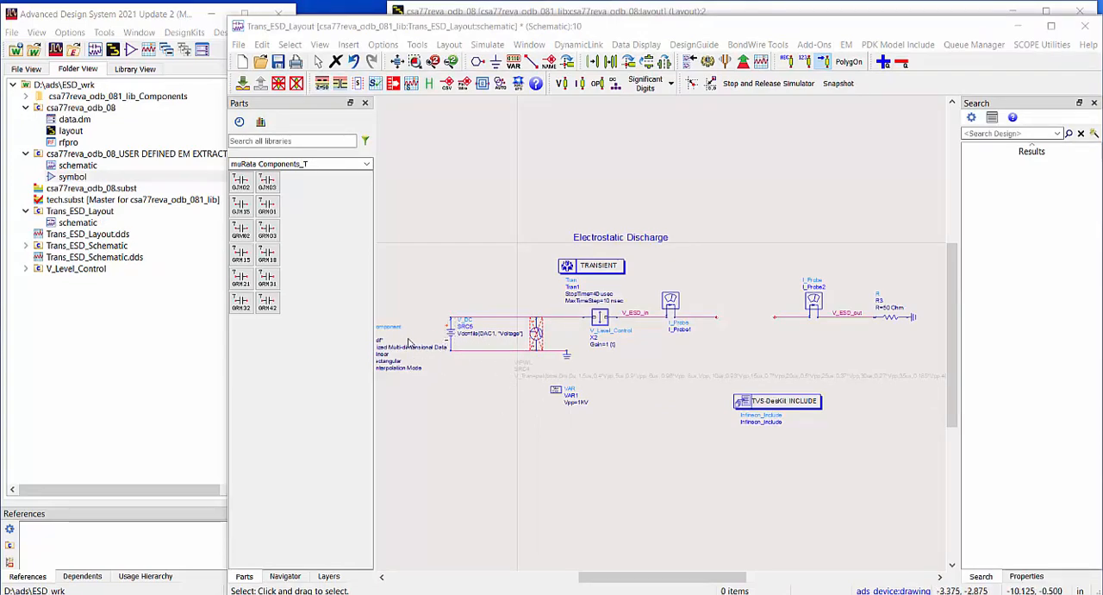
scroll(418, 343, "up", 2)
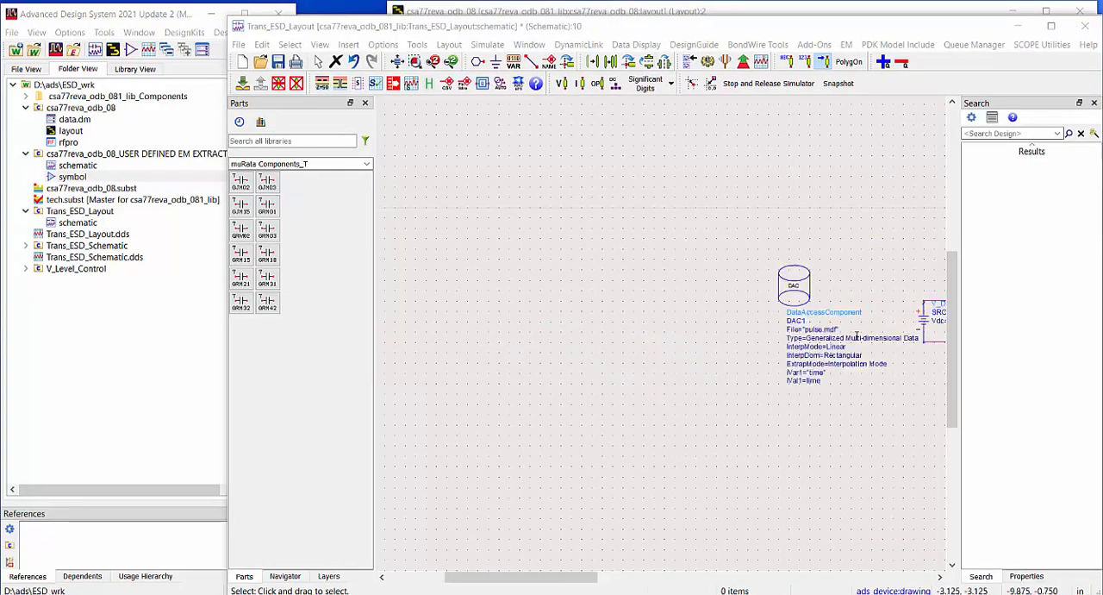
left_click_drag(850, 338, 573, 357)
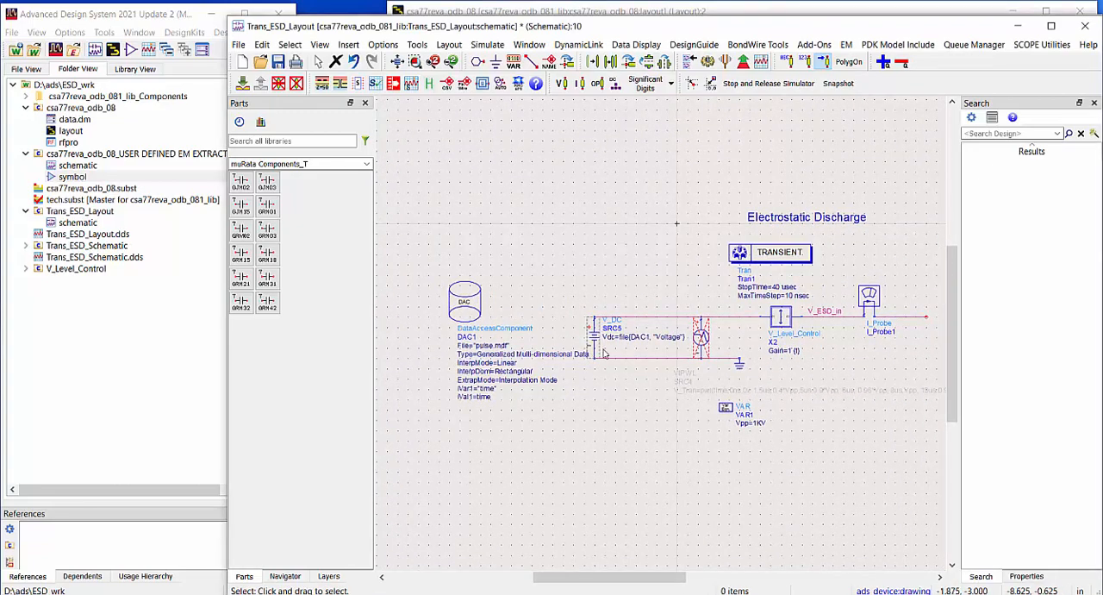
scroll(767, 340, "down", 1)
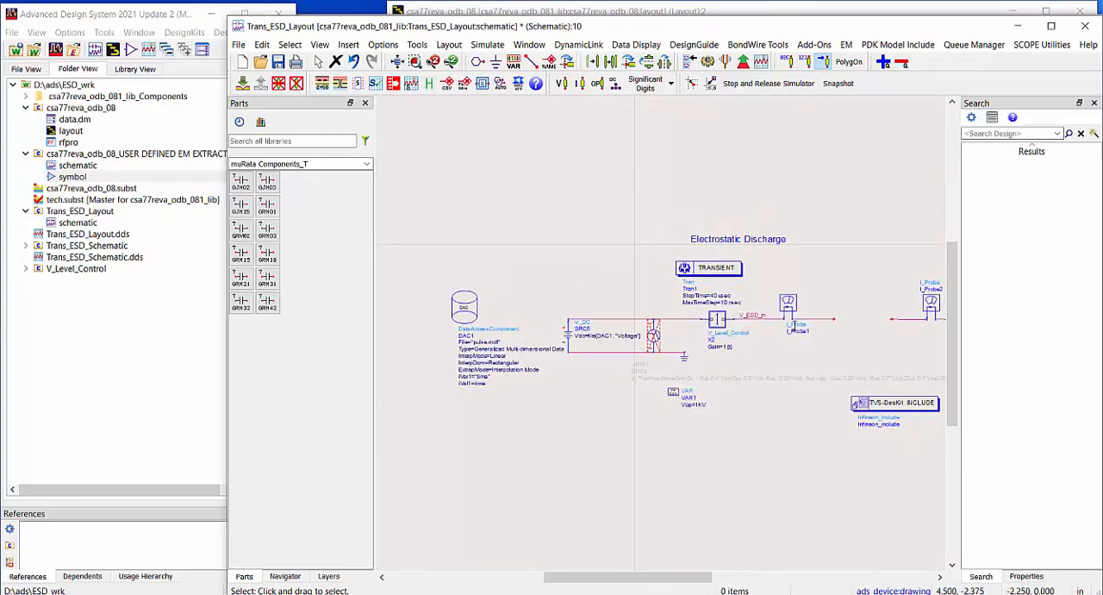
scroll(851, 331, "up", 1)
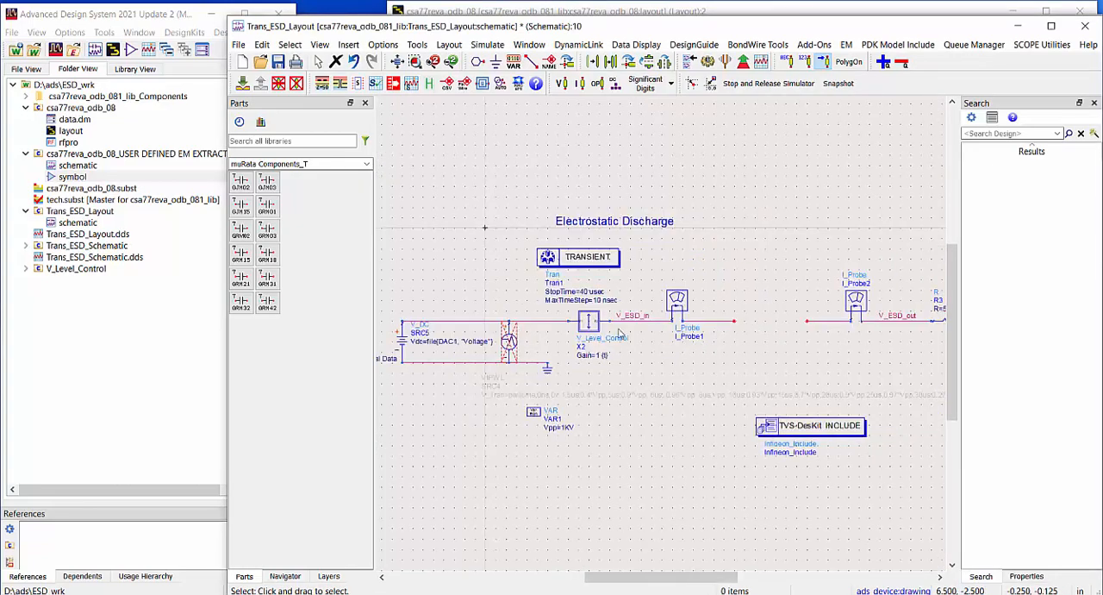
Place the EM extraction cell's symbol in the gap between I_Probe1 and I_Probe2 in the Trans_ESD_Layout schematic
left_click(69, 177)
left_click_drag(59, 179, 740, 326)
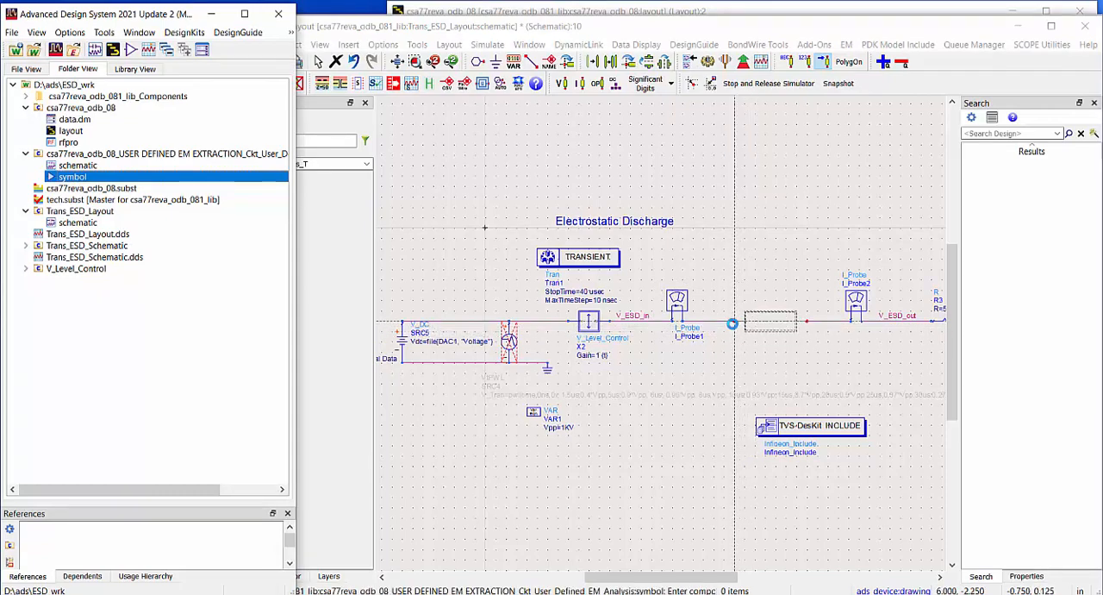
left_click(724, 315)
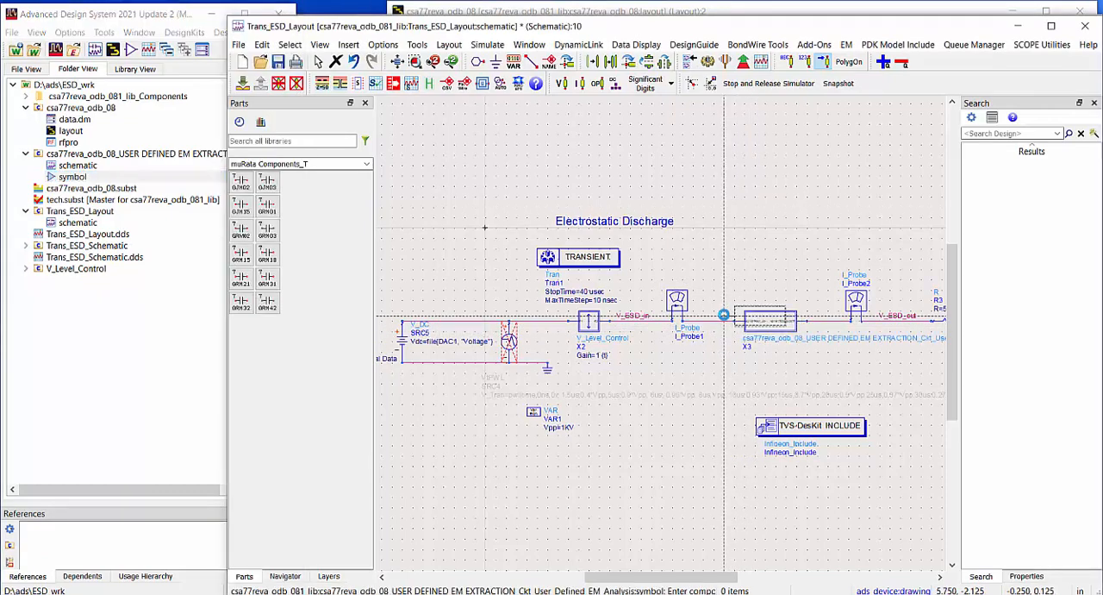
key("Escape")
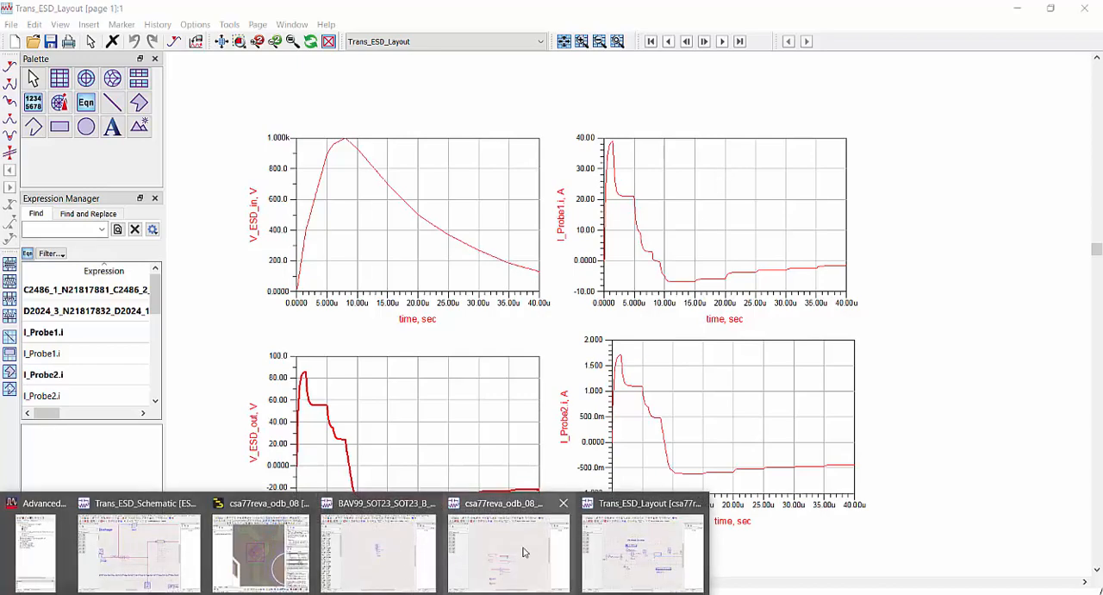
Return to the Trans_ESD_Layout schematic and push into the hierarchy of the EM extraction block between the probes
left_click(643, 559)
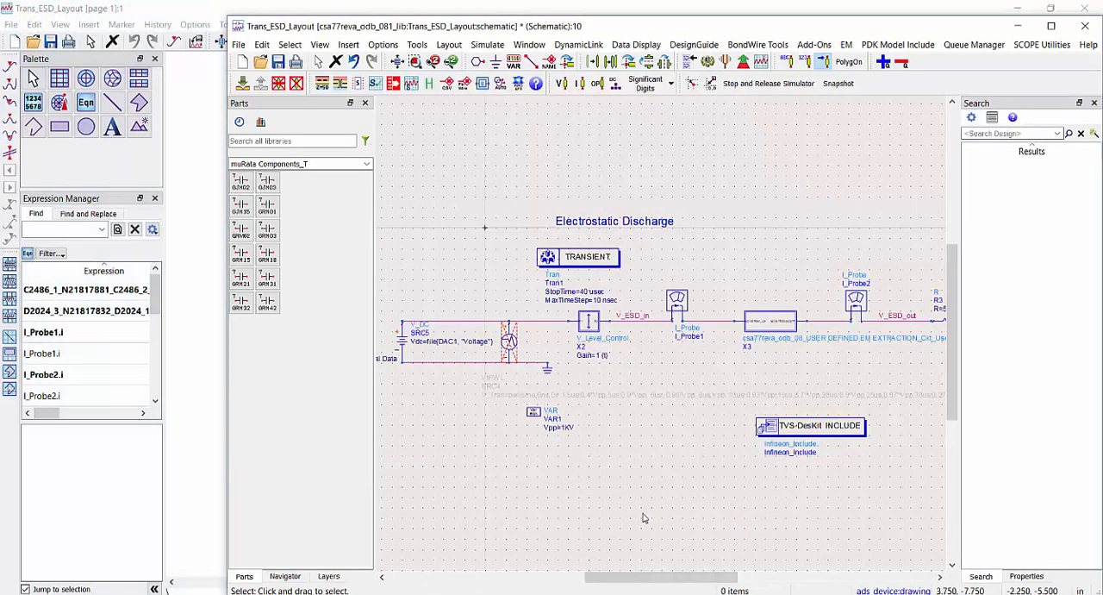
left_click(768, 325)
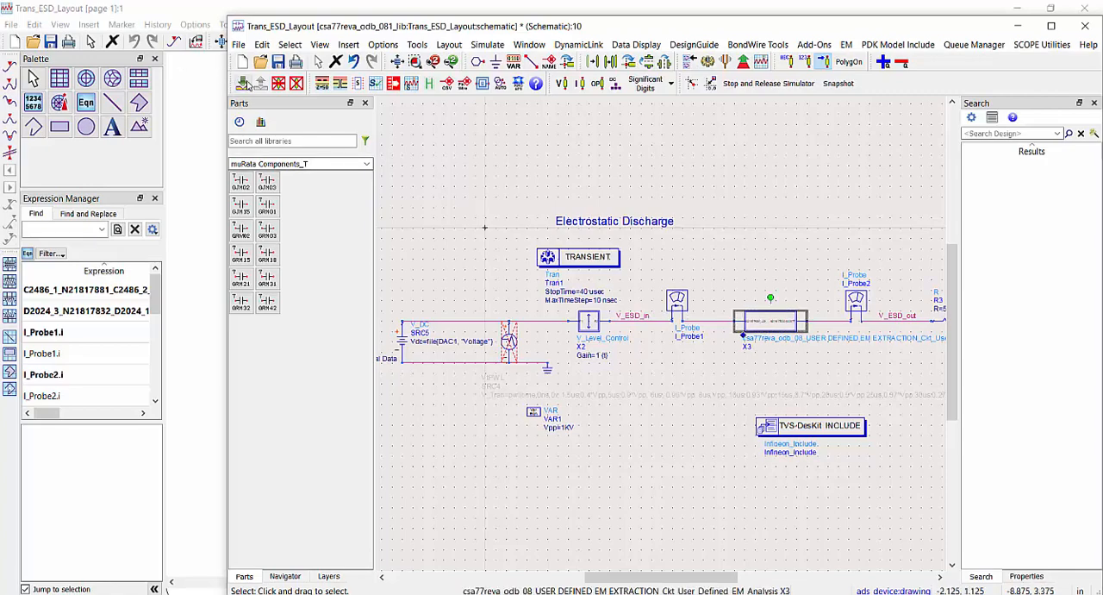
left_click(244, 83)
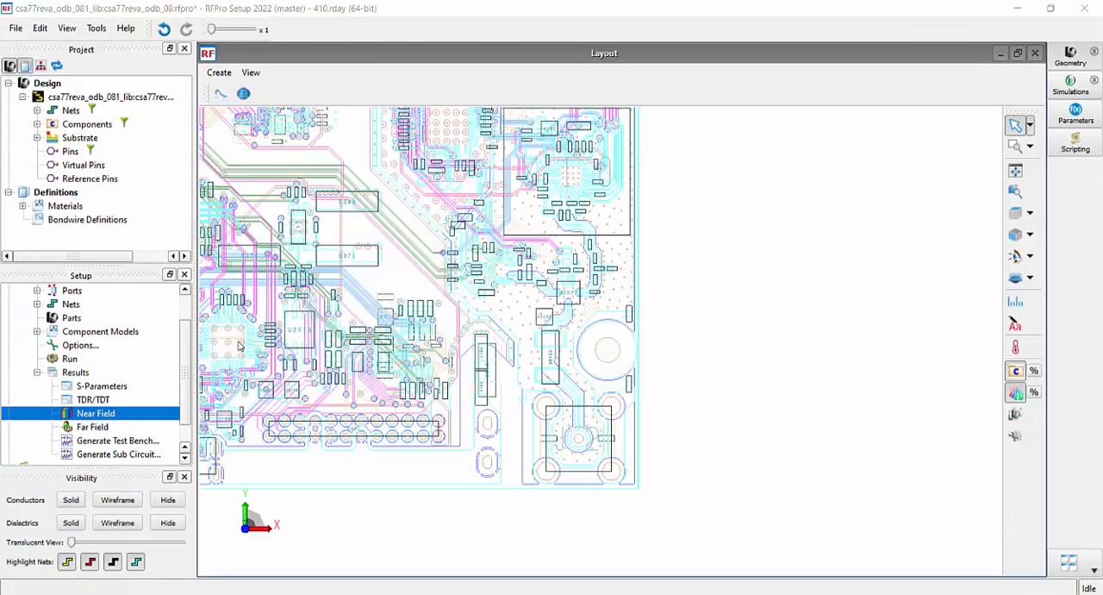
Plot the near field in RFPro with the circuit simulation dataset Trans_ESD_Layout.ds as excitation, at 166.667 MHz
double_click(71, 417)
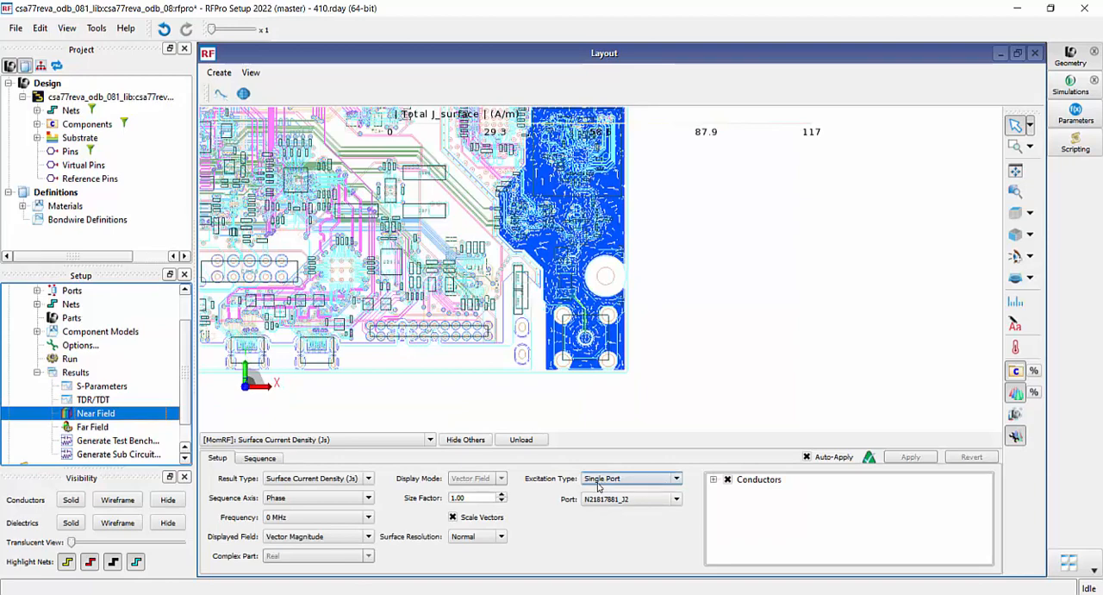
left_click(676, 483)
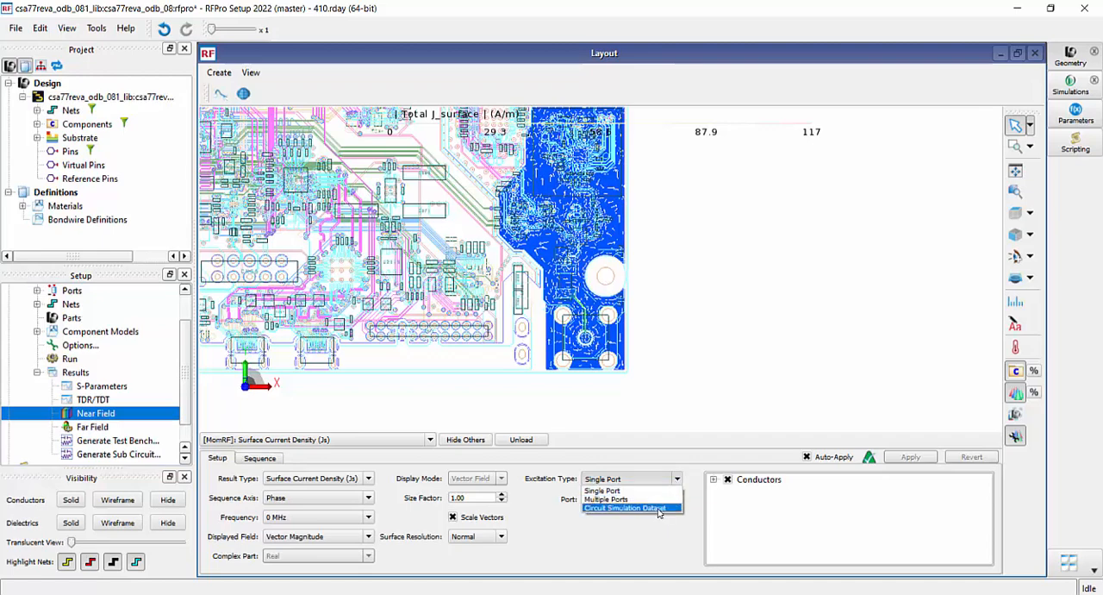
left_click(658, 507)
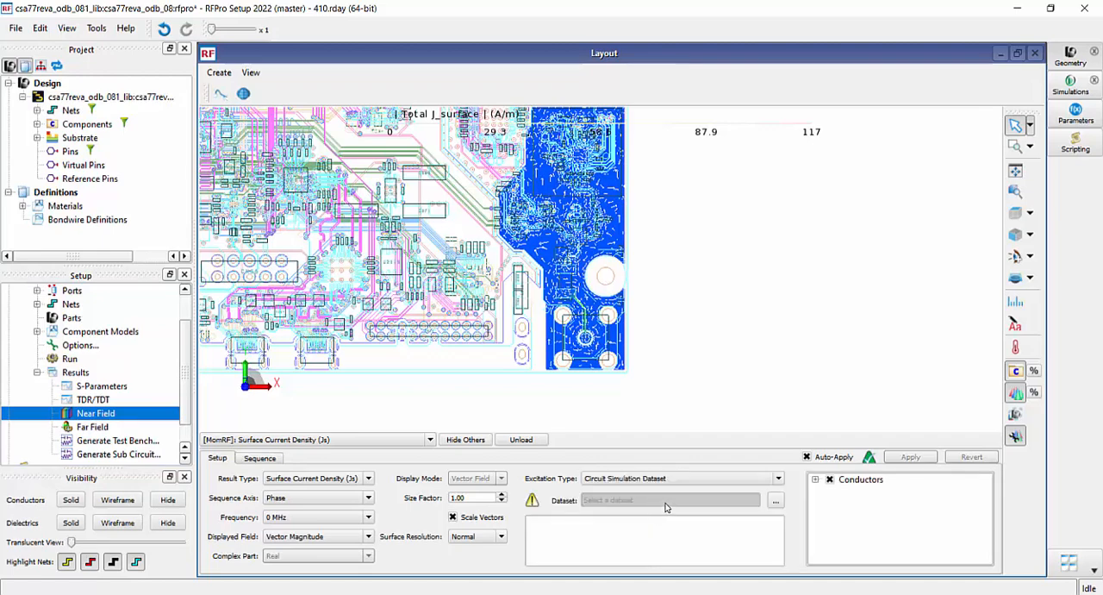
left_click(776, 501)
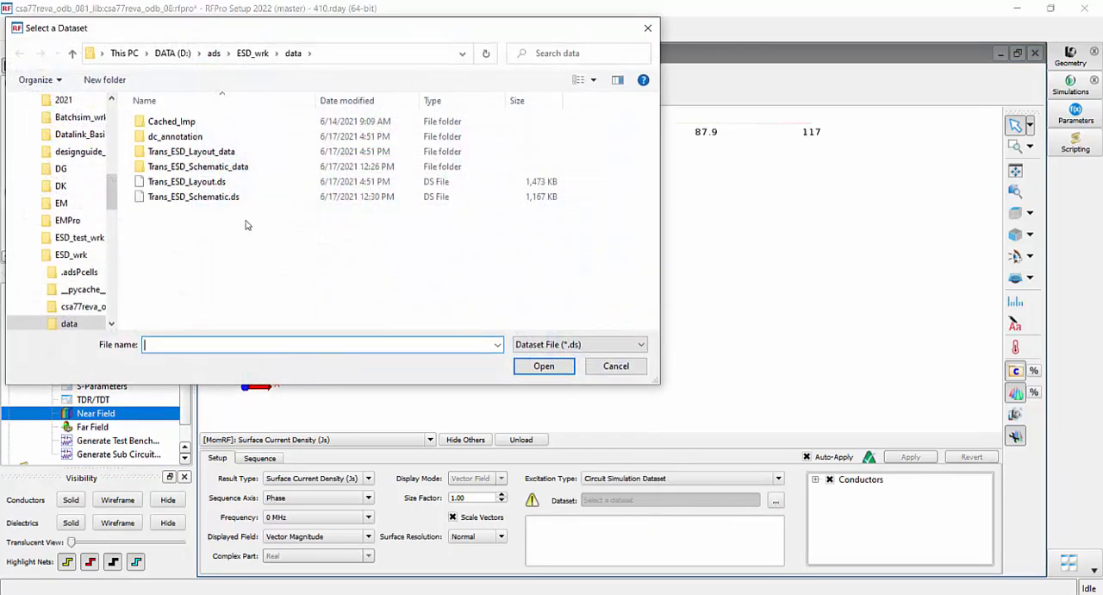
double_click(204, 182)
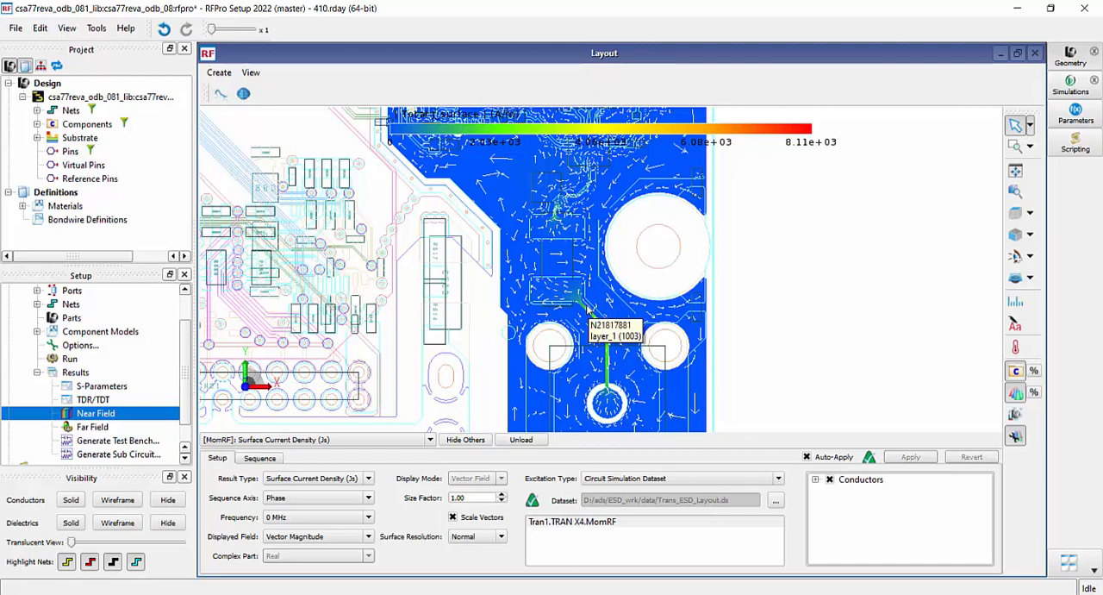
left_click(369, 519)
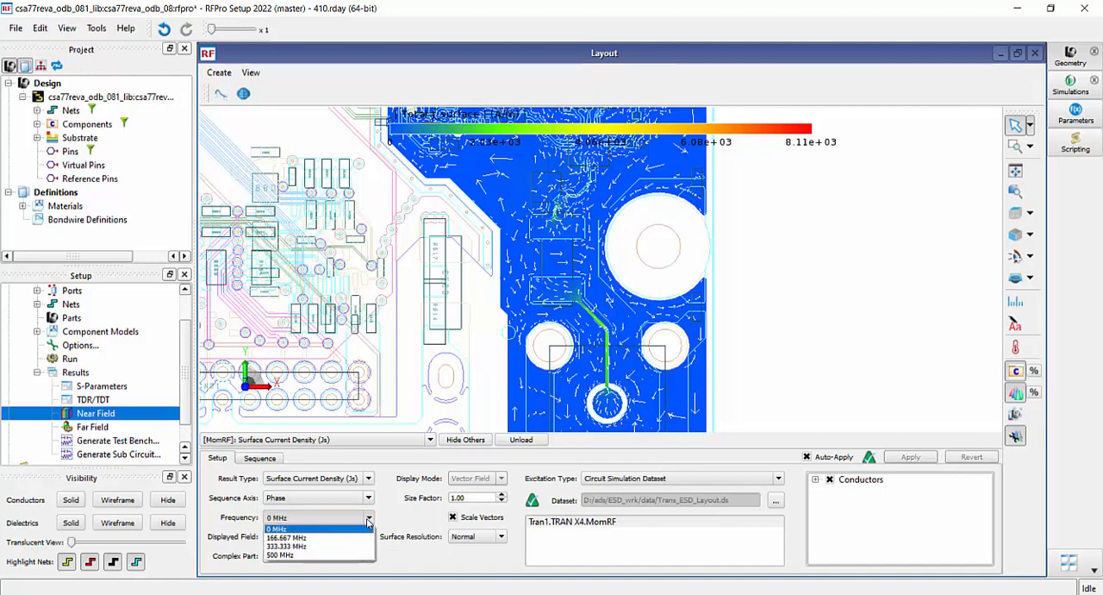
left_click(362, 537)
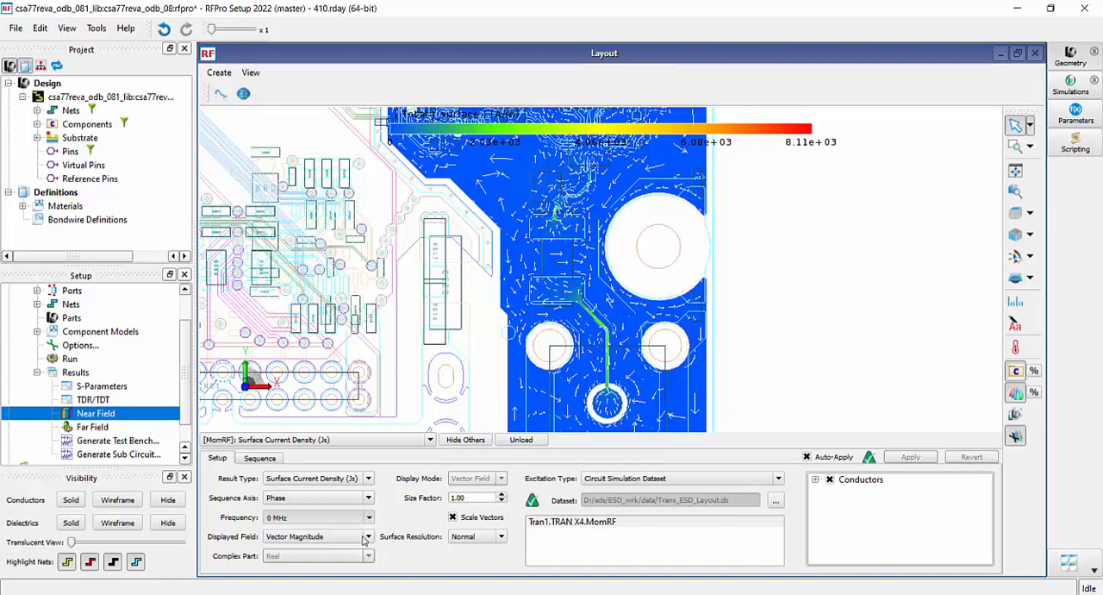
Turn off the automatic range of the surface current colour scale and set its maximum to 0.01 A/m
right_click(740, 131)
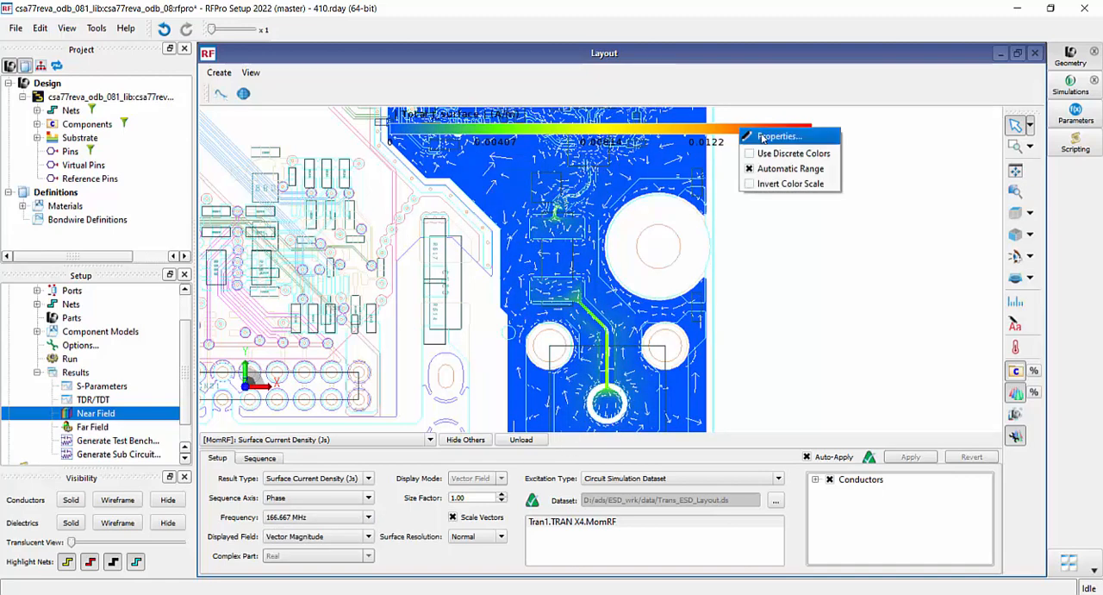
left_click(758, 170)
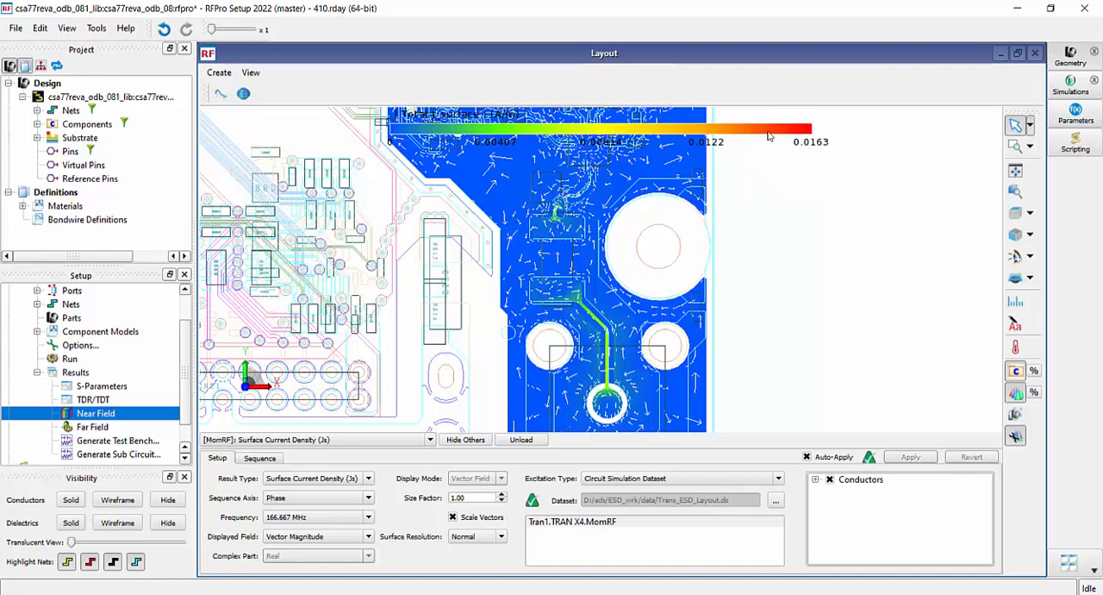
right_click(769, 136)
left_click(777, 143)
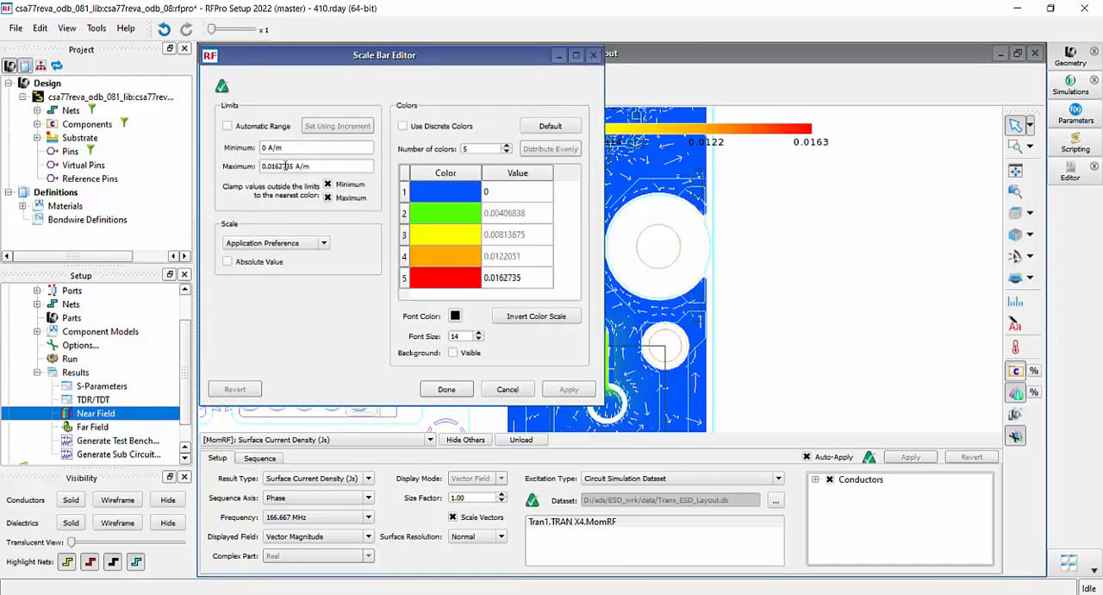
double_click(296, 166)
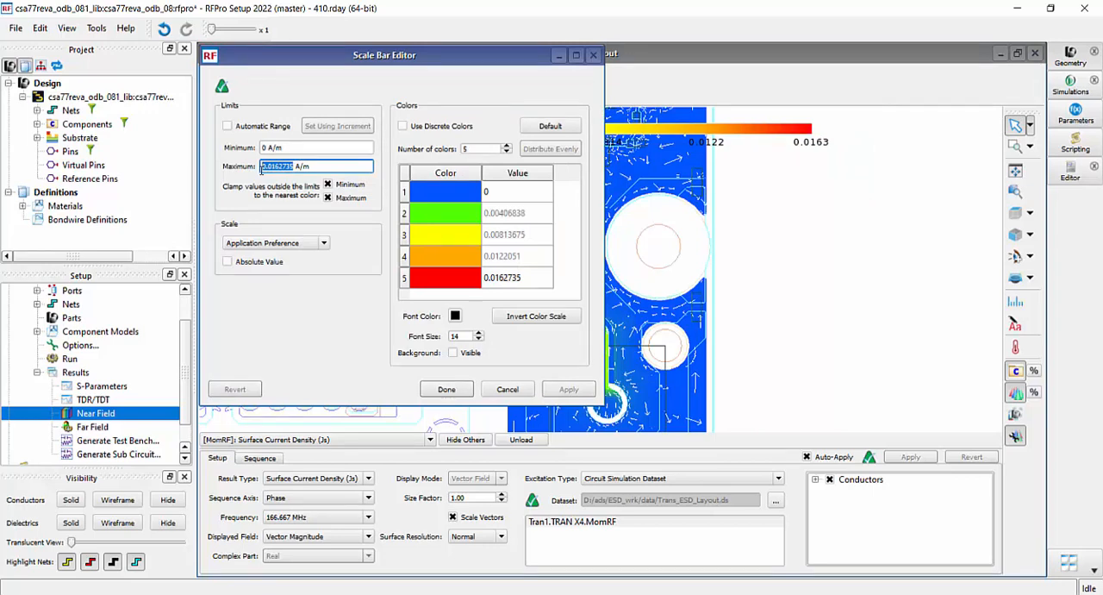
type("10 mA")
key("Return")
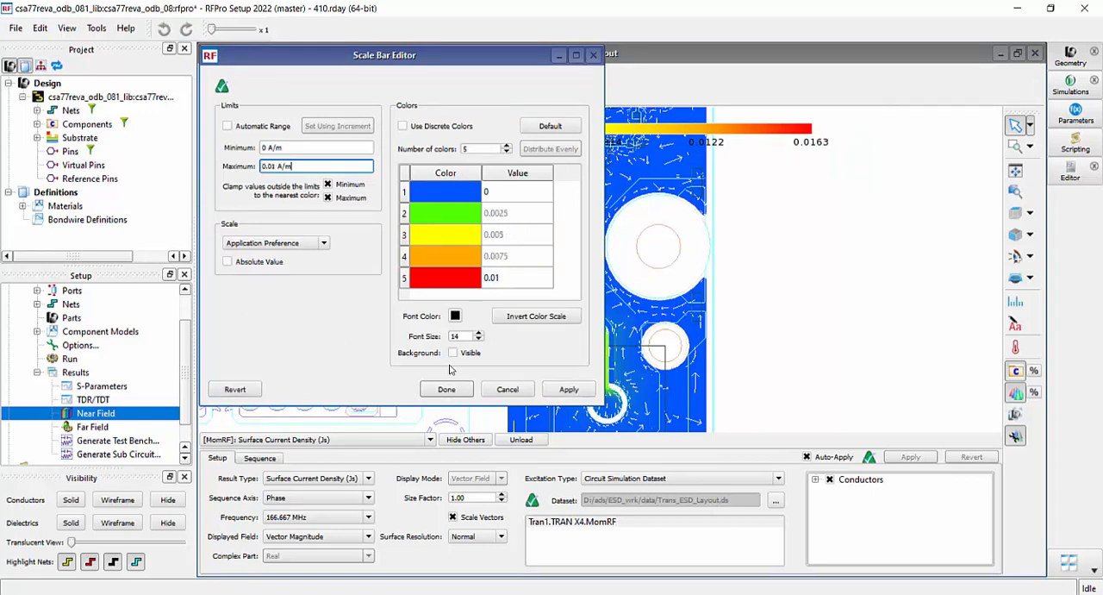
left_click(575, 392)
left_click(446, 389)
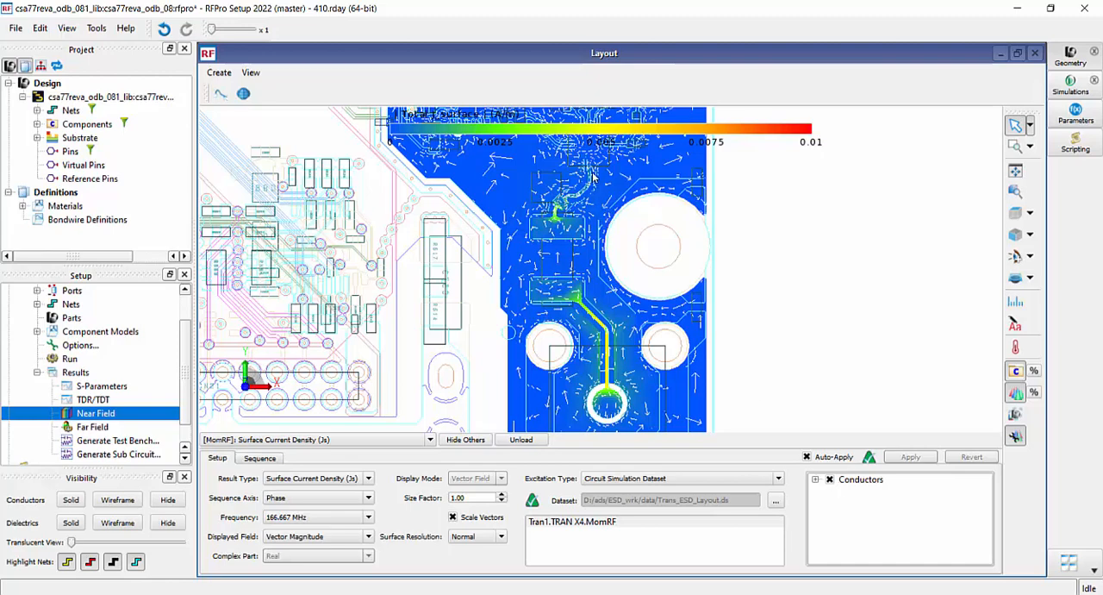
Limit the surface current display to conductor layer_1 (1003) and inspect the trace running from the connector through the component pads
left_click(832, 483)
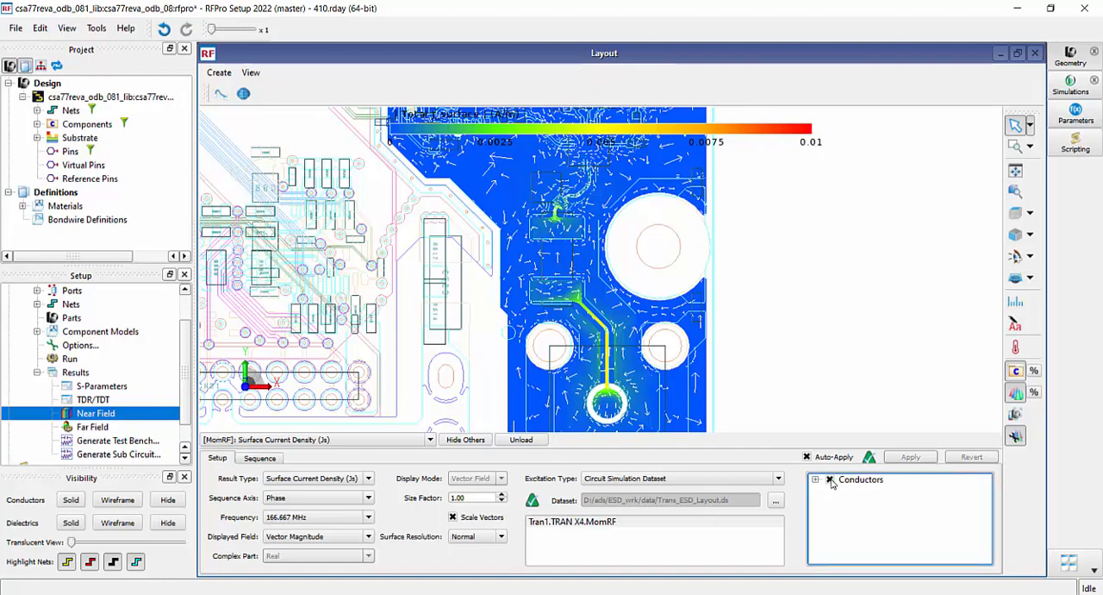
left_click(831, 481)
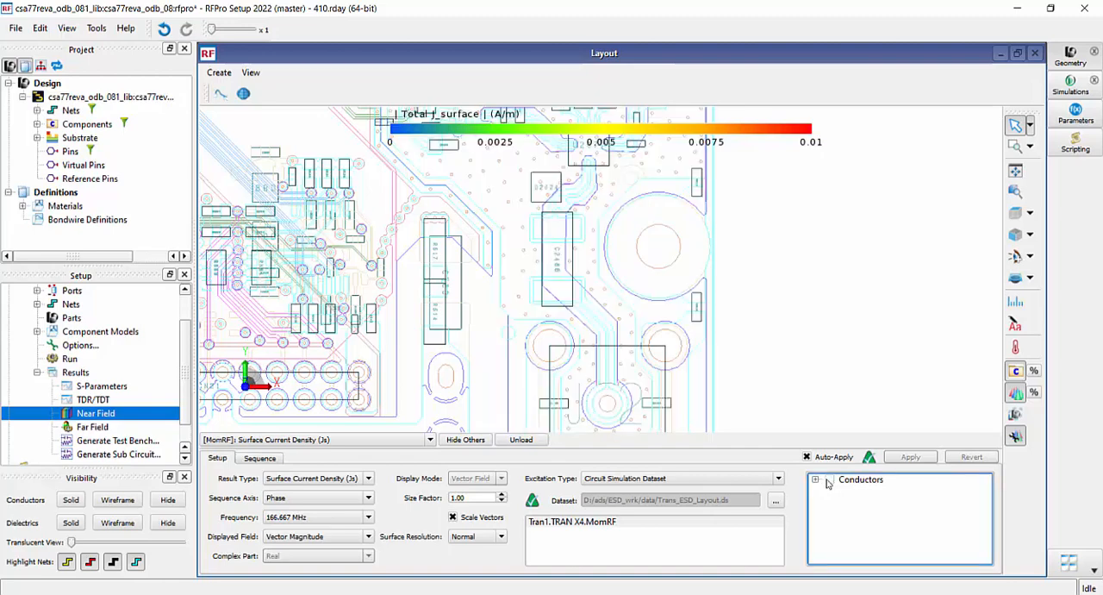
left_click(816, 480)
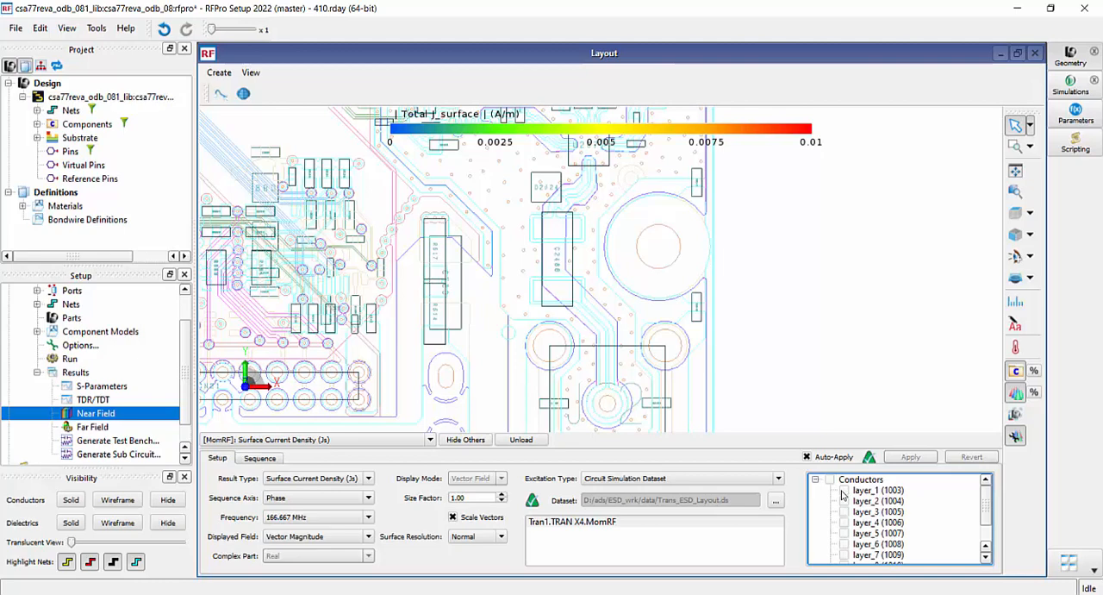
left_click(844, 490)
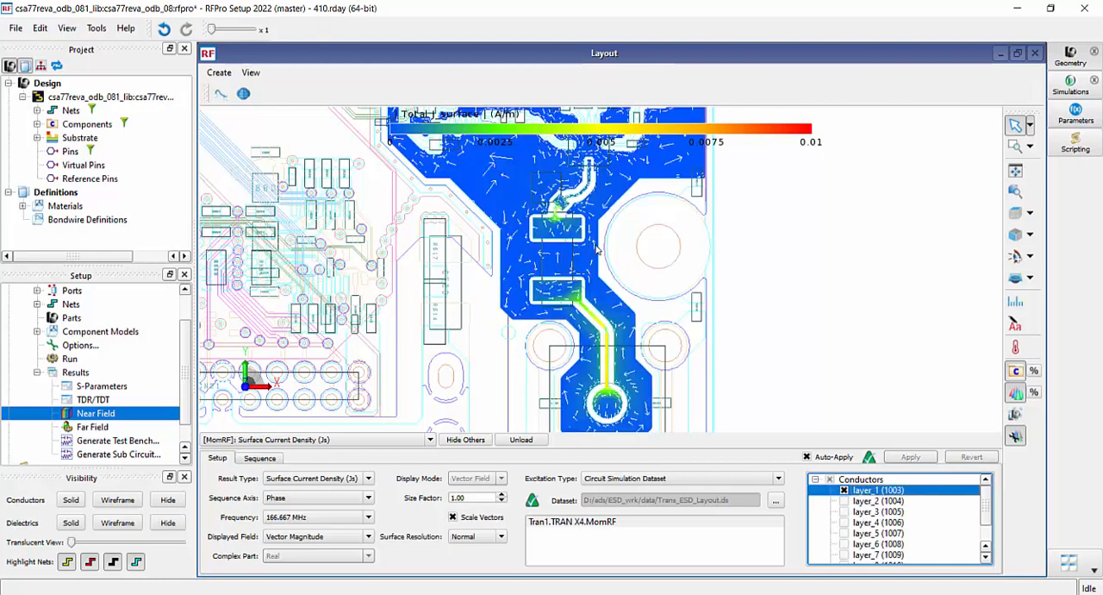
scroll(593, 179, "up", 3)
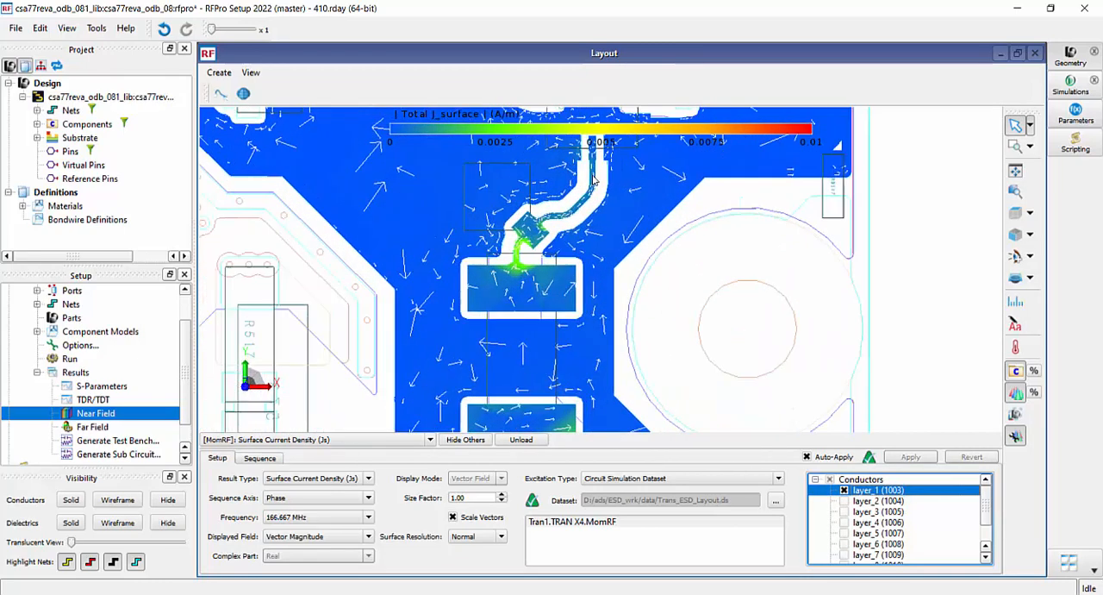
scroll(594, 180, "up", 3)
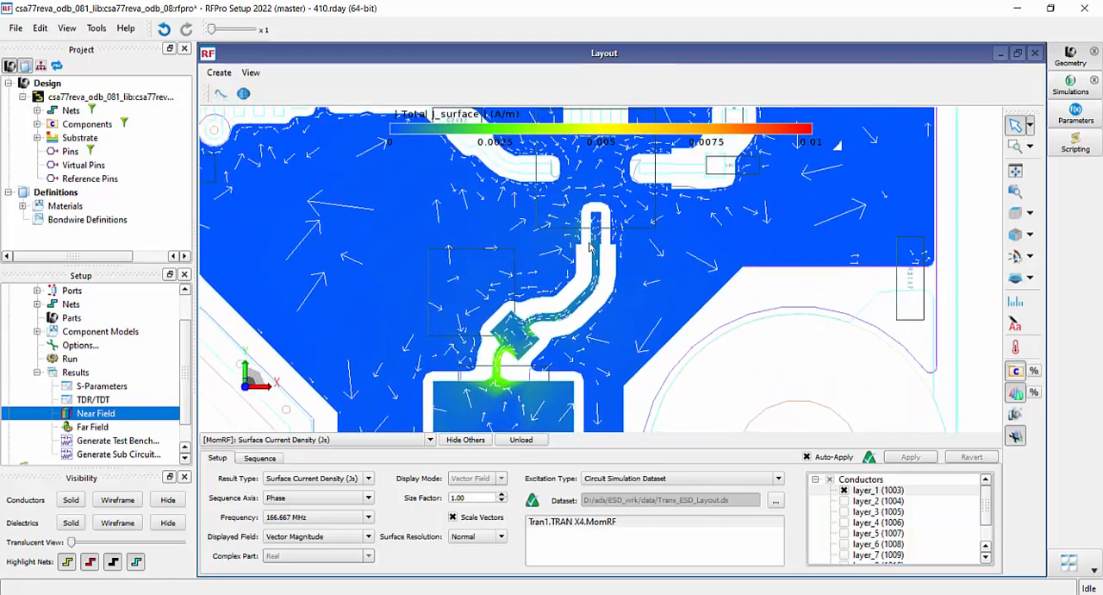
scroll(590, 248, "up", 1)
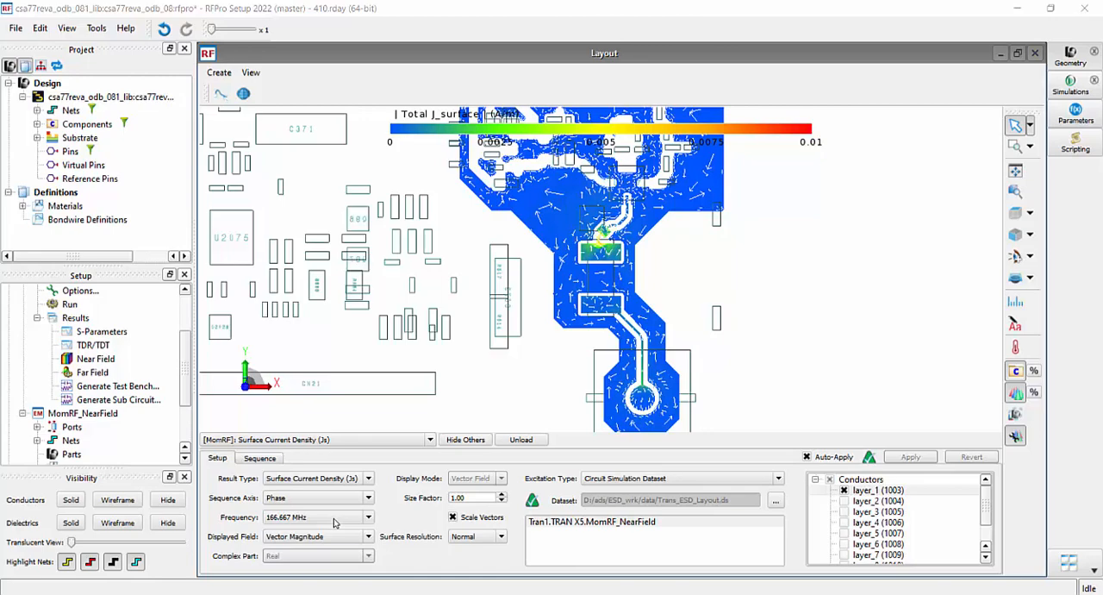
left_click(334, 521)
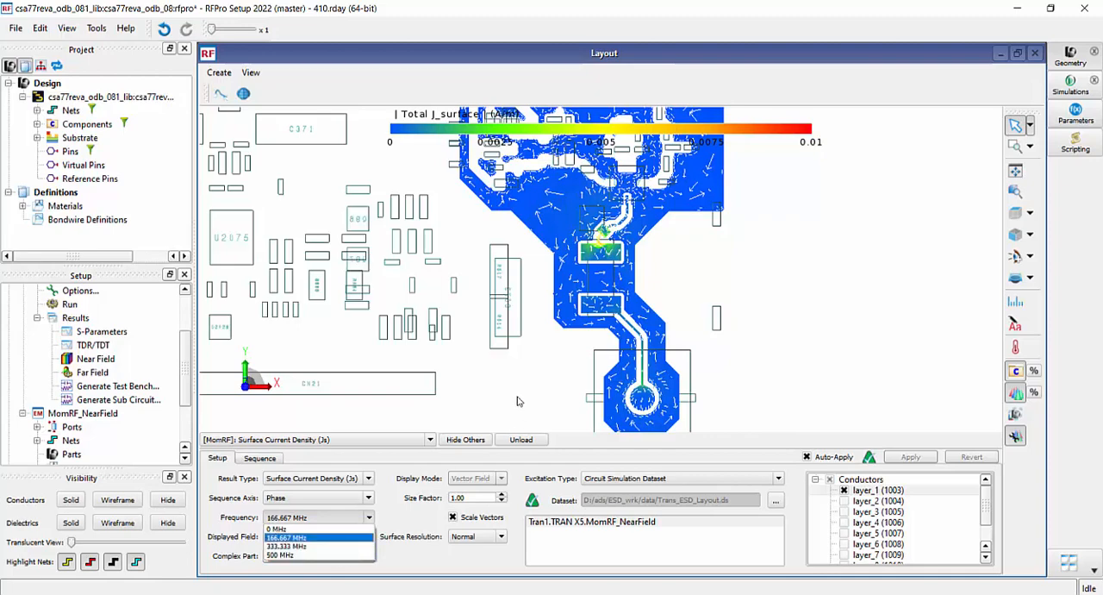
left_click(654, 99)
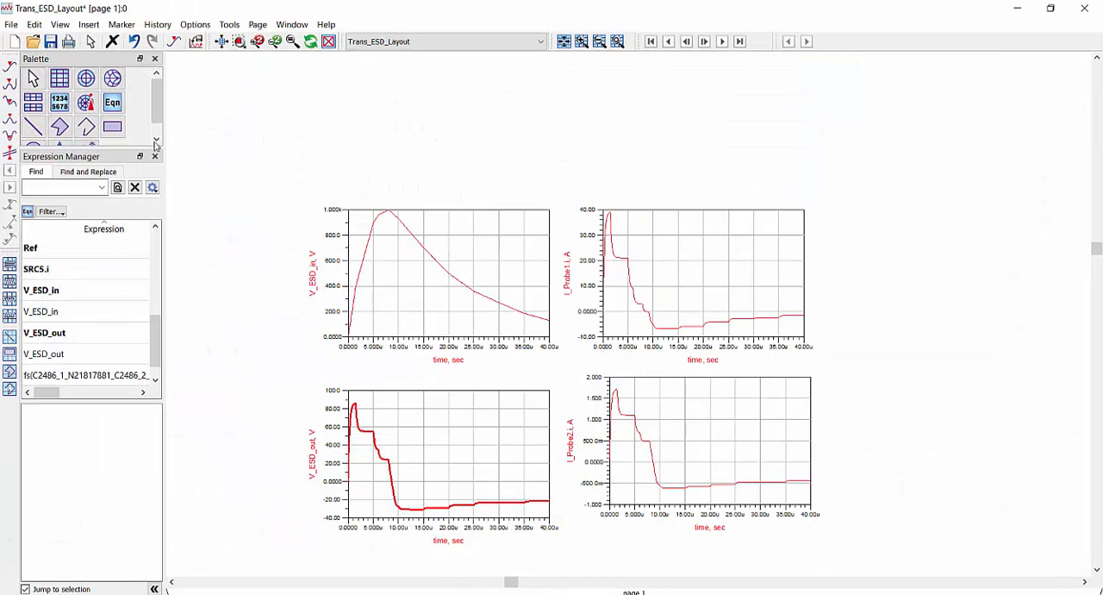
Add a rectangular plot of the C2486_1_N21817881_C2486_2_N21817832 voltage beside the I_Probe1.i plot
left_click(59, 80)
left_click(863, 213)
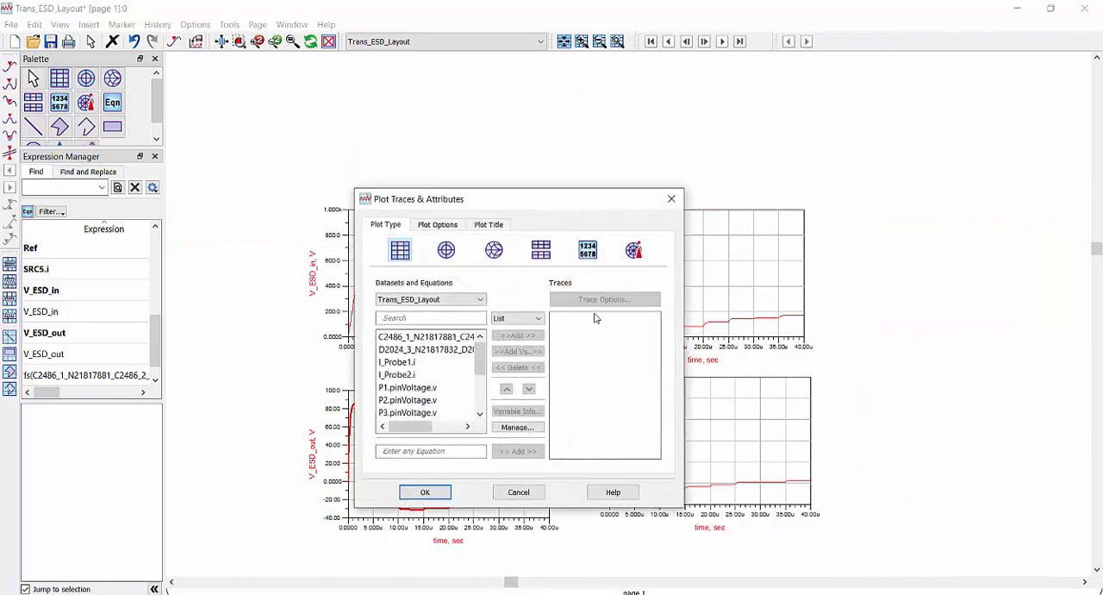
double_click(441, 338)
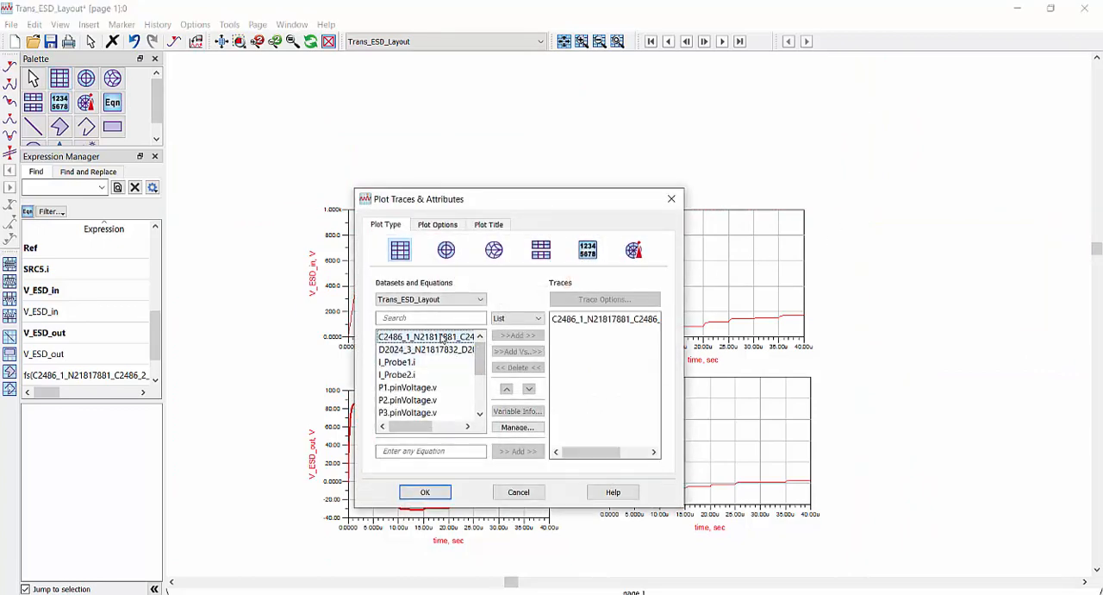
left_click(429, 491)
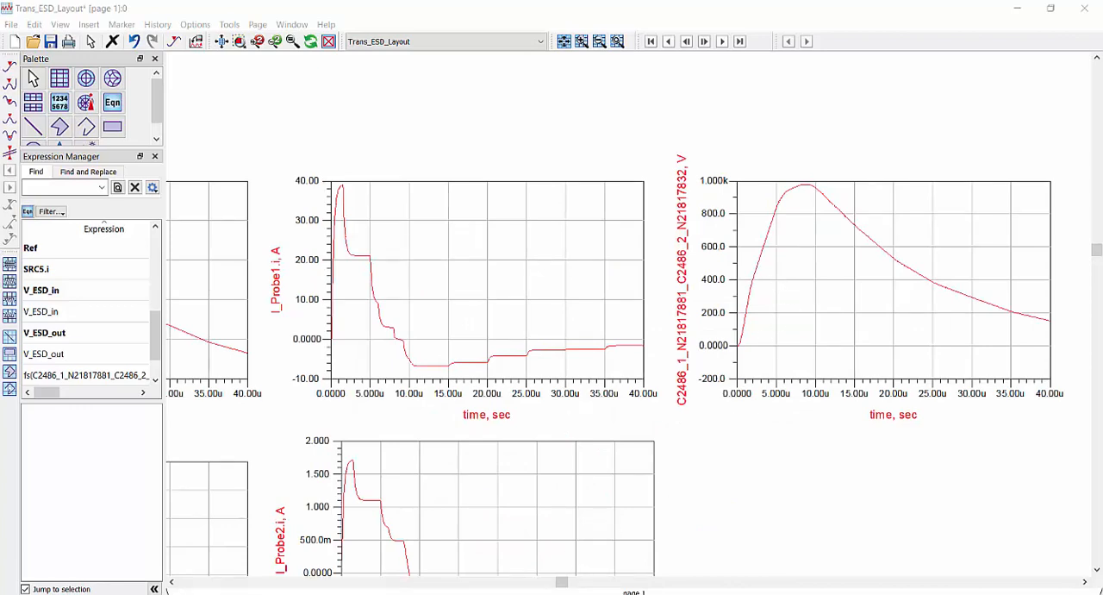
Look up the fs() time-to-frequency transform in the ADS Help list of measurement expression functions and review its syntax and arguments
key("alt+Tab")
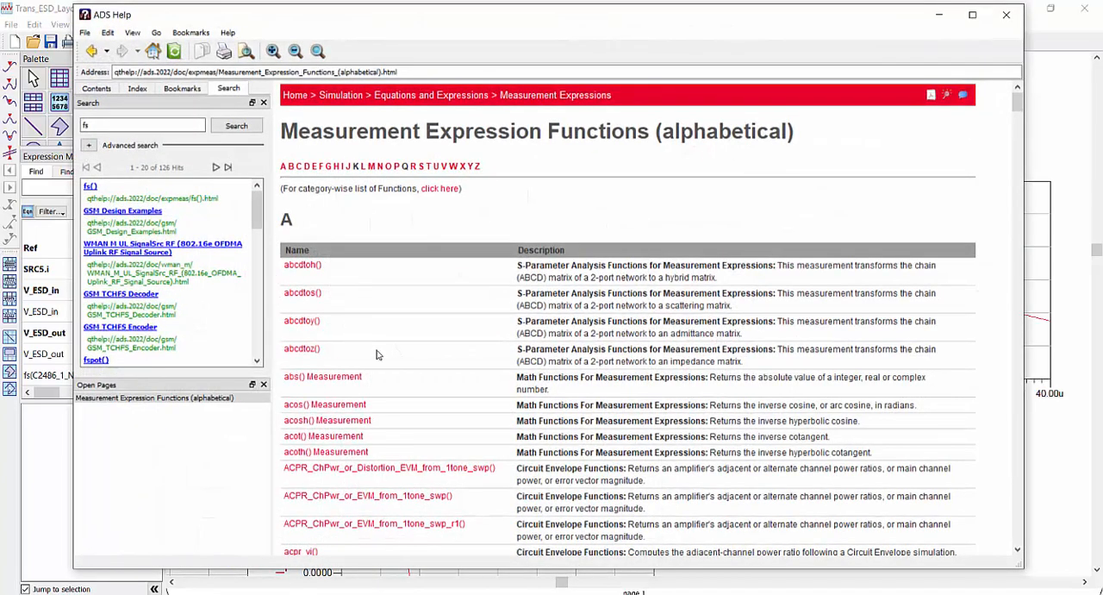
scroll(379, 347, "down", 20)
scroll(379, 347, "down", 20)
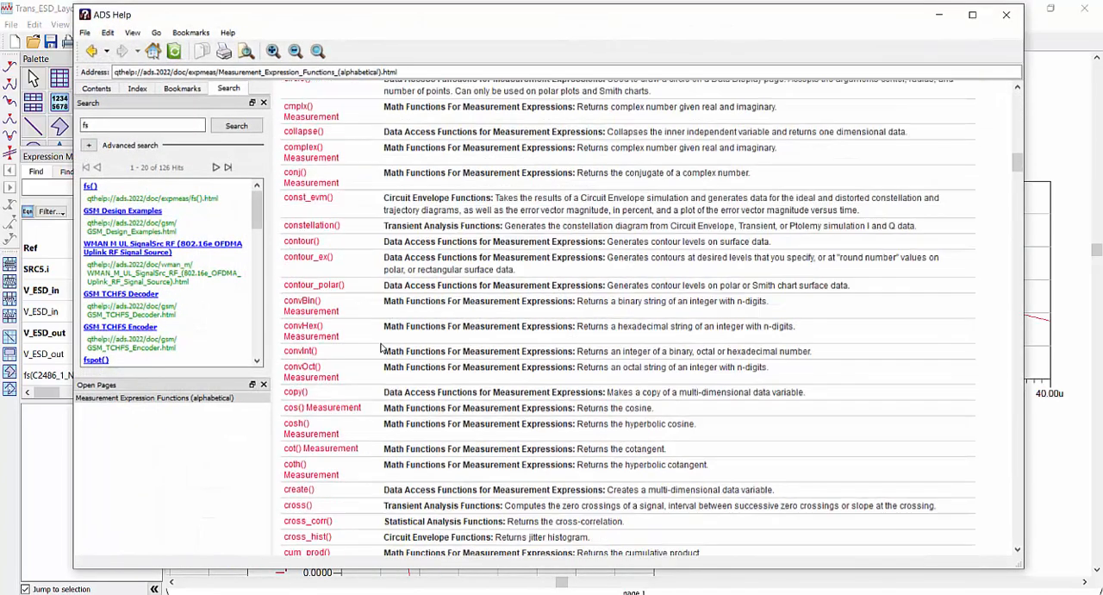
scroll(385, 347, "down", 3)
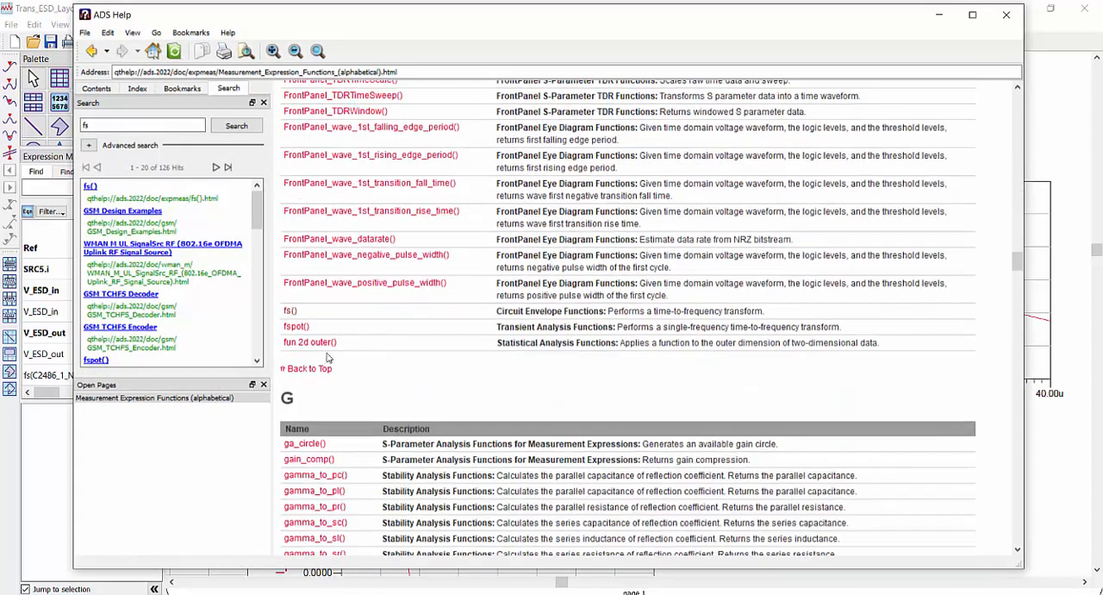
left_click(292, 326)
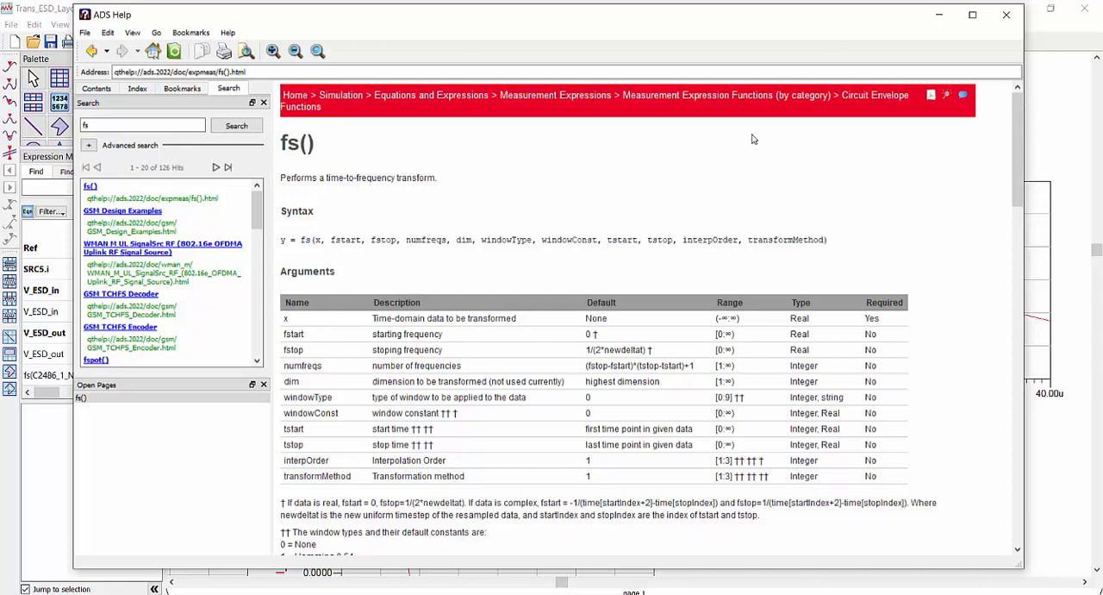
left_click(939, 15)
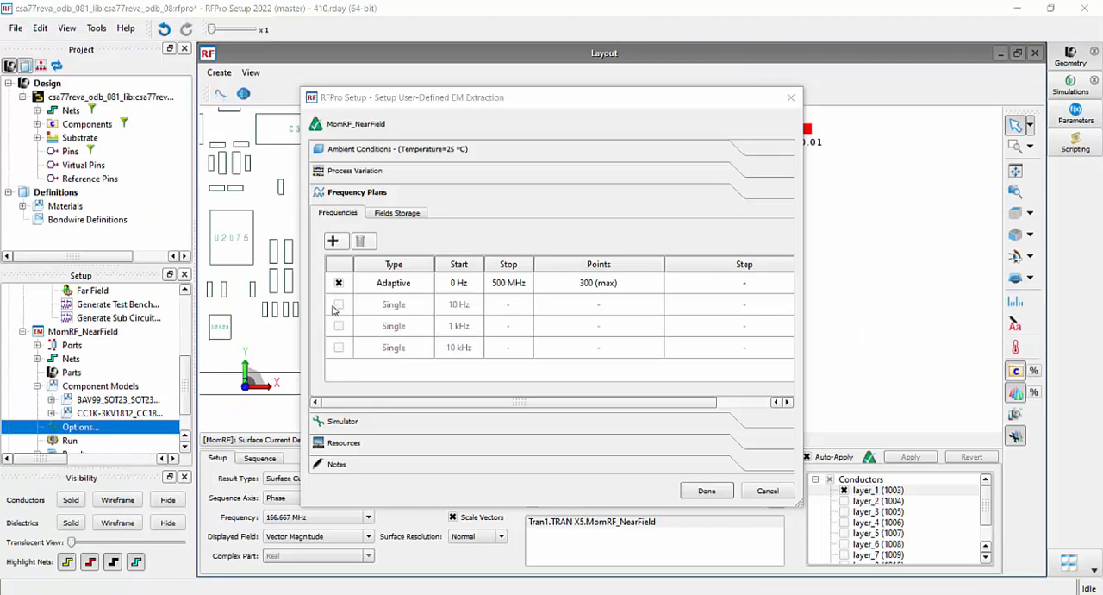
Enable the single-frequency points 10 Hz, 1 kHz and 10 kHz in the MomRF_NearField frequency plan and accept the options
left_click(338, 305)
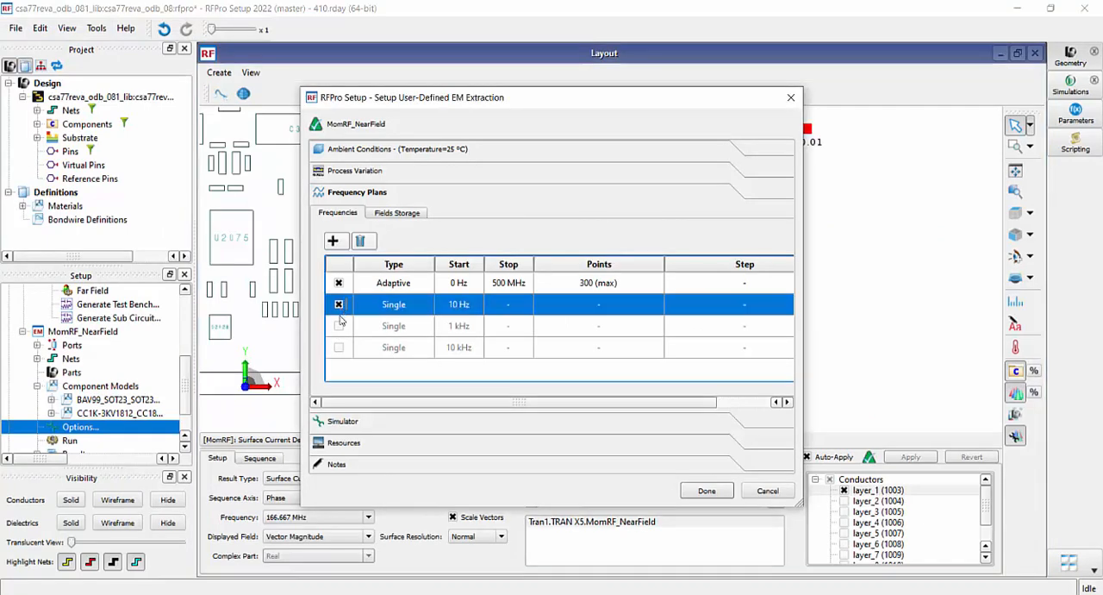
left_click(339, 326)
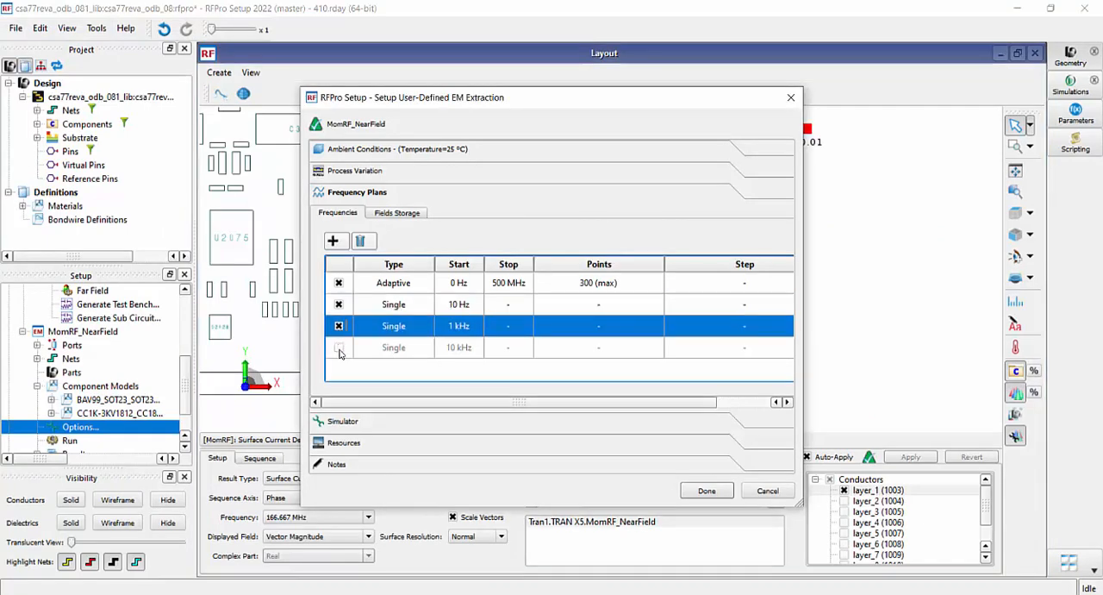
left_click(338, 348)
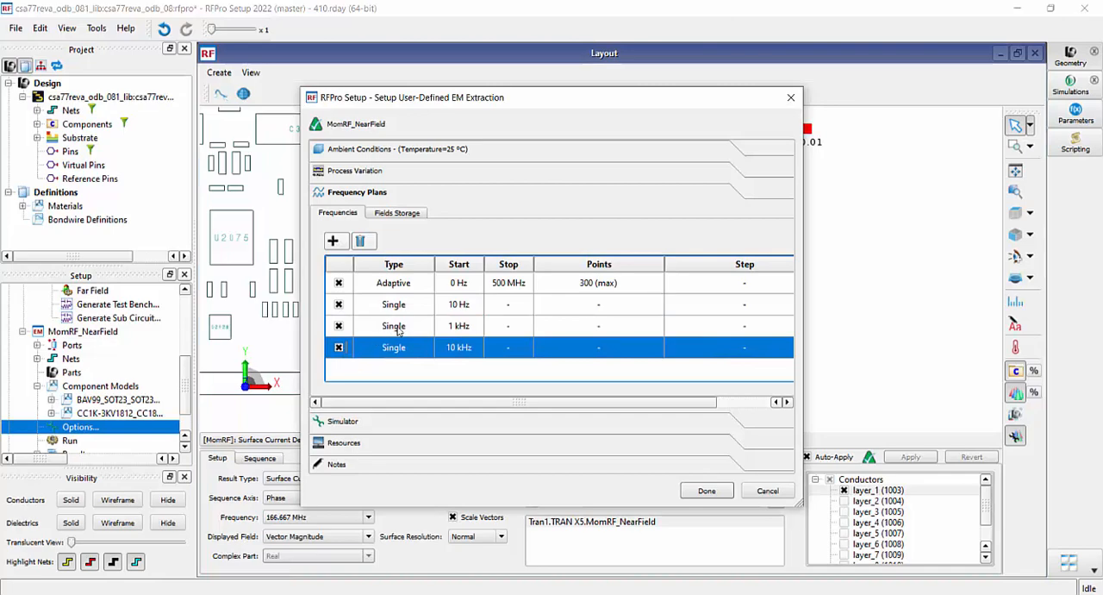
left_click(705, 491)
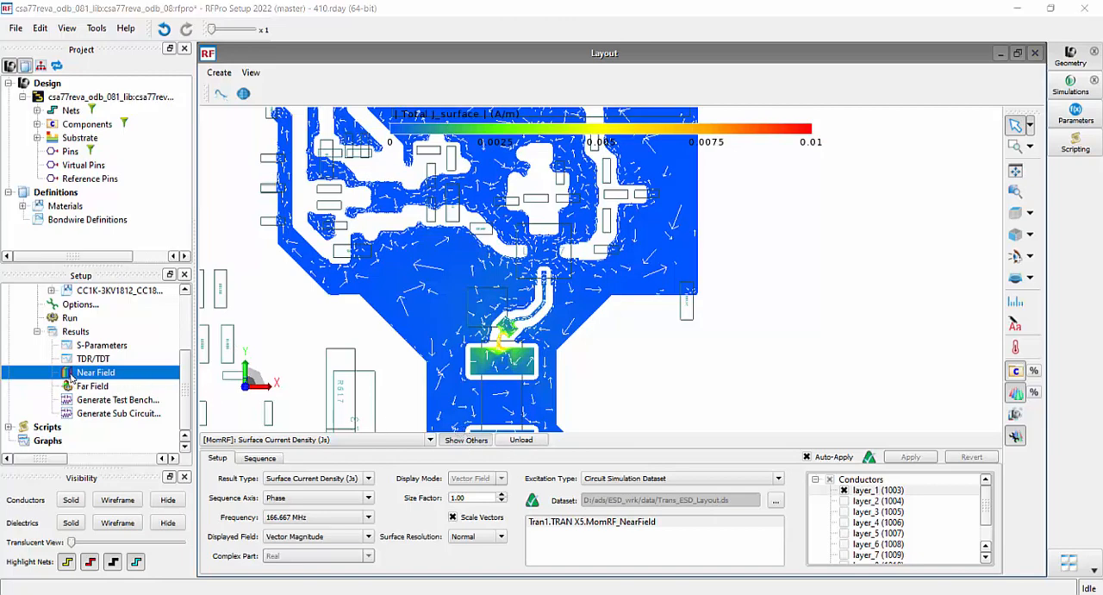
Plot the near field of the MomRF_NearField analysis and briefly overlay the other loaded surface current result for comparison
scroll(68, 345, "up", 3)
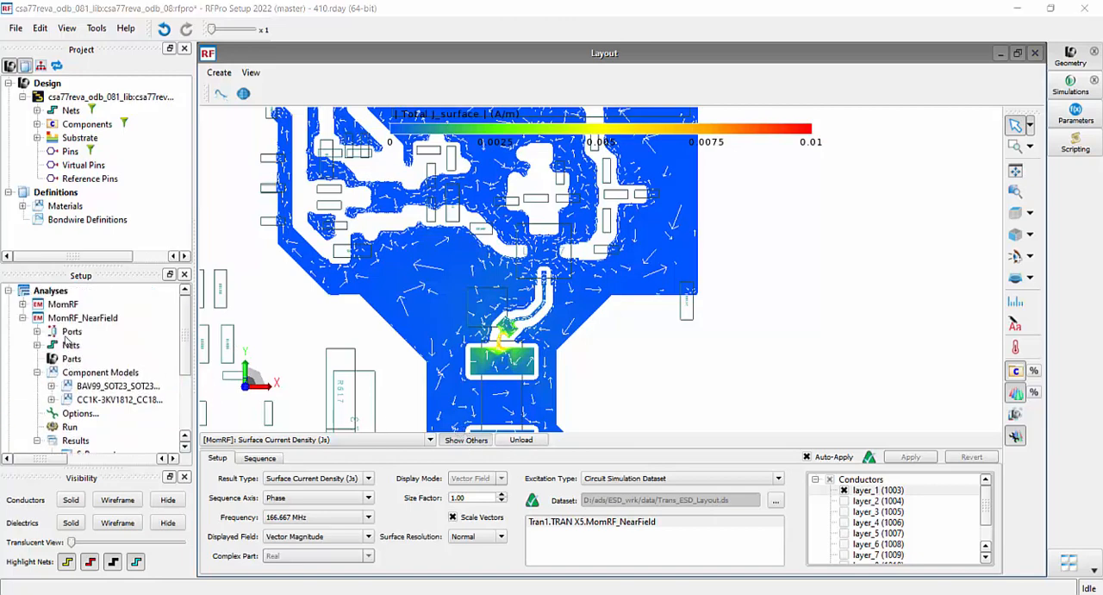
scroll(86, 361, "down", 2)
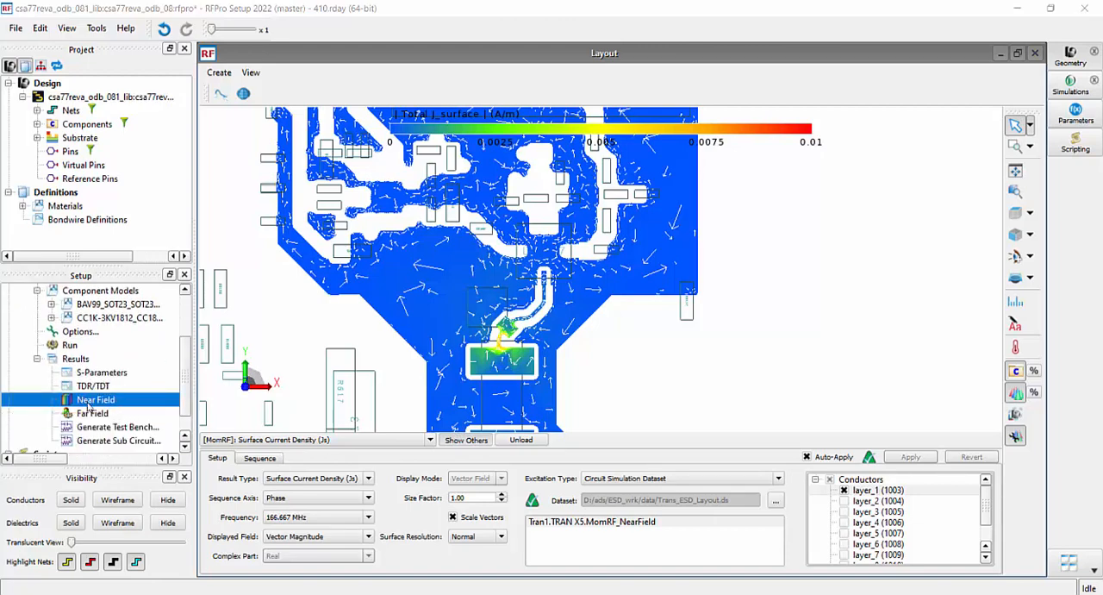
double_click(78, 403)
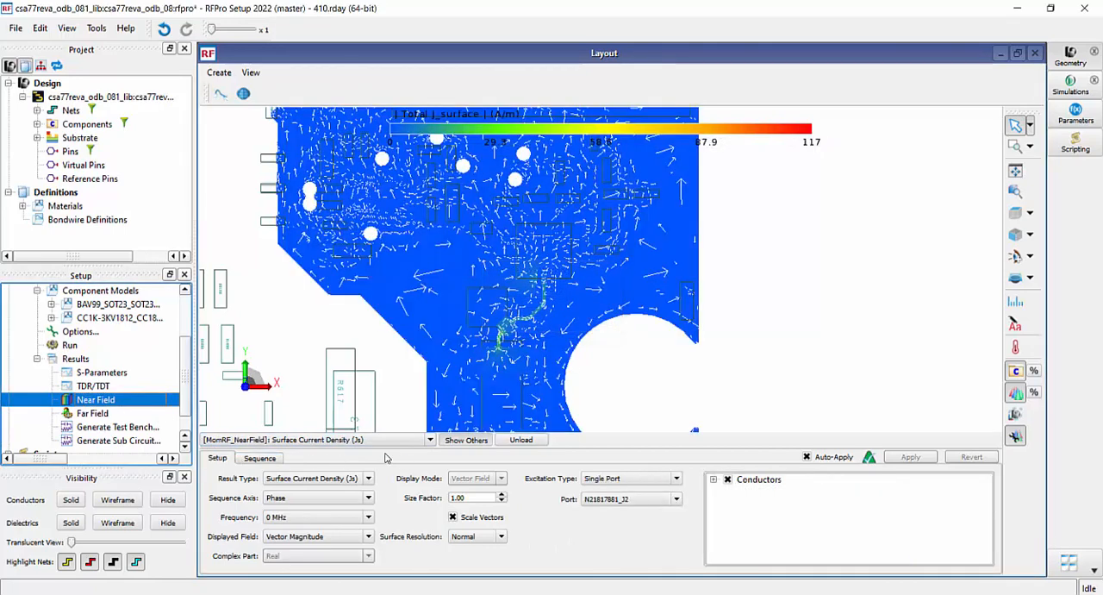
left_click(430, 440)
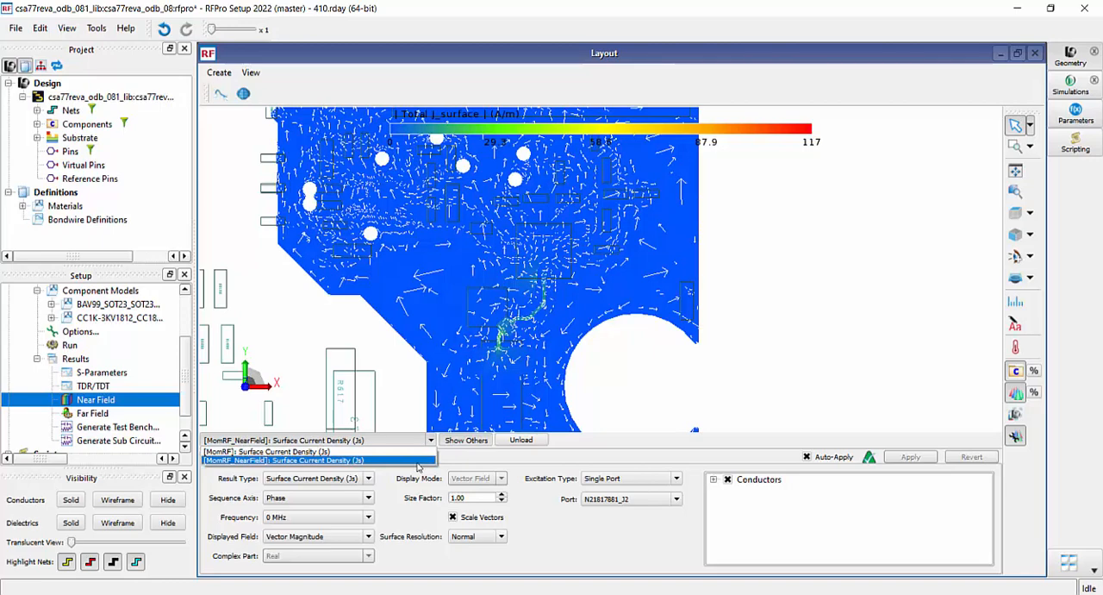
left_click(418, 460)
left_click(466, 442)
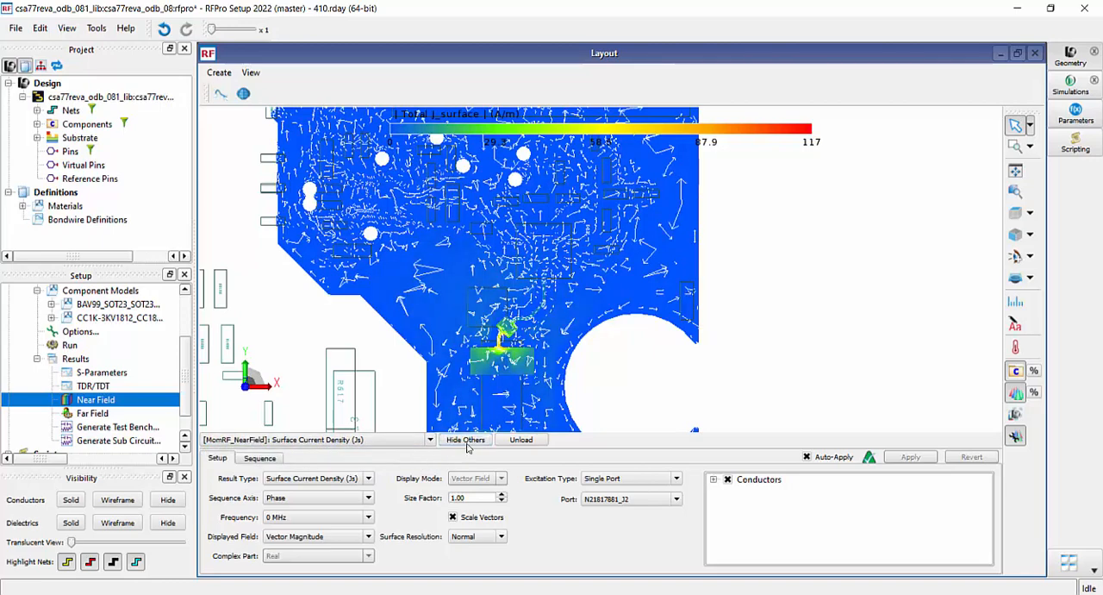
left_click(466, 441)
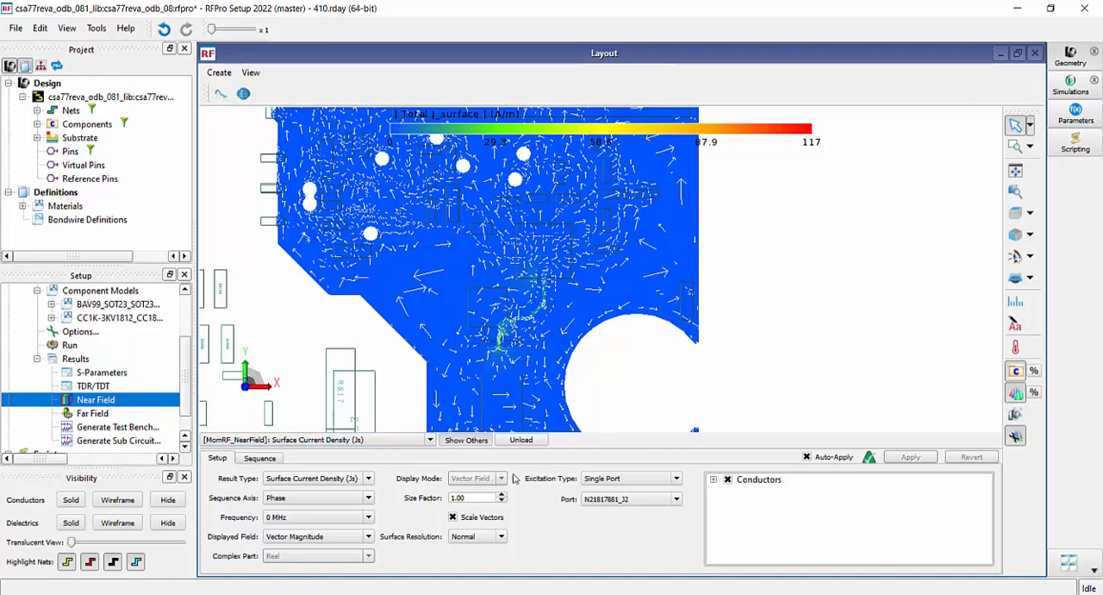
Limit the MomRF_NearField surface current display to conductor layer_1 (1003)
left_click(728, 481)
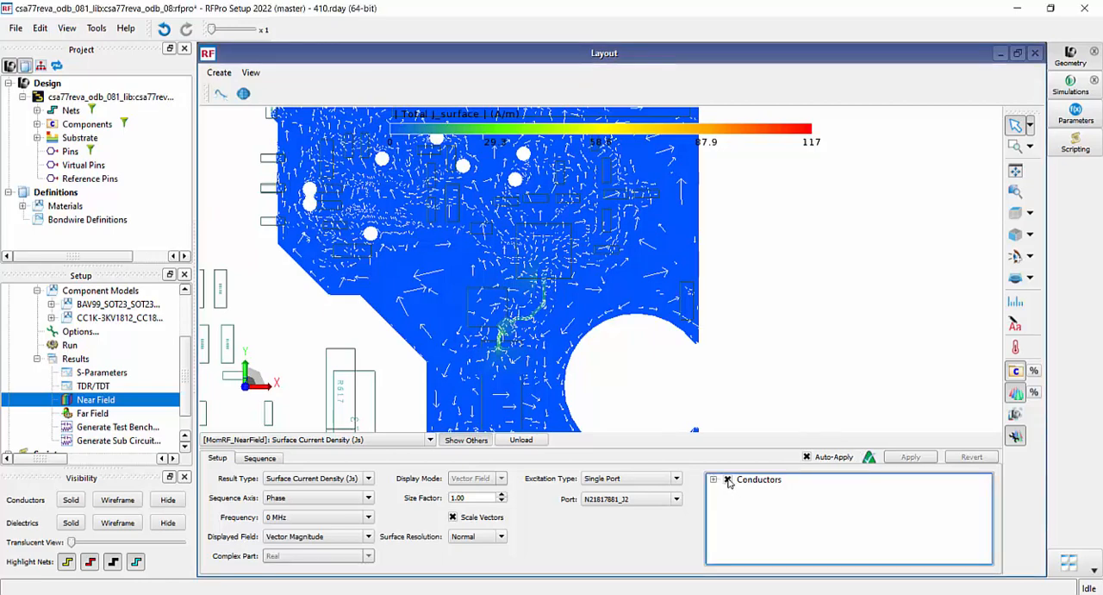
left_click(729, 481)
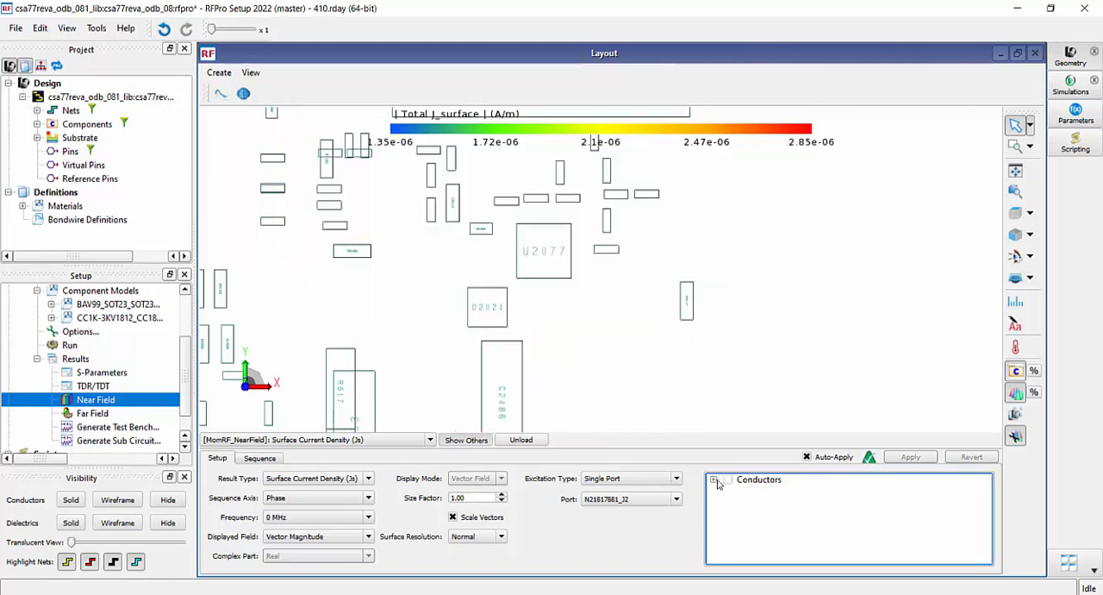
left_click(715, 479)
left_click(742, 490)
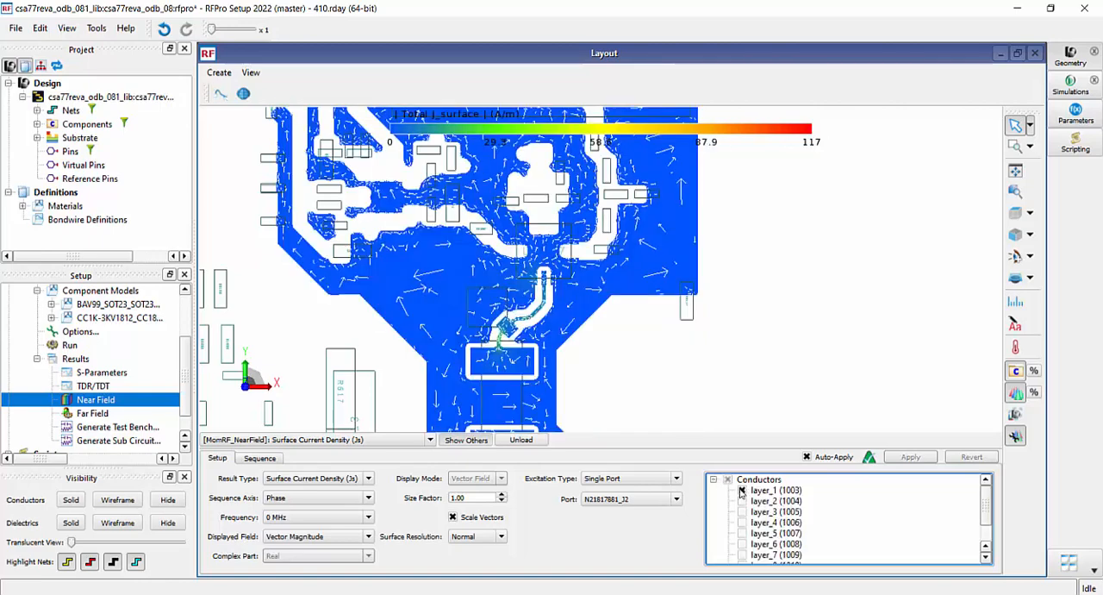
Set the near-field frequency to 1e-05 MHz and use the circuit simulation dataset Trans_ESD_Layout.ds as excitation
left_click(368, 519)
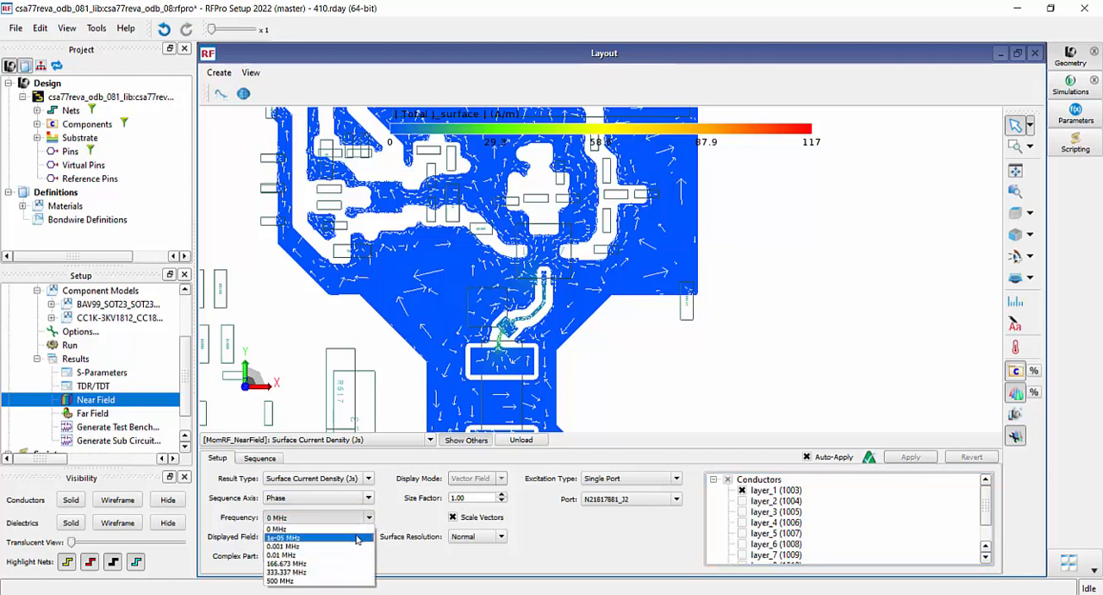
left_click(357, 539)
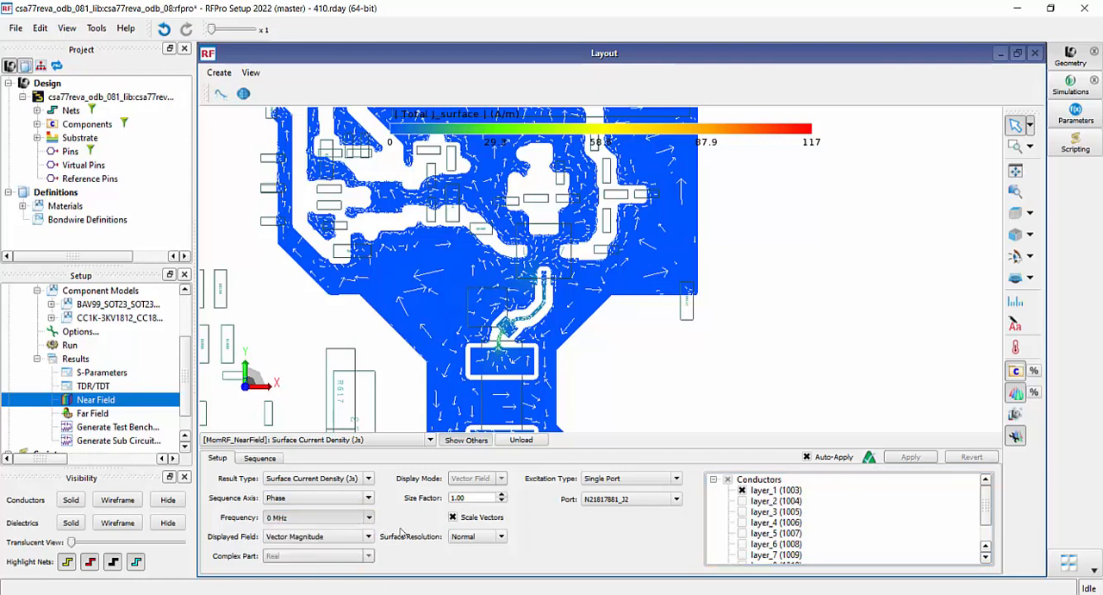
left_click(678, 480)
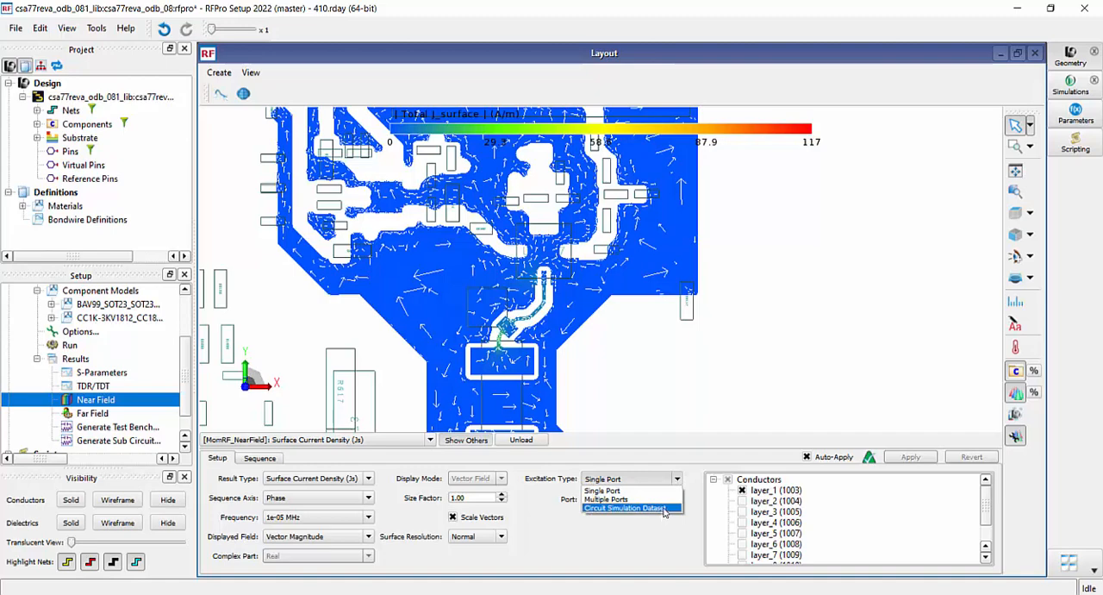
left_click(665, 508)
left_click(775, 500)
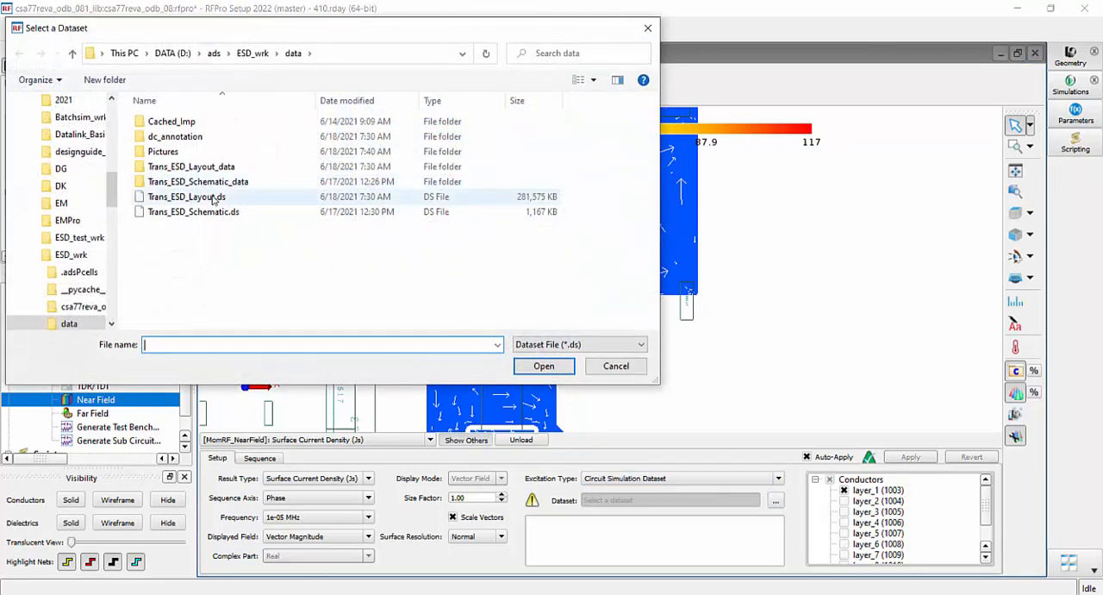
double_click(217, 196)
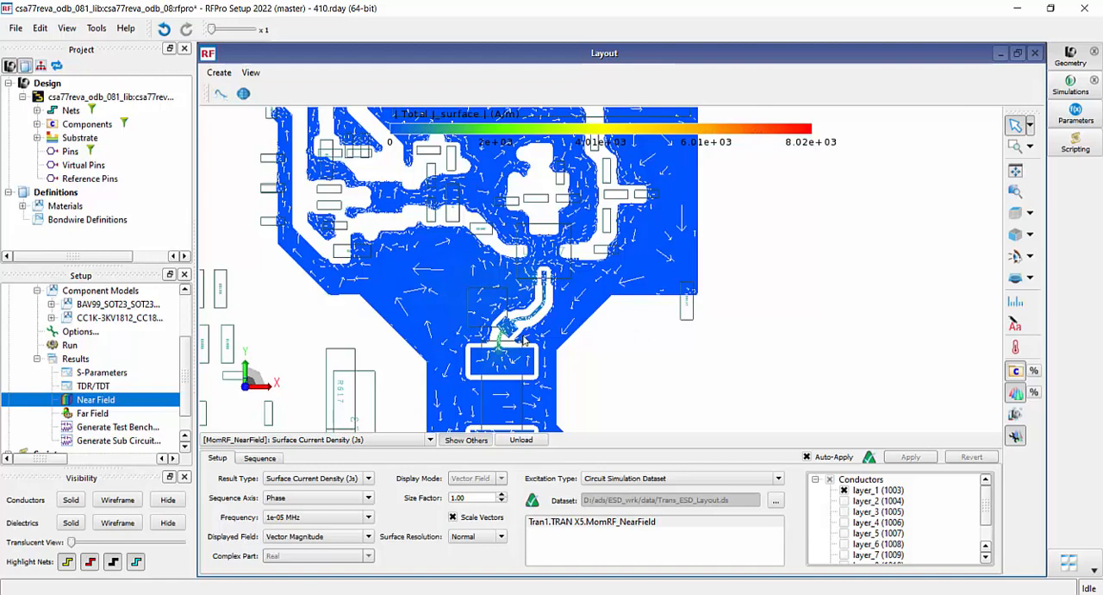
Step the near-field frequency through 0.001 MHz to 0.01 MHz and play the phase sequence of the surface currents
scroll(524, 340, "up", 1)
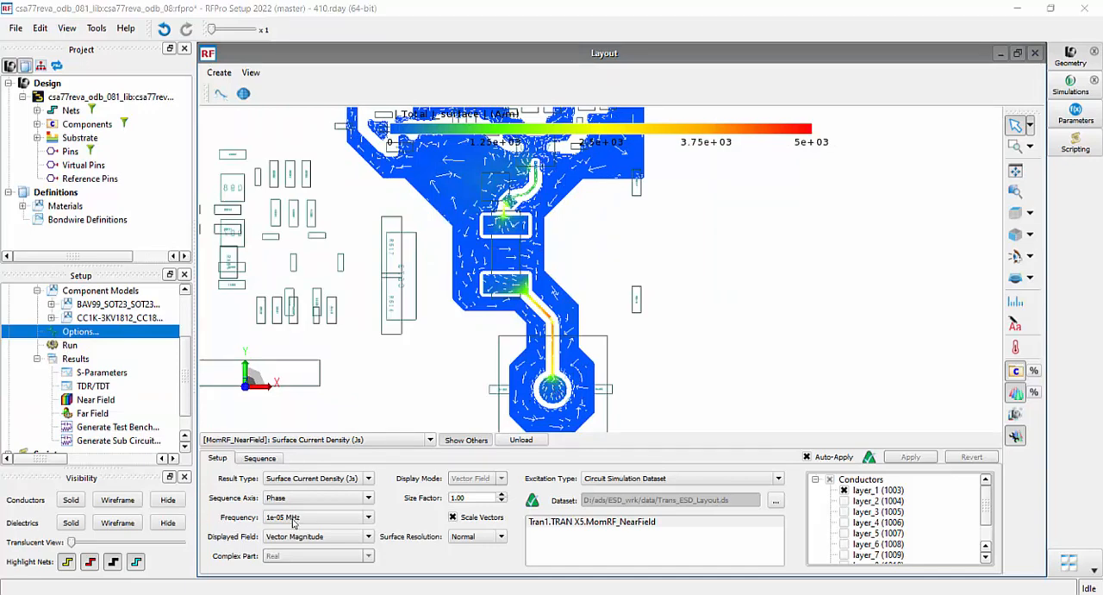
scroll(294, 520, "down", 1)
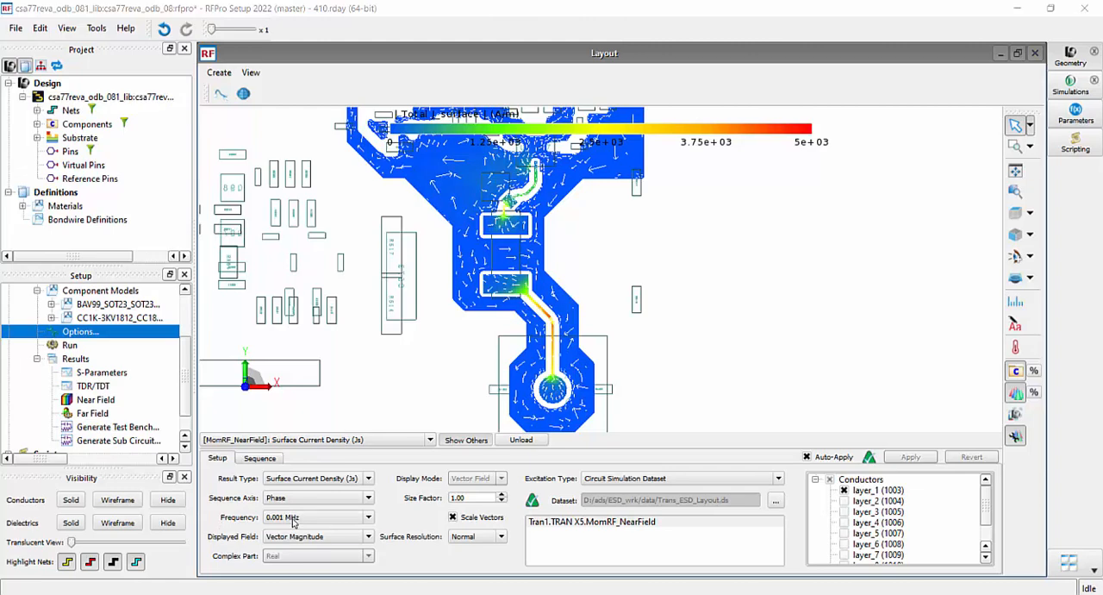
scroll(294, 521, "down", 1)
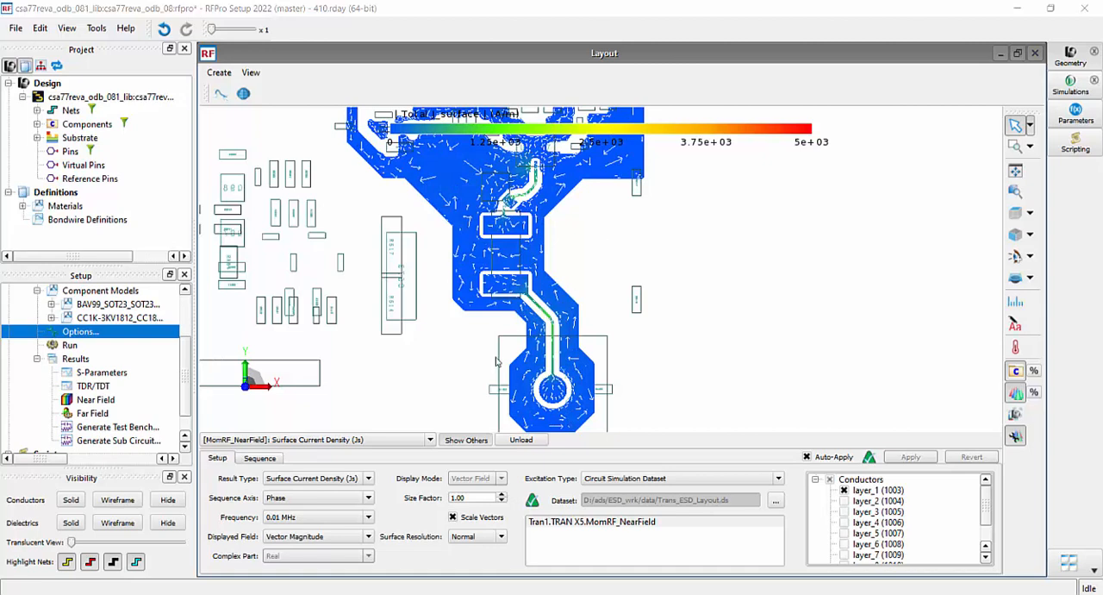
left_click(260, 461)
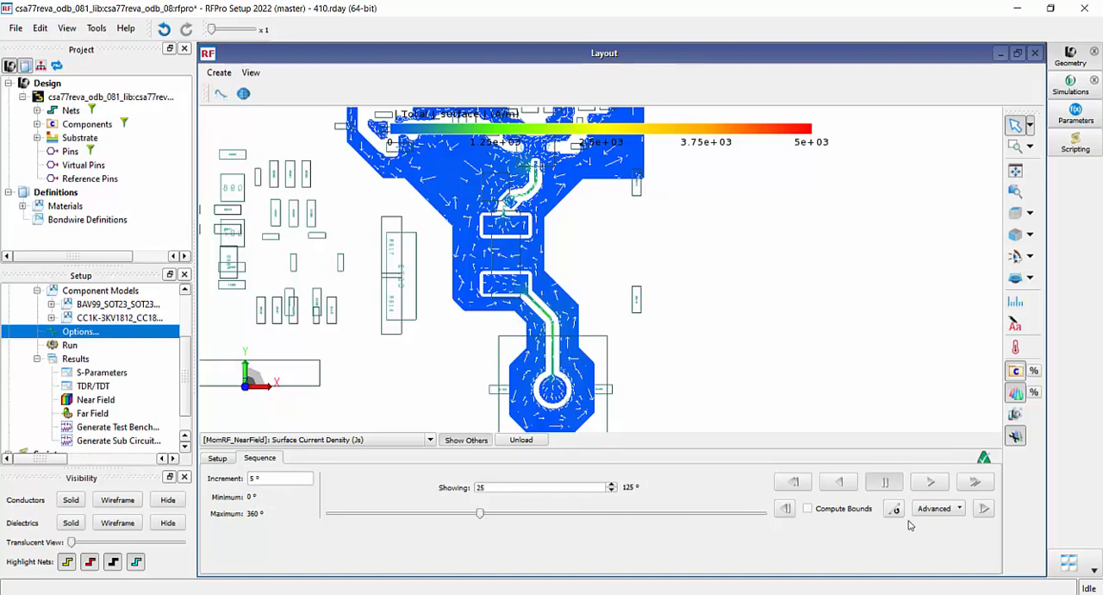
left_click(930, 482)
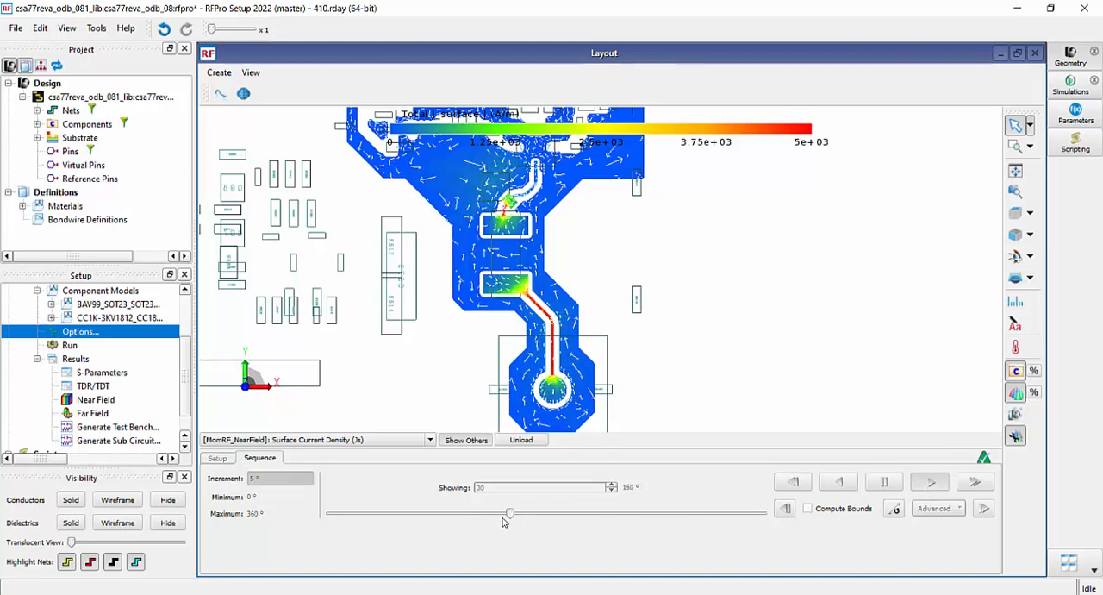